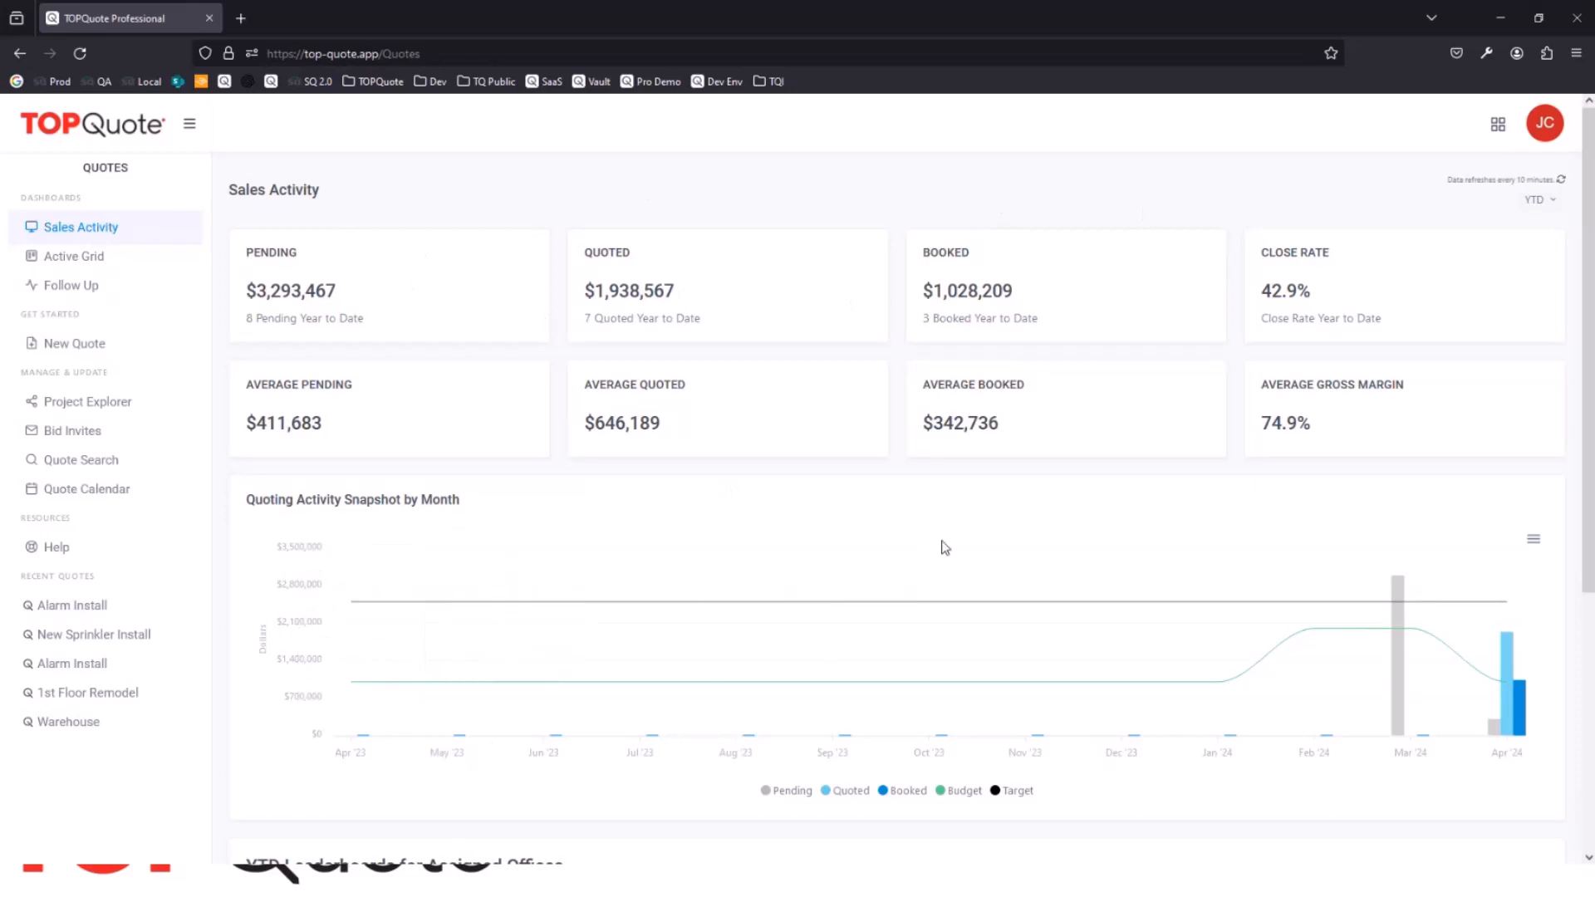
# Step: Review the Sales Activity dashboard, including the monthly quoting chart and the YTD leaderboards for assigned offices
pyautogui.scroll(-4, 916, 552)
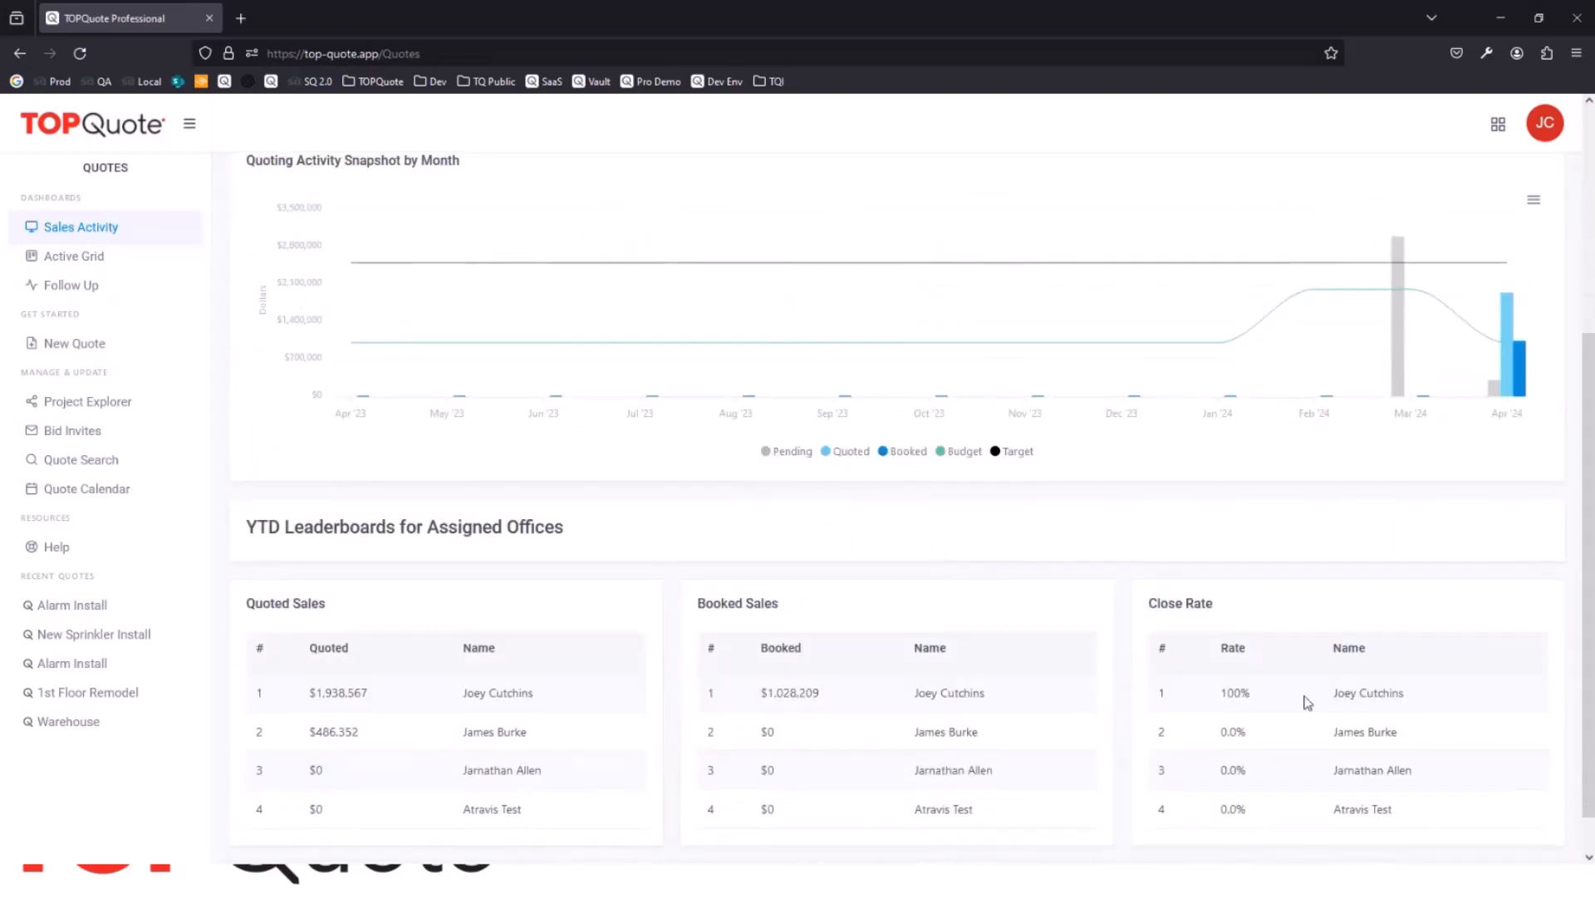
pyautogui.scroll(1, 1273, 648)
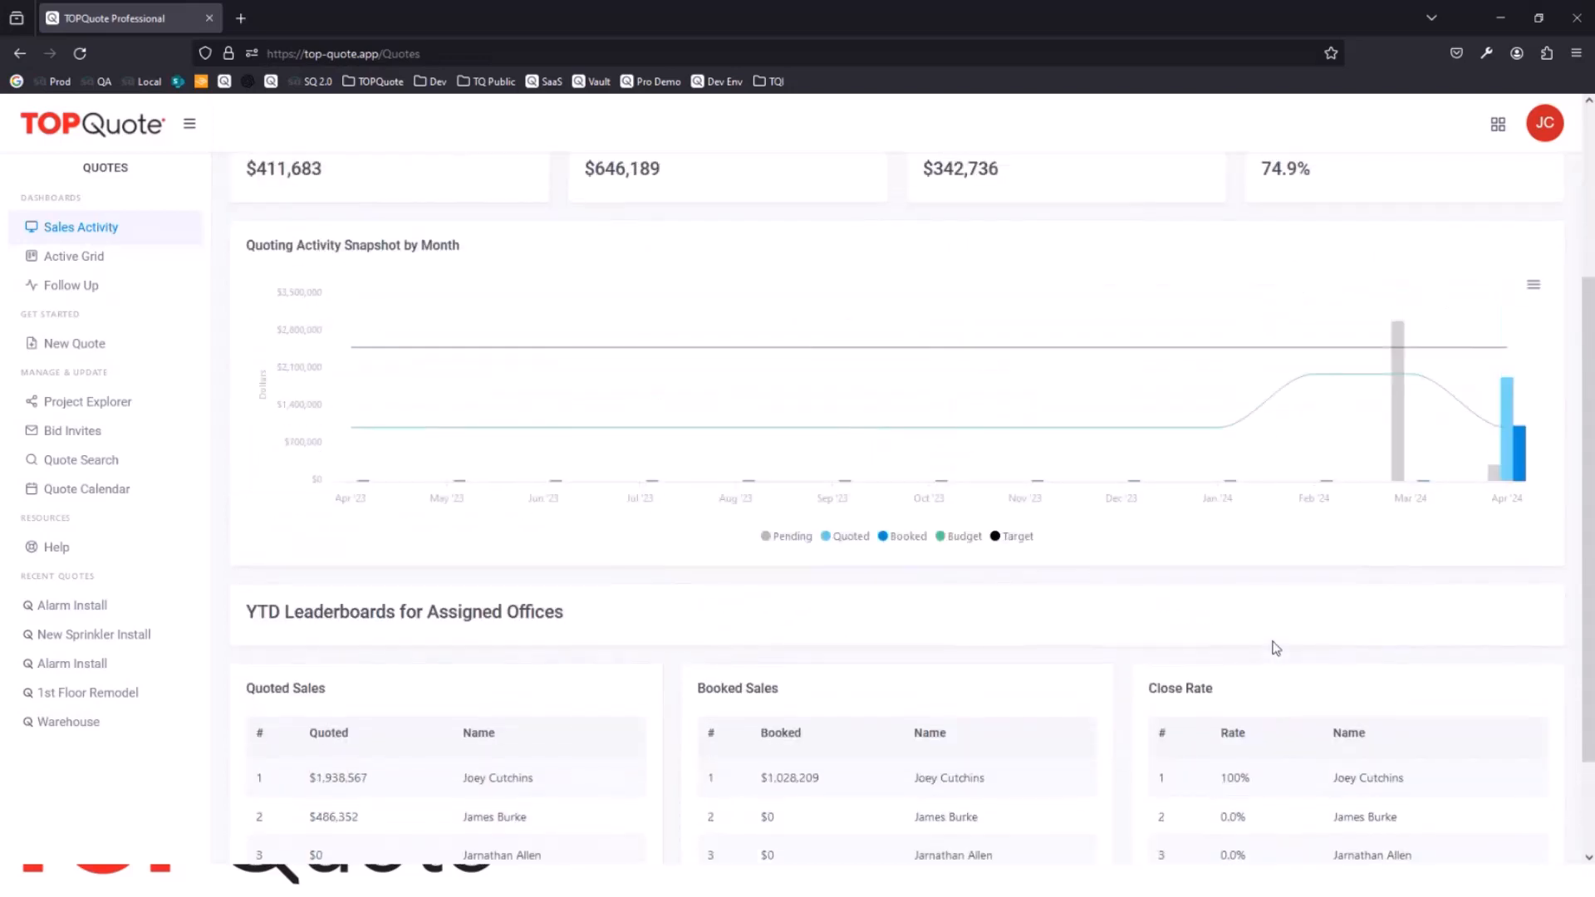
pyautogui.scroll(3, 901, 531)
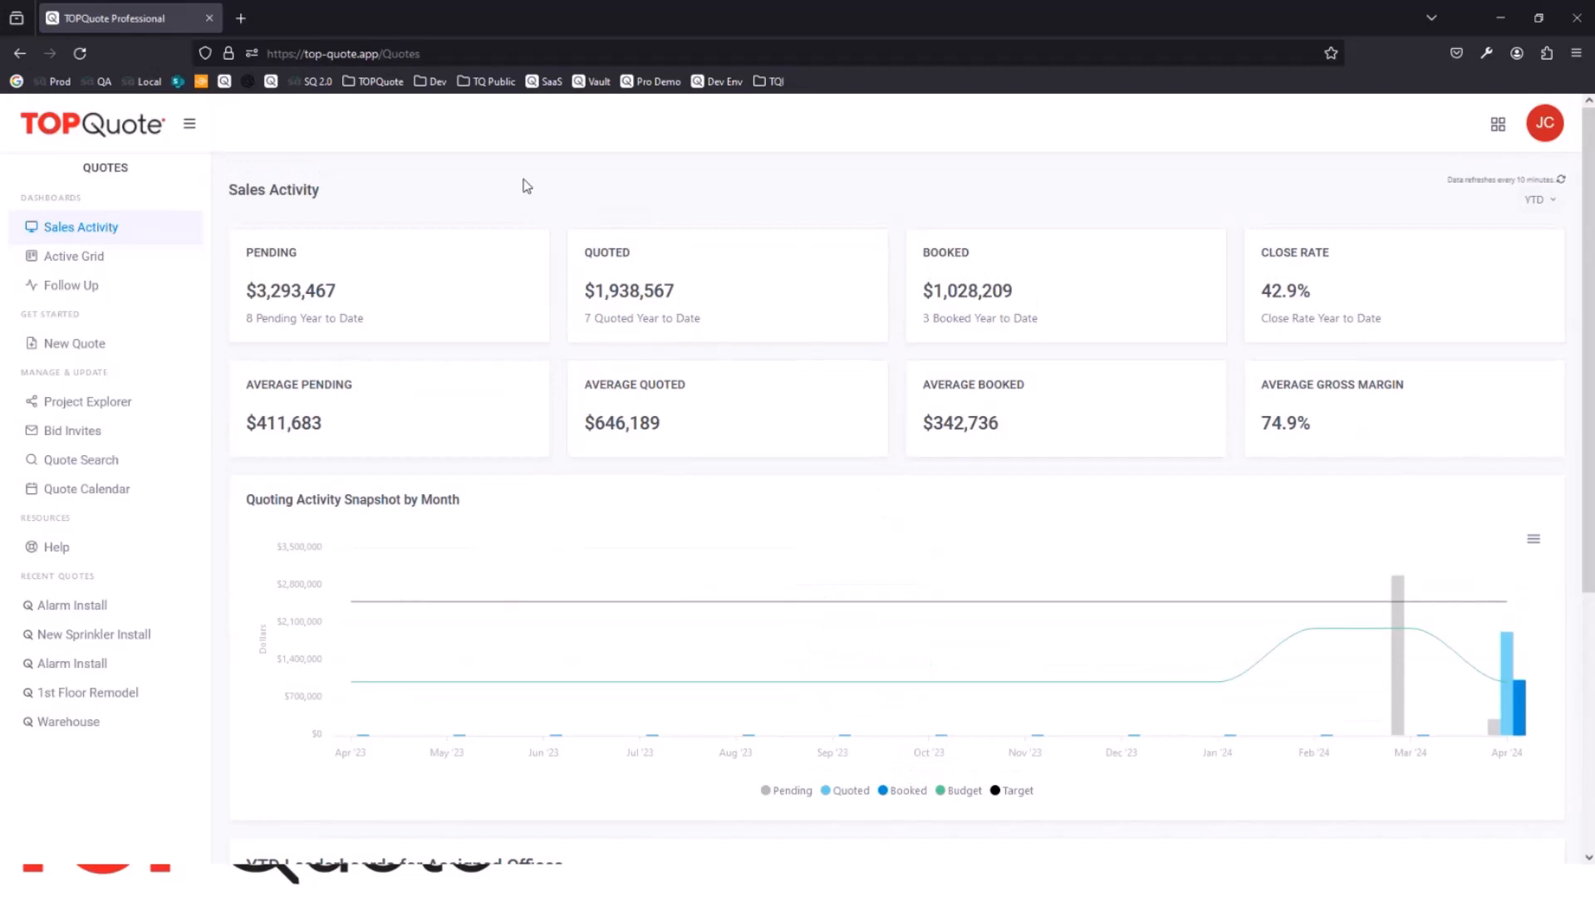
# Step: Open the estimate of the Bob's Burgers Alarm Install quote, review its Quick Estimate, Gamewell FCI and Farenhyt sheets, and close it
pyautogui.click(87, 611)
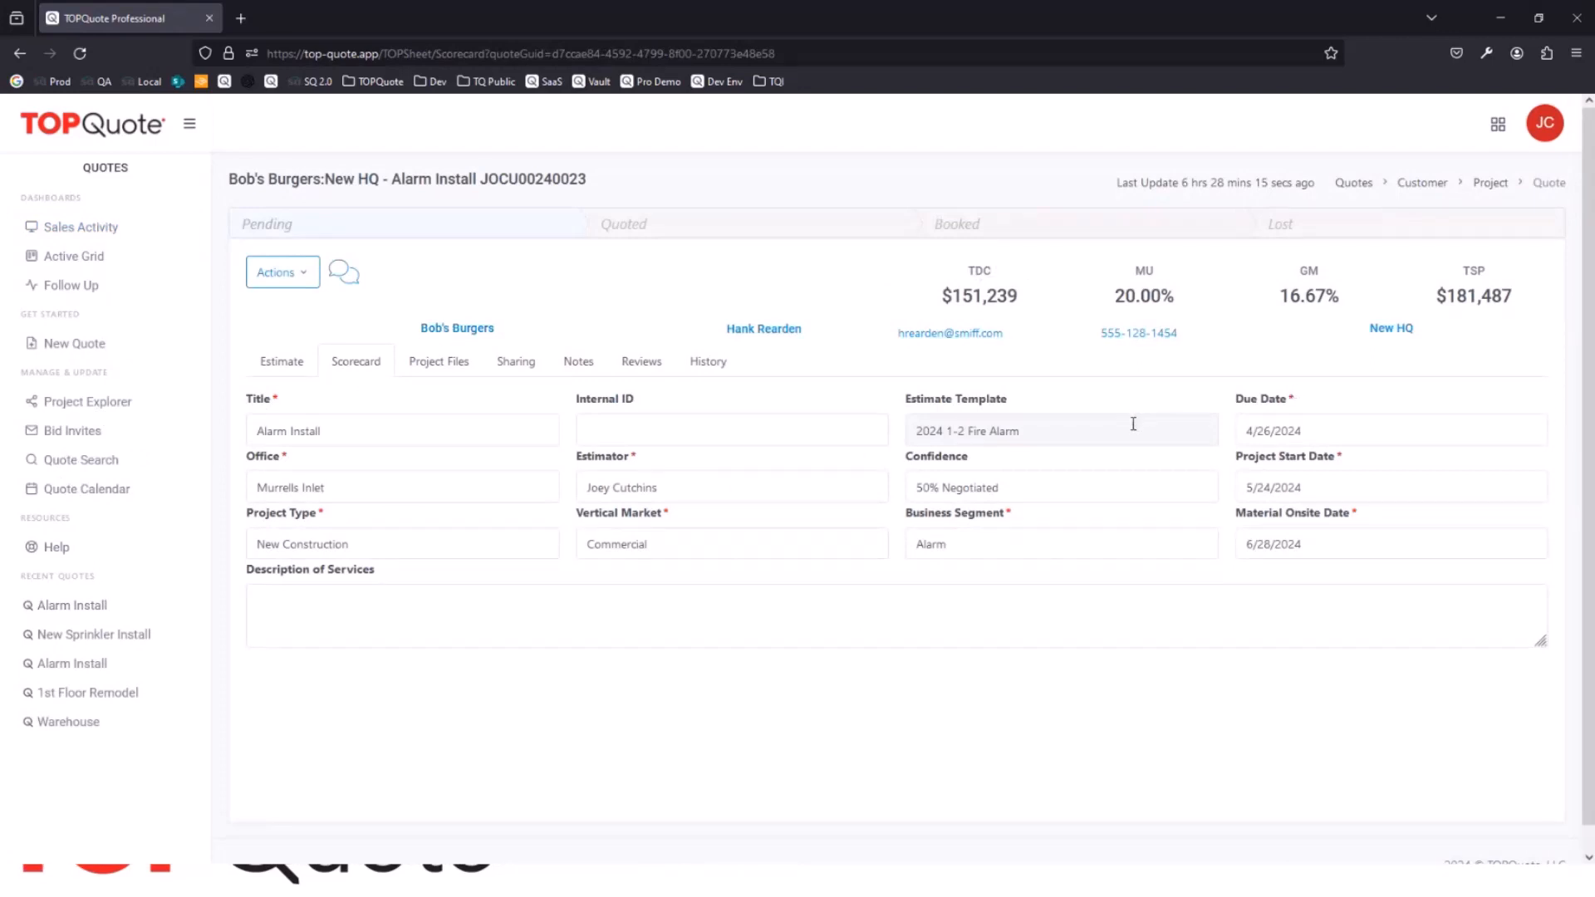
pyautogui.click(277, 366)
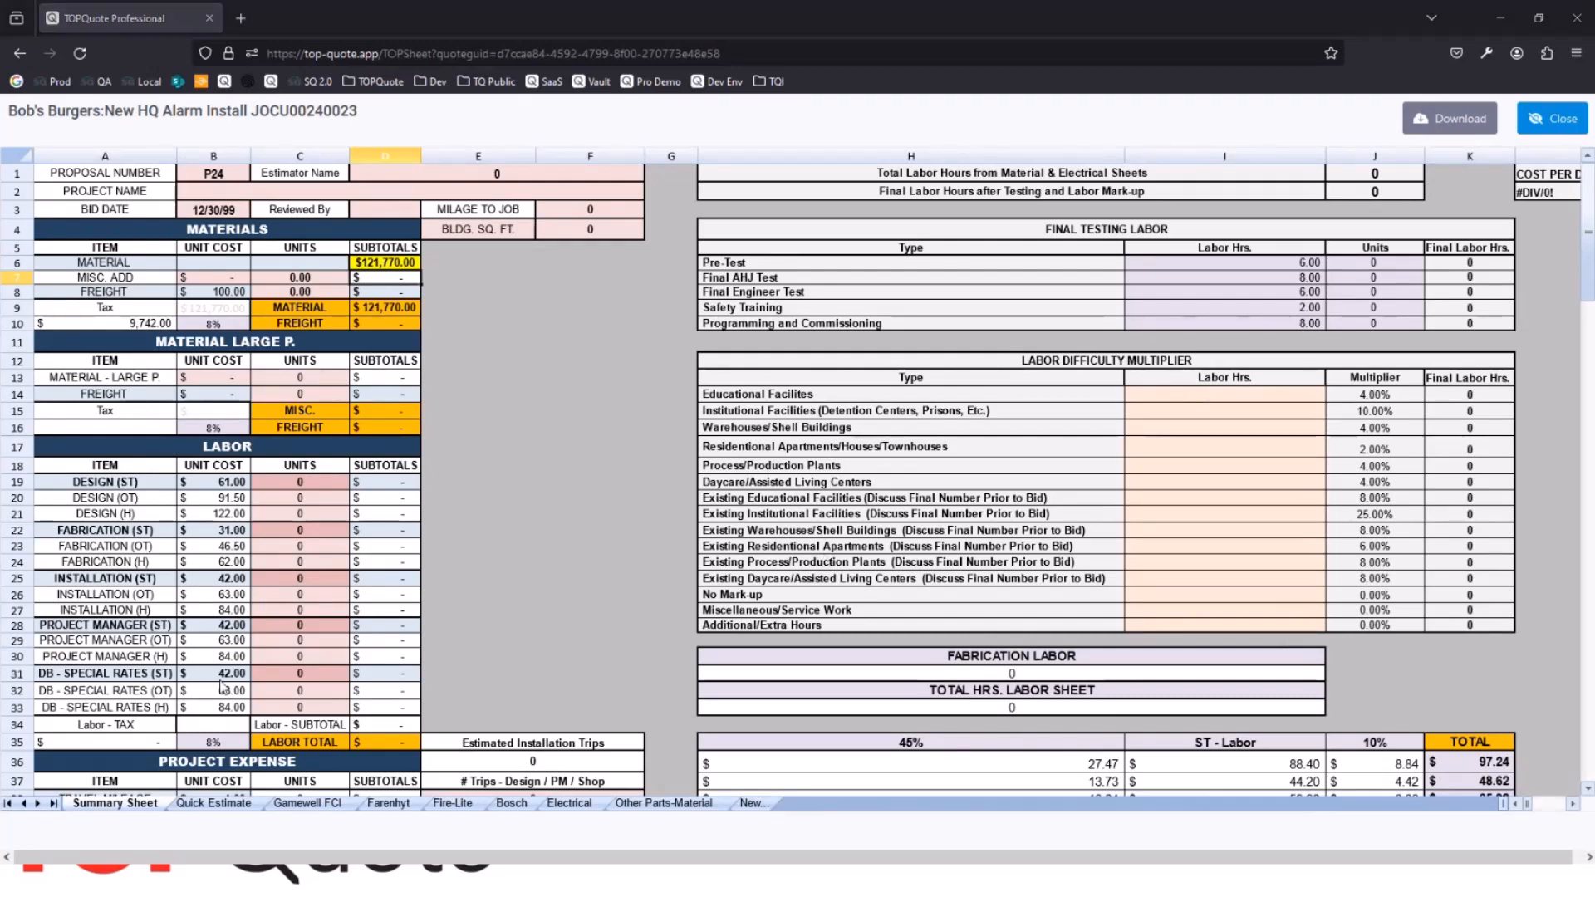
pyautogui.click(213, 803)
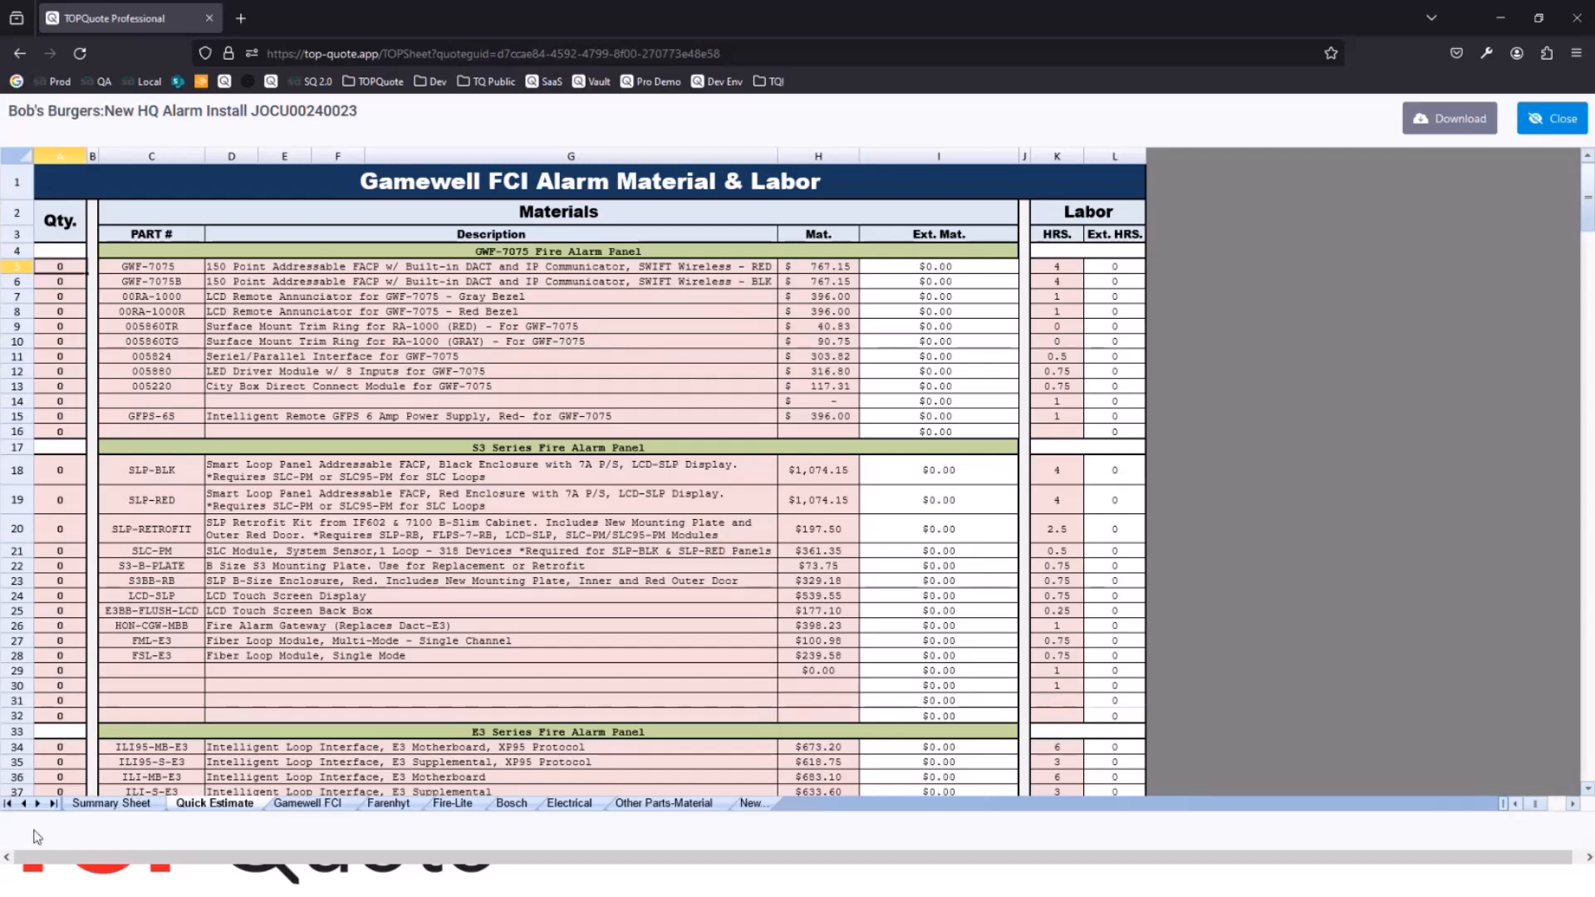
pyautogui.click(301, 804)
pyautogui.scroll(-3, 303, 584)
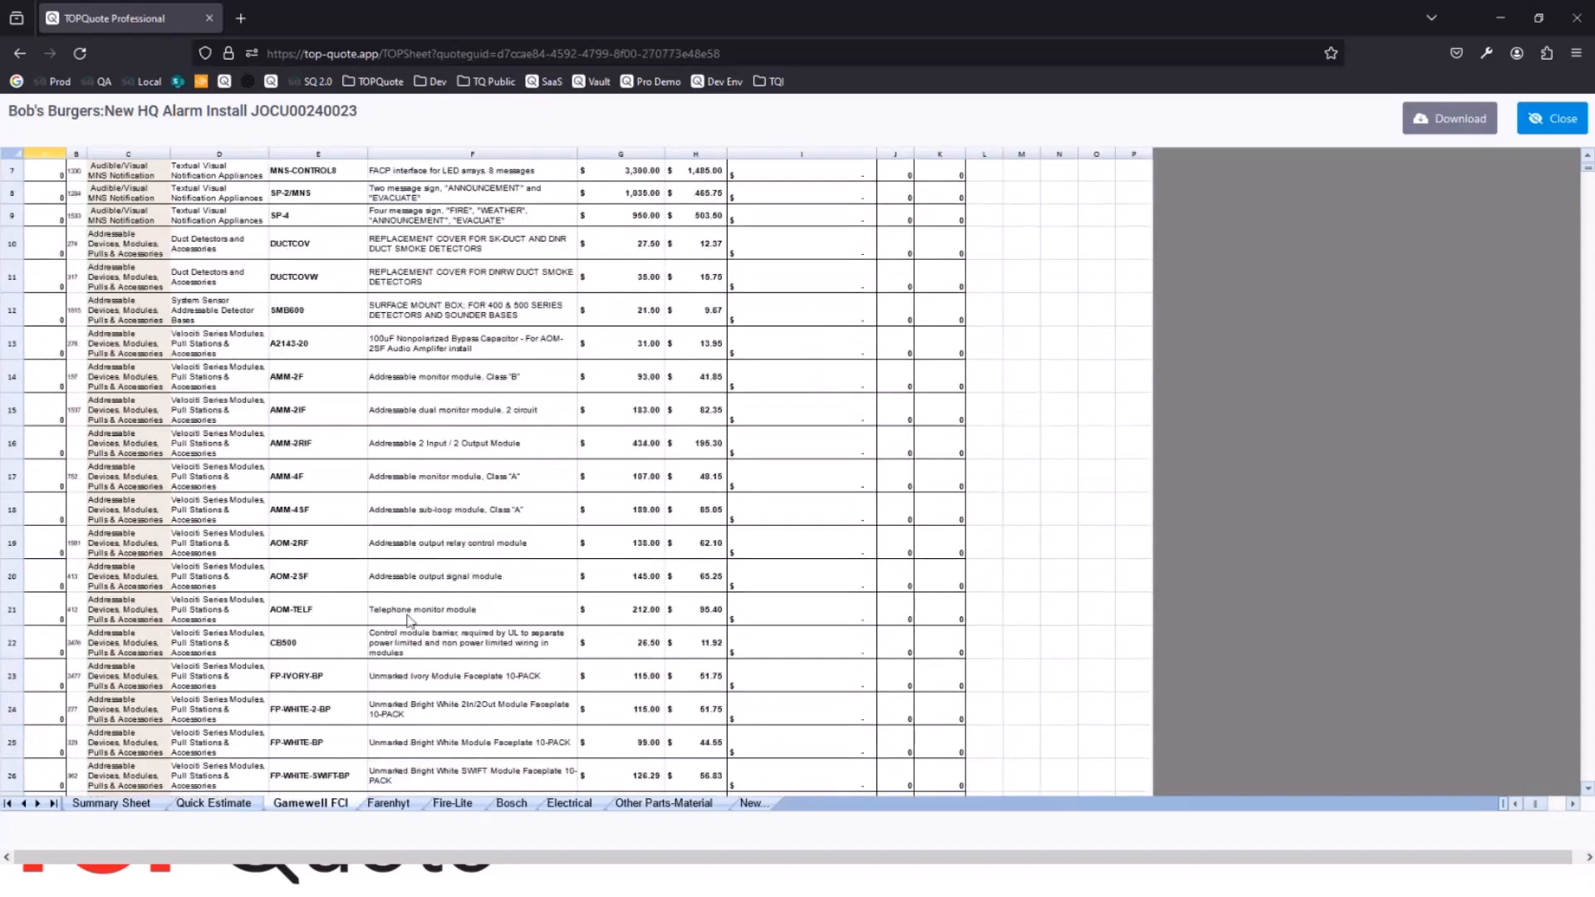
pyautogui.click(405, 806)
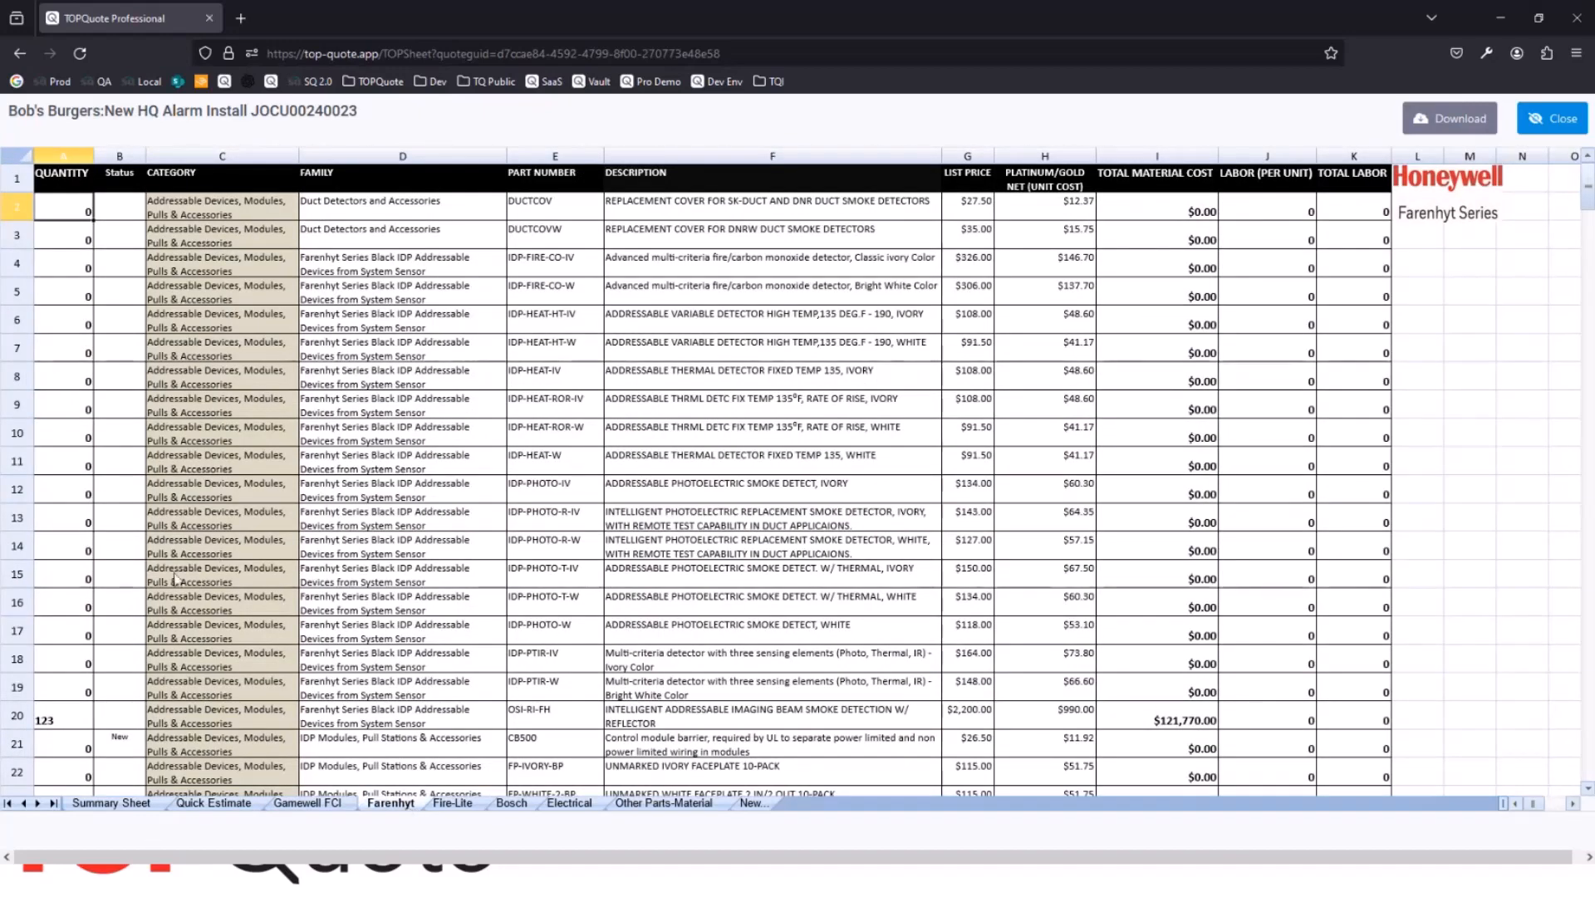
pyautogui.click(1526, 123)
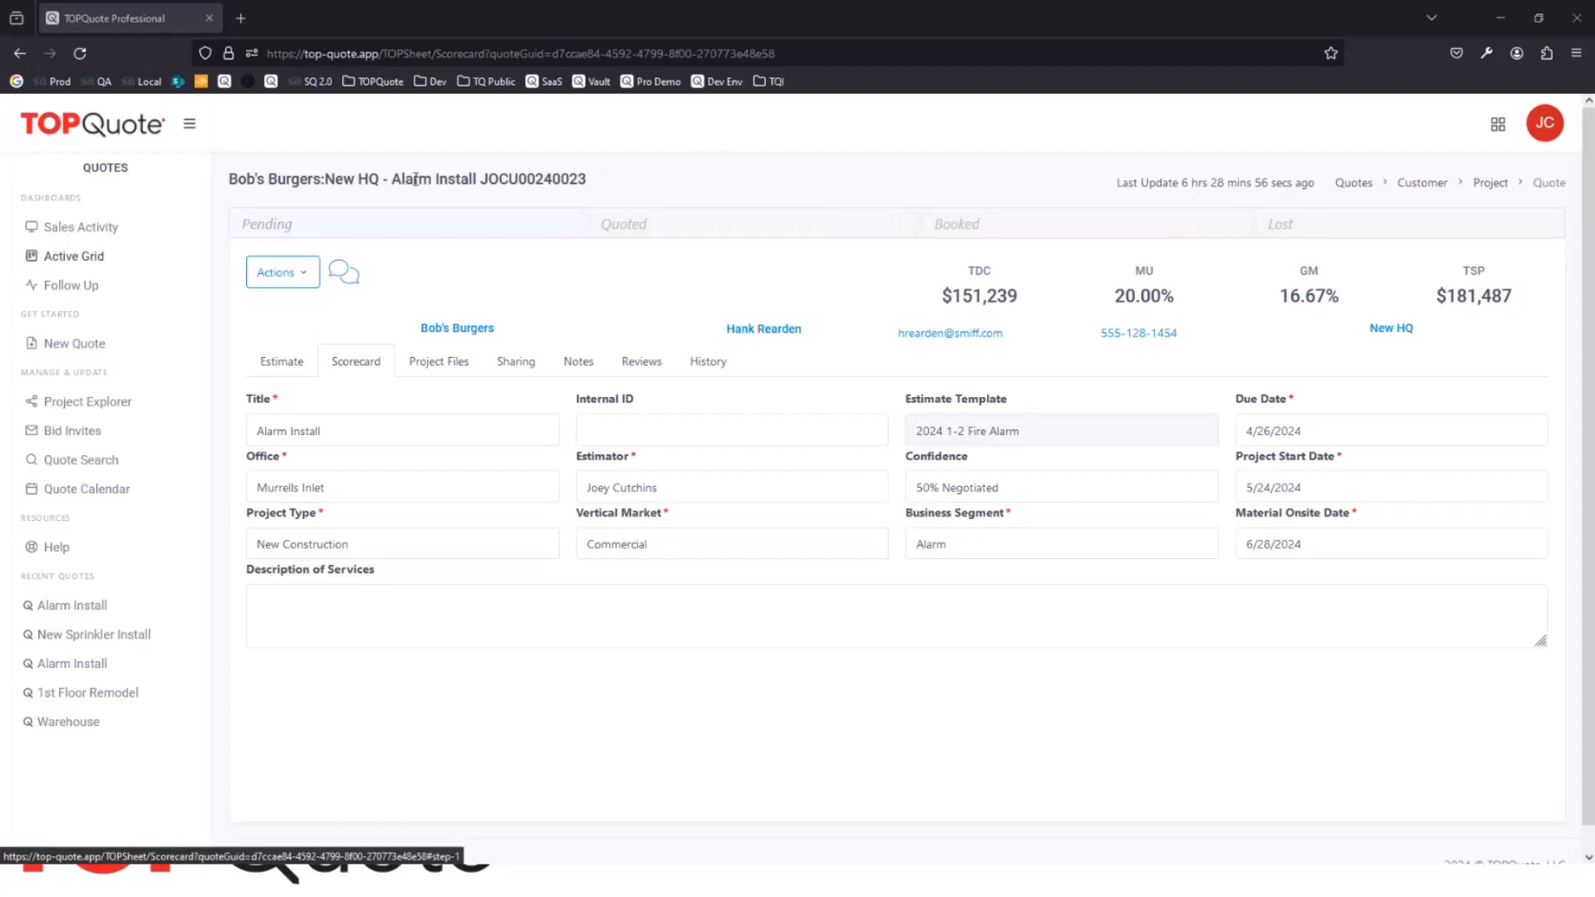
# Step: Return to the Sales Activity dashboard and switch from Quotes to the Analytics module
pyautogui.click(86, 241)
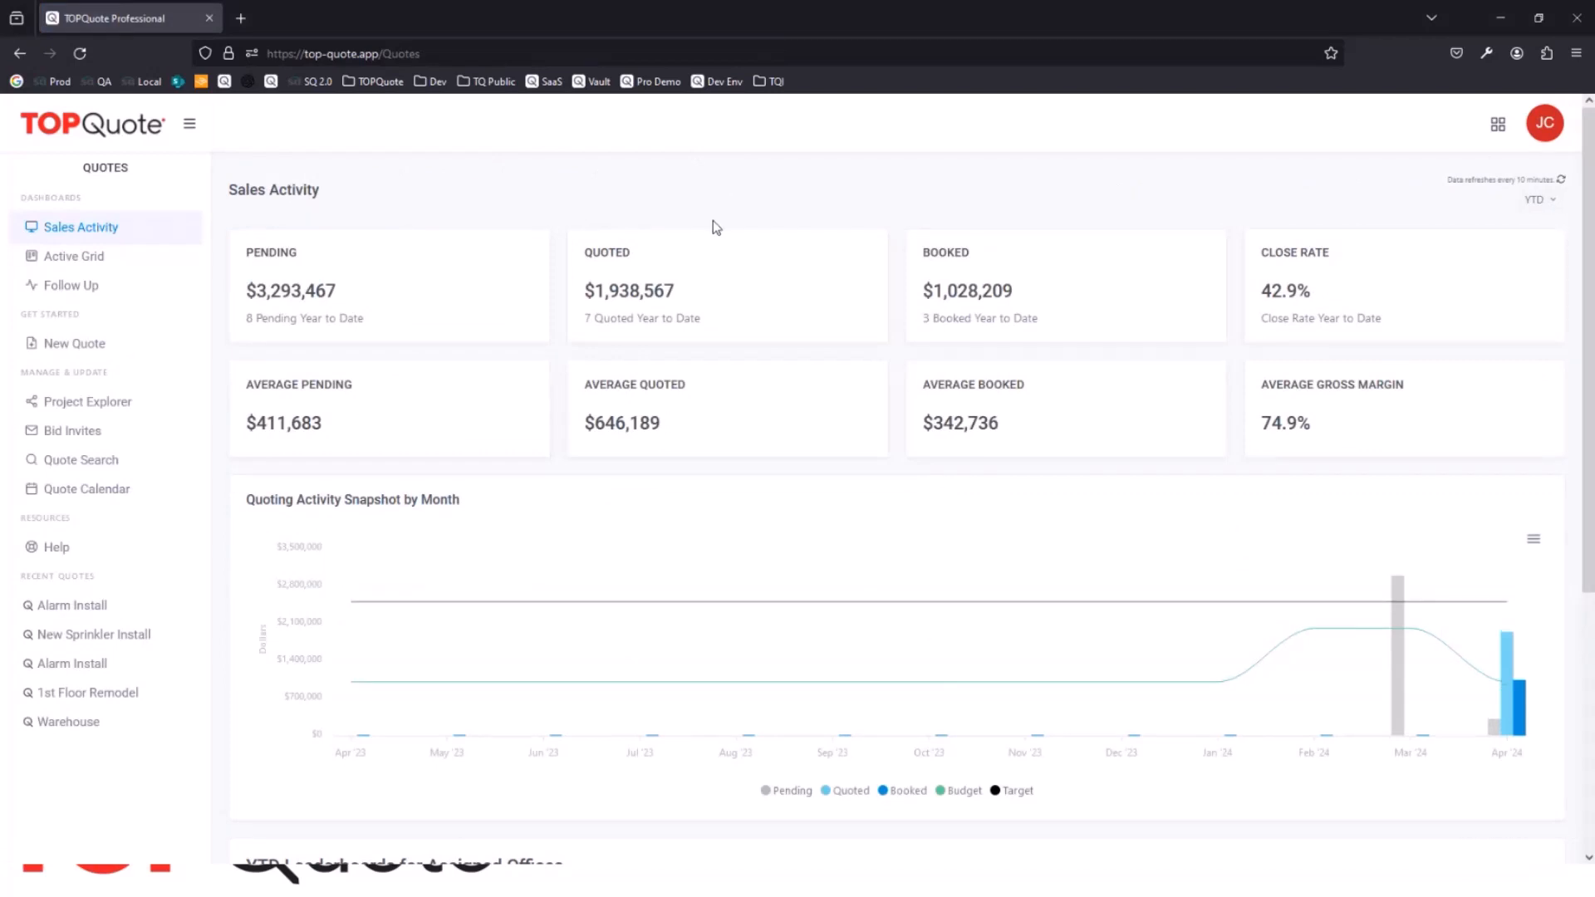
pyautogui.click(1499, 126)
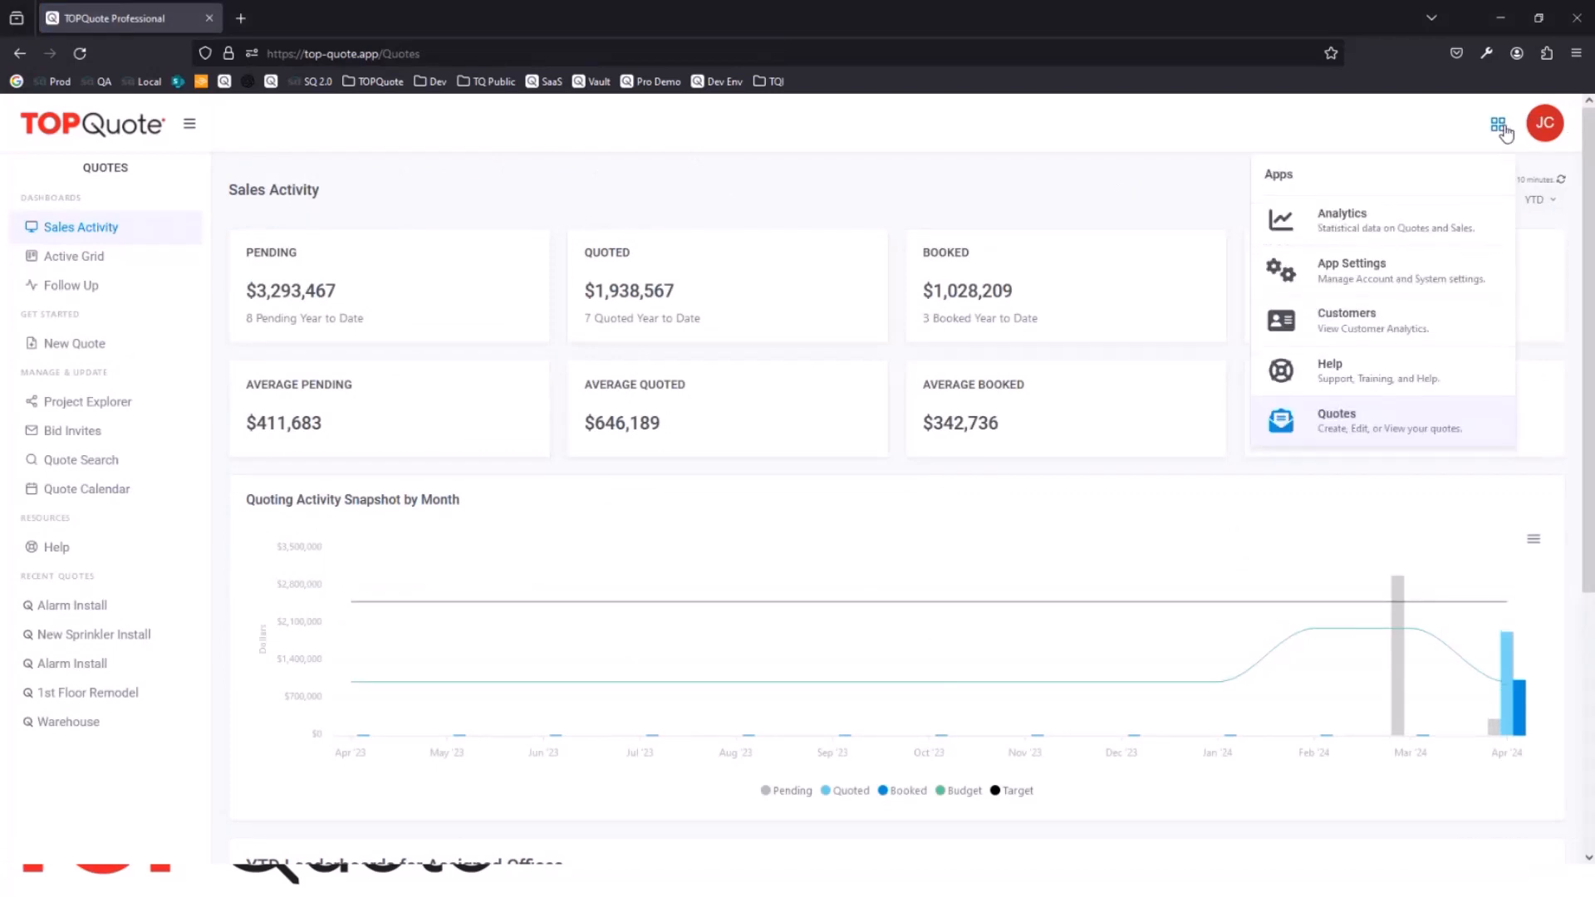
pyautogui.click(1394, 233)
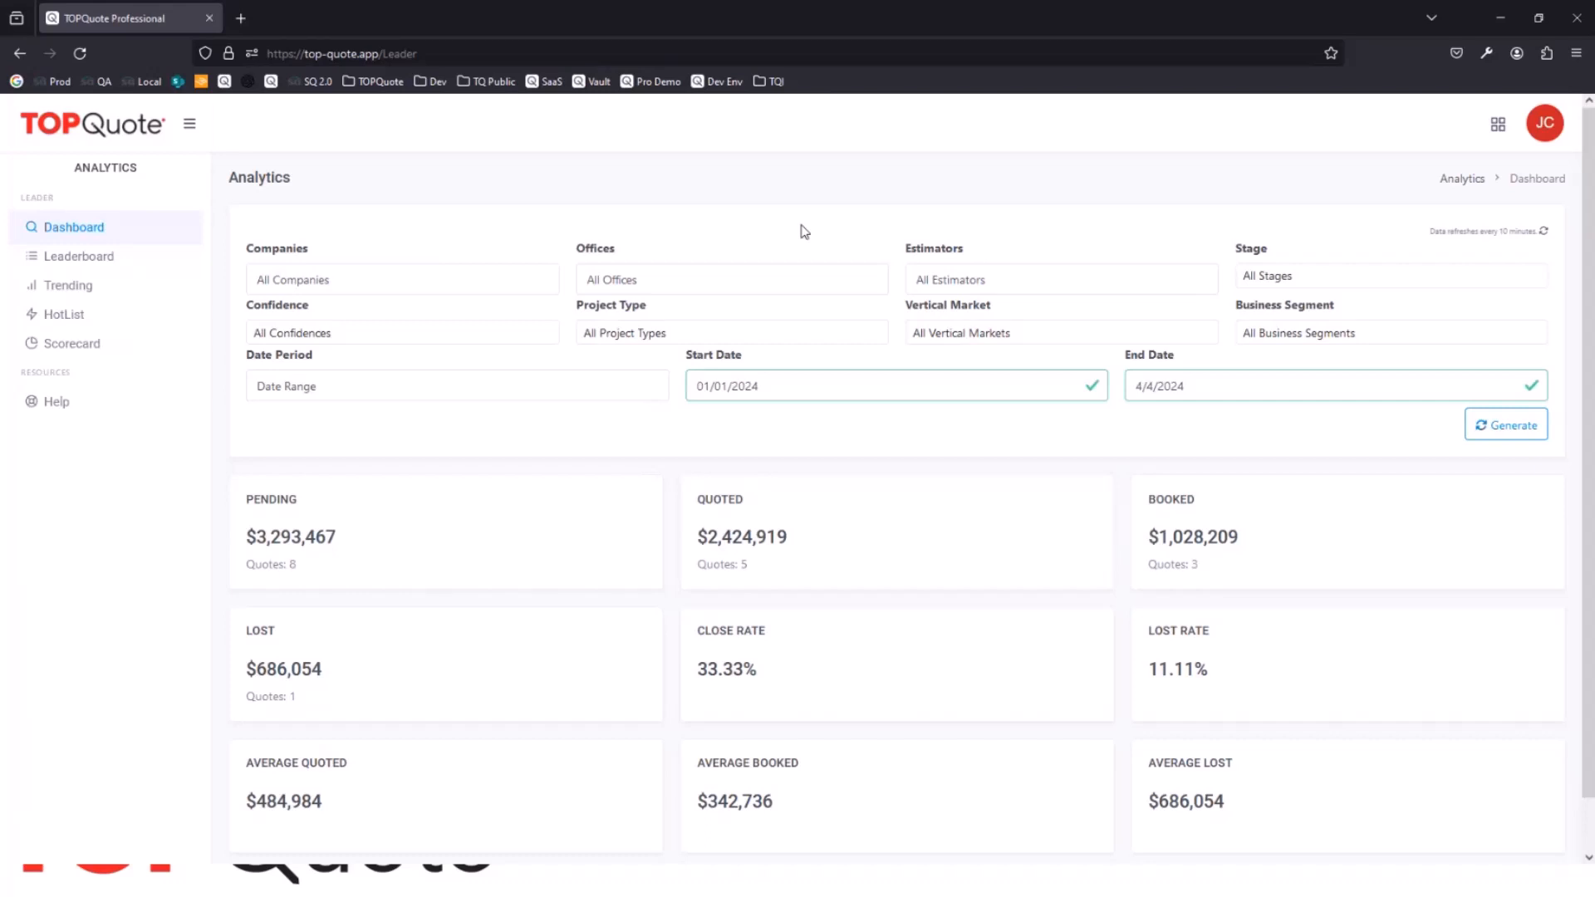
# Step: View the Leaderboard, Trending and HotList analytics pages one after another
pyautogui.click(101, 257)
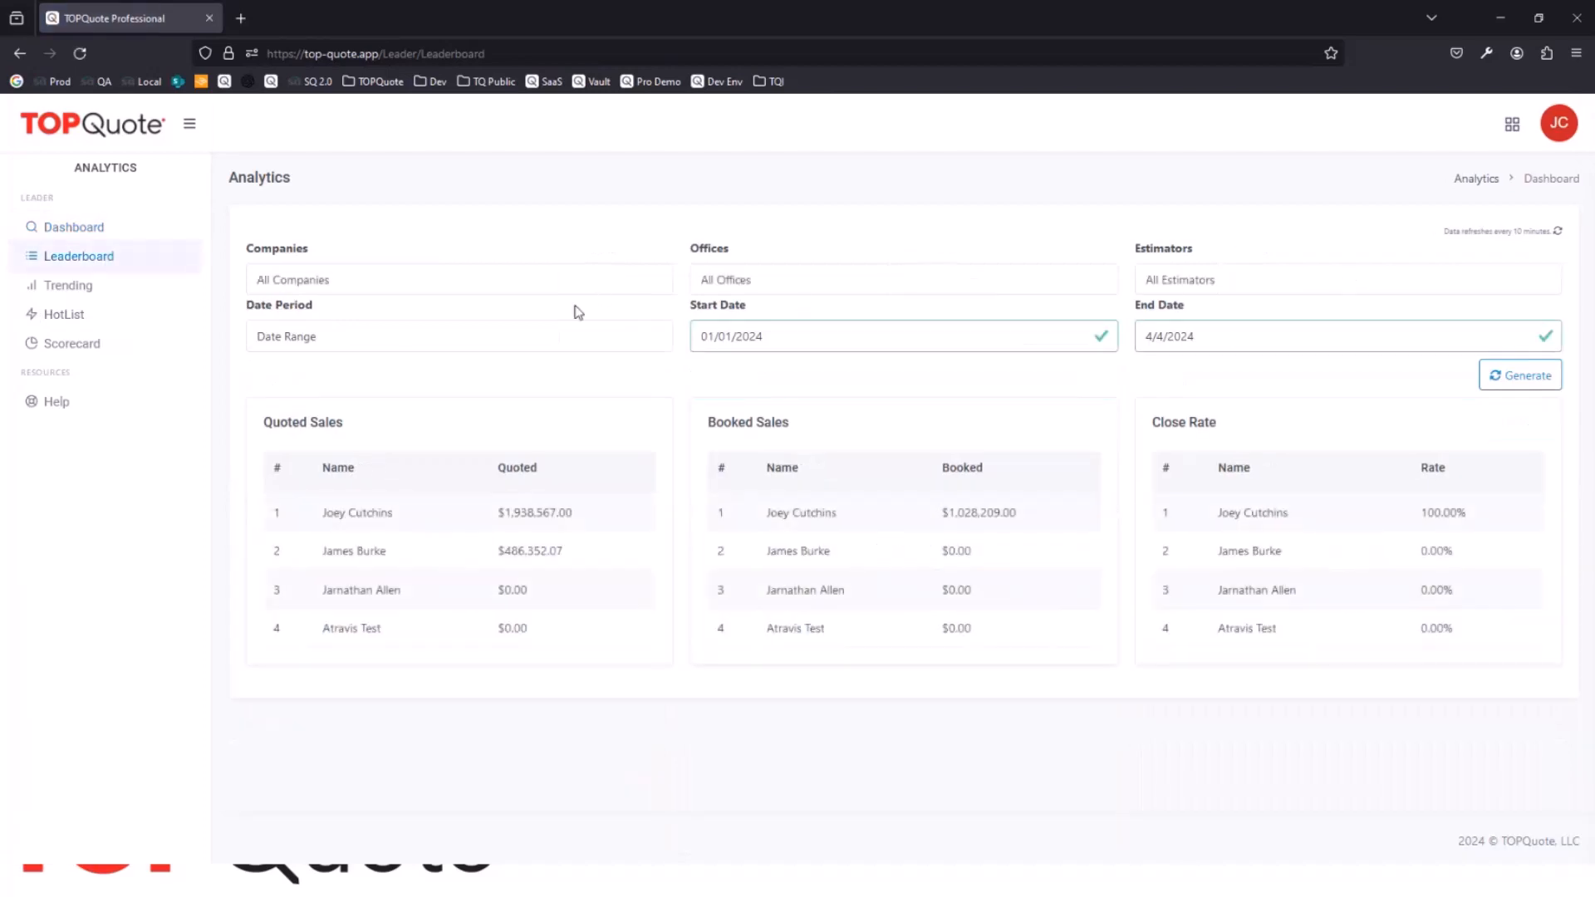
pyautogui.click(70, 285)
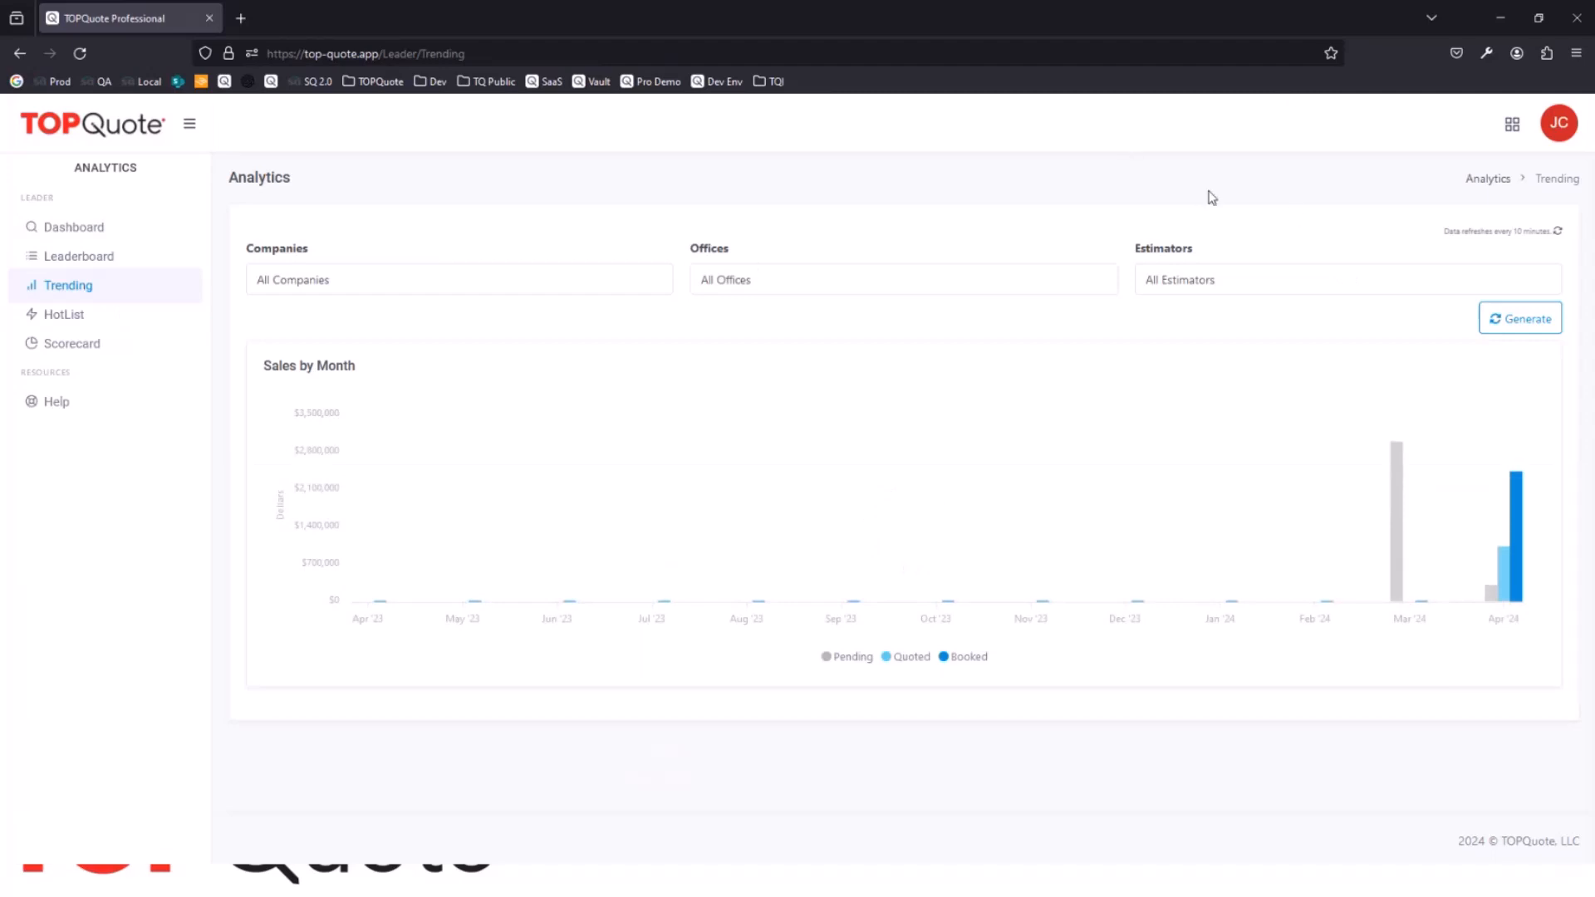
pyautogui.click(73, 327)
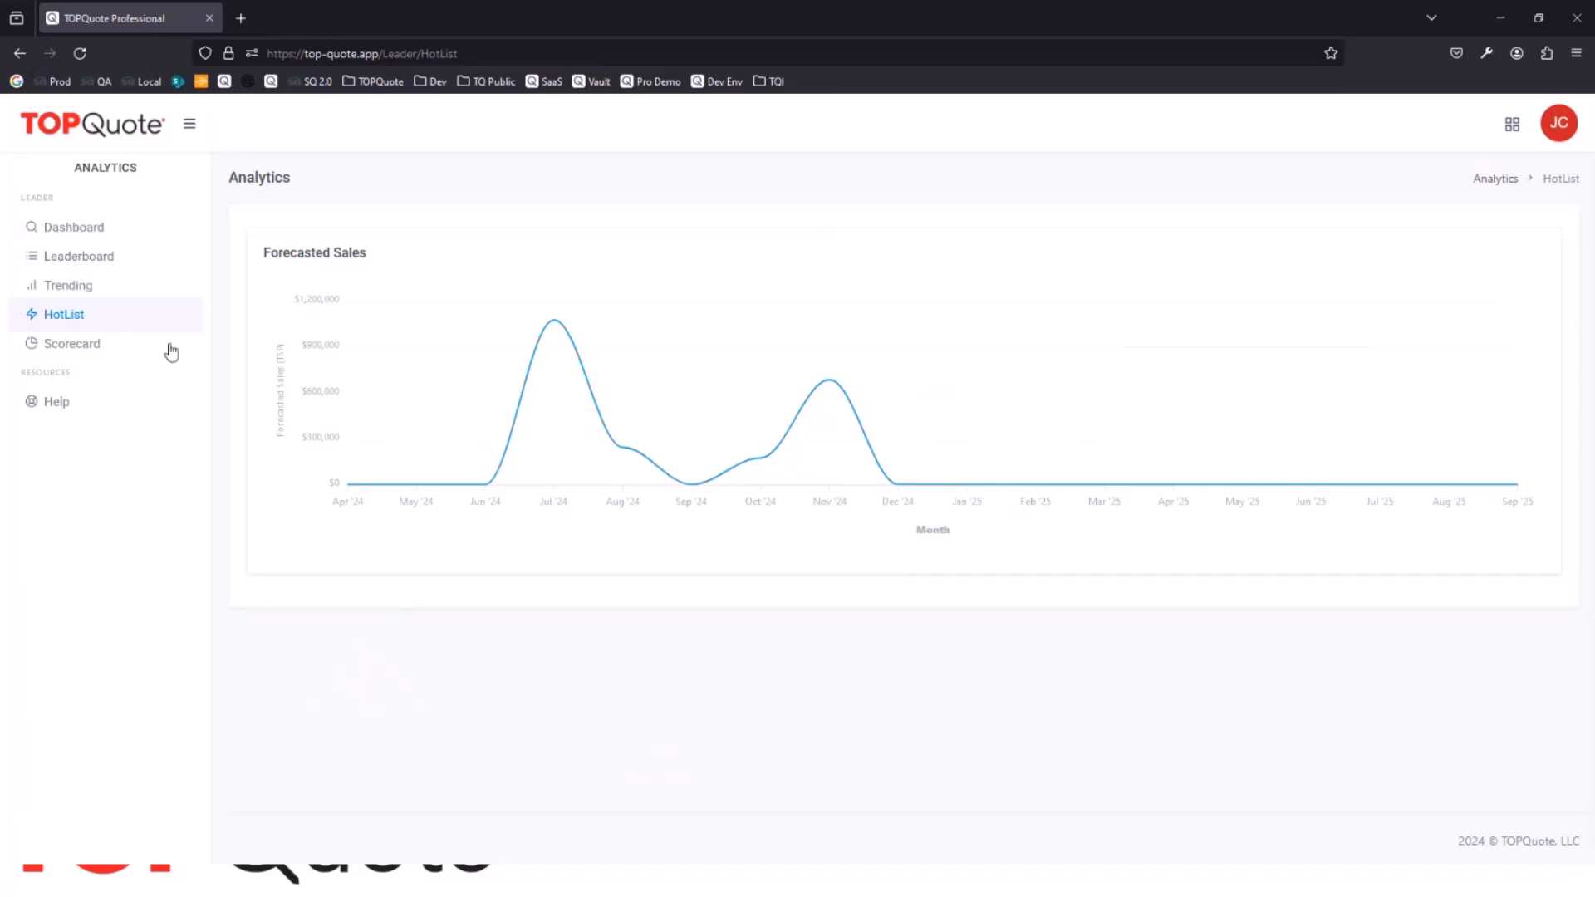
# Step: Examine the analytics Scorecard charts for top project types, vertical markets and business segments
pyautogui.click(80, 342)
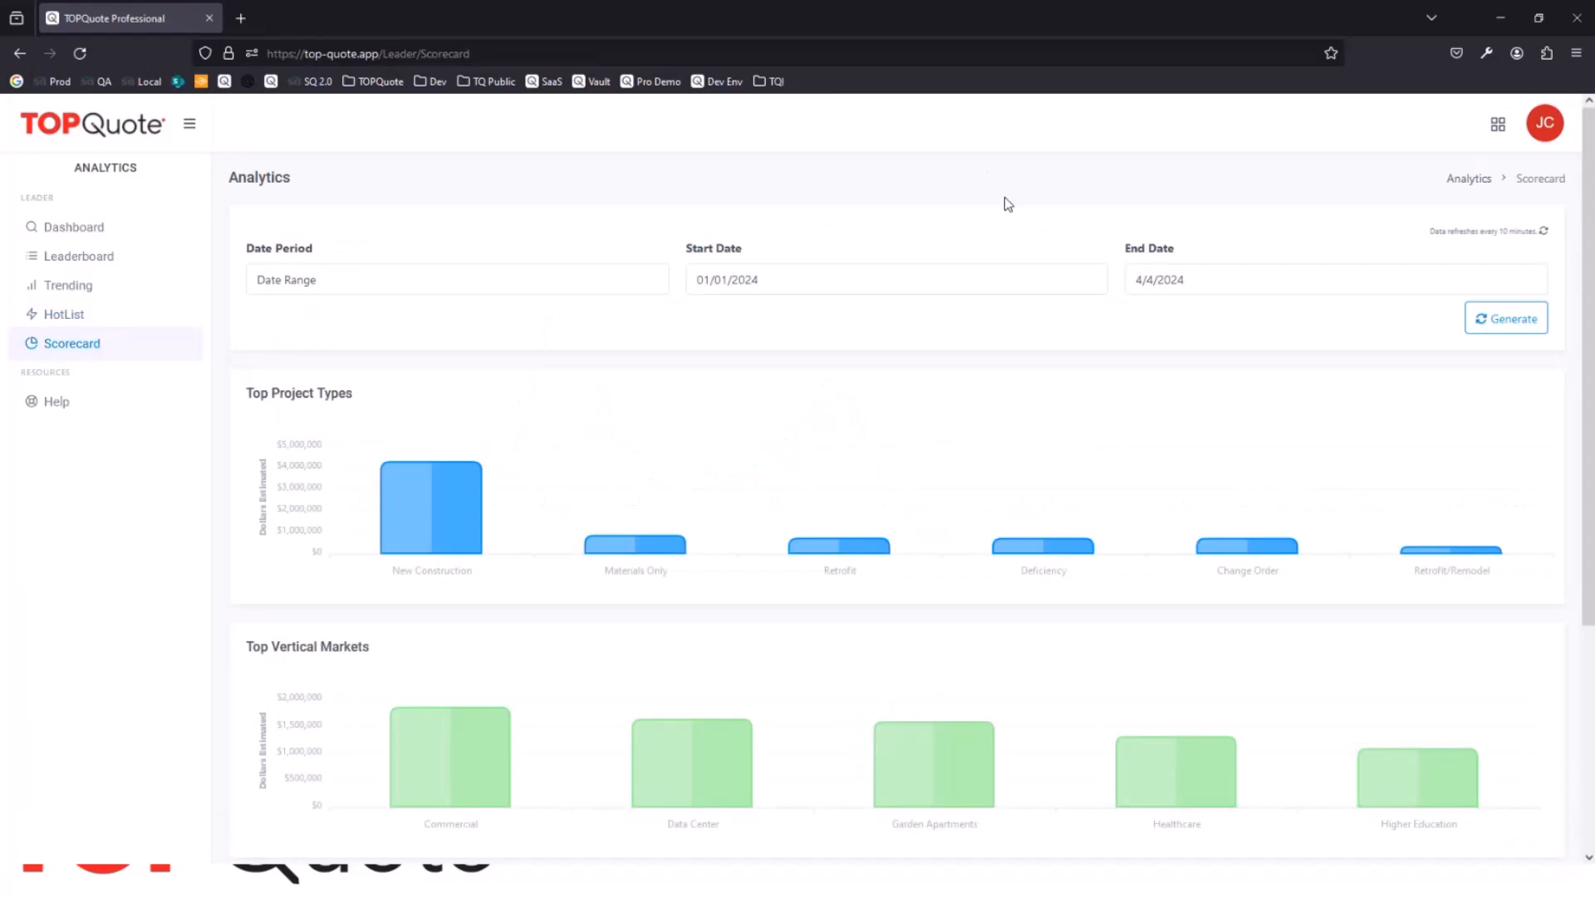
pyautogui.scroll(-1, 827, 237)
pyautogui.scroll(-1, 868, 242)
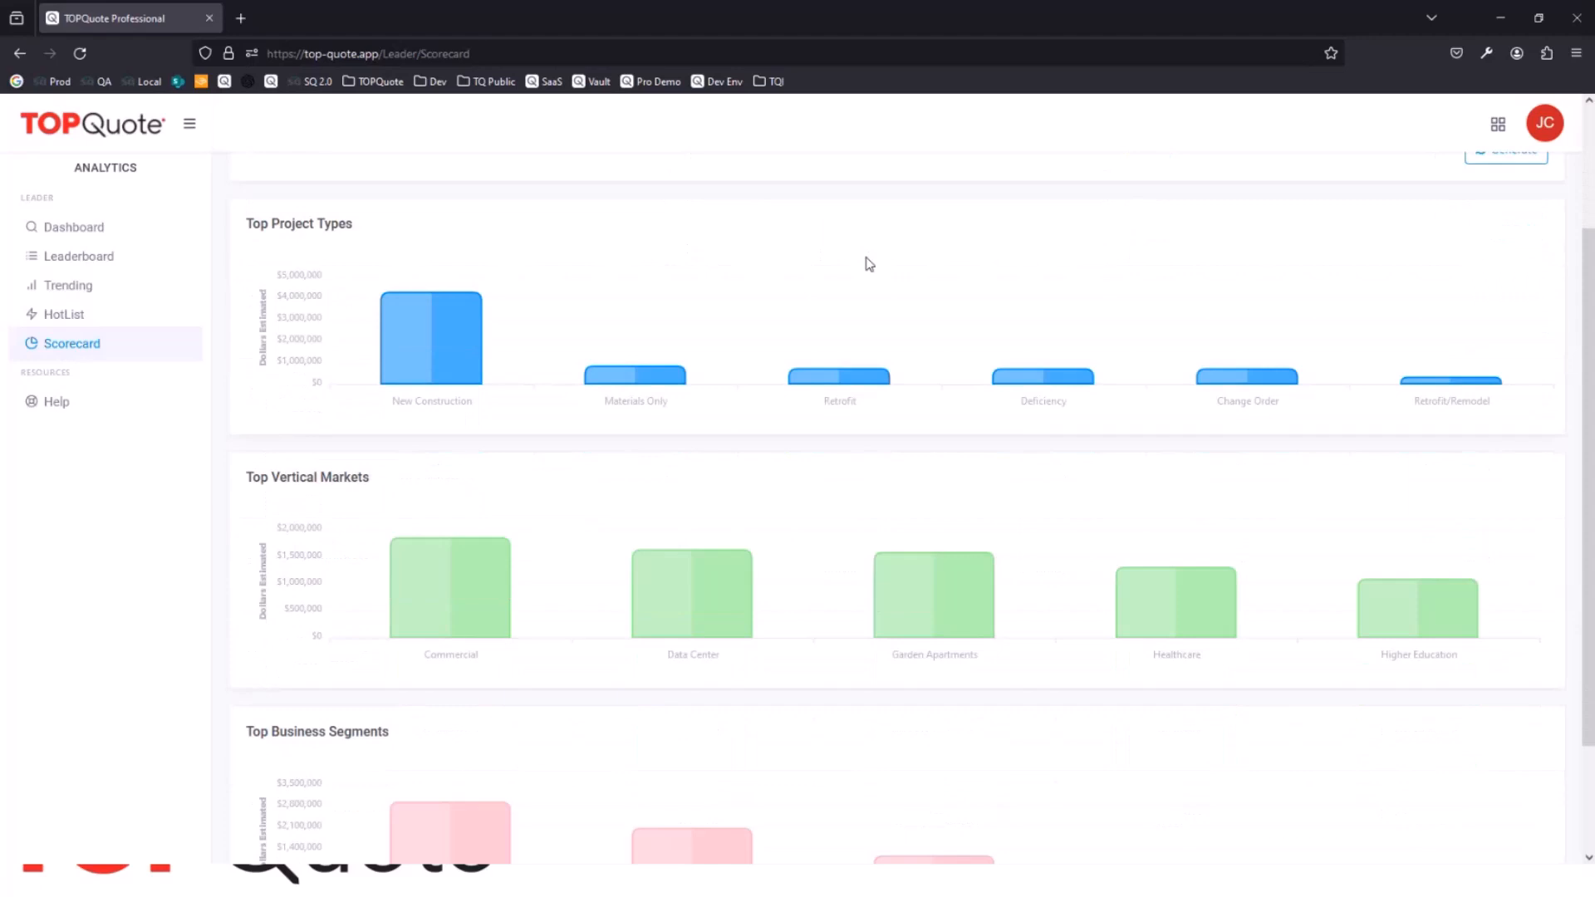
pyautogui.scroll(-1, 868, 265)
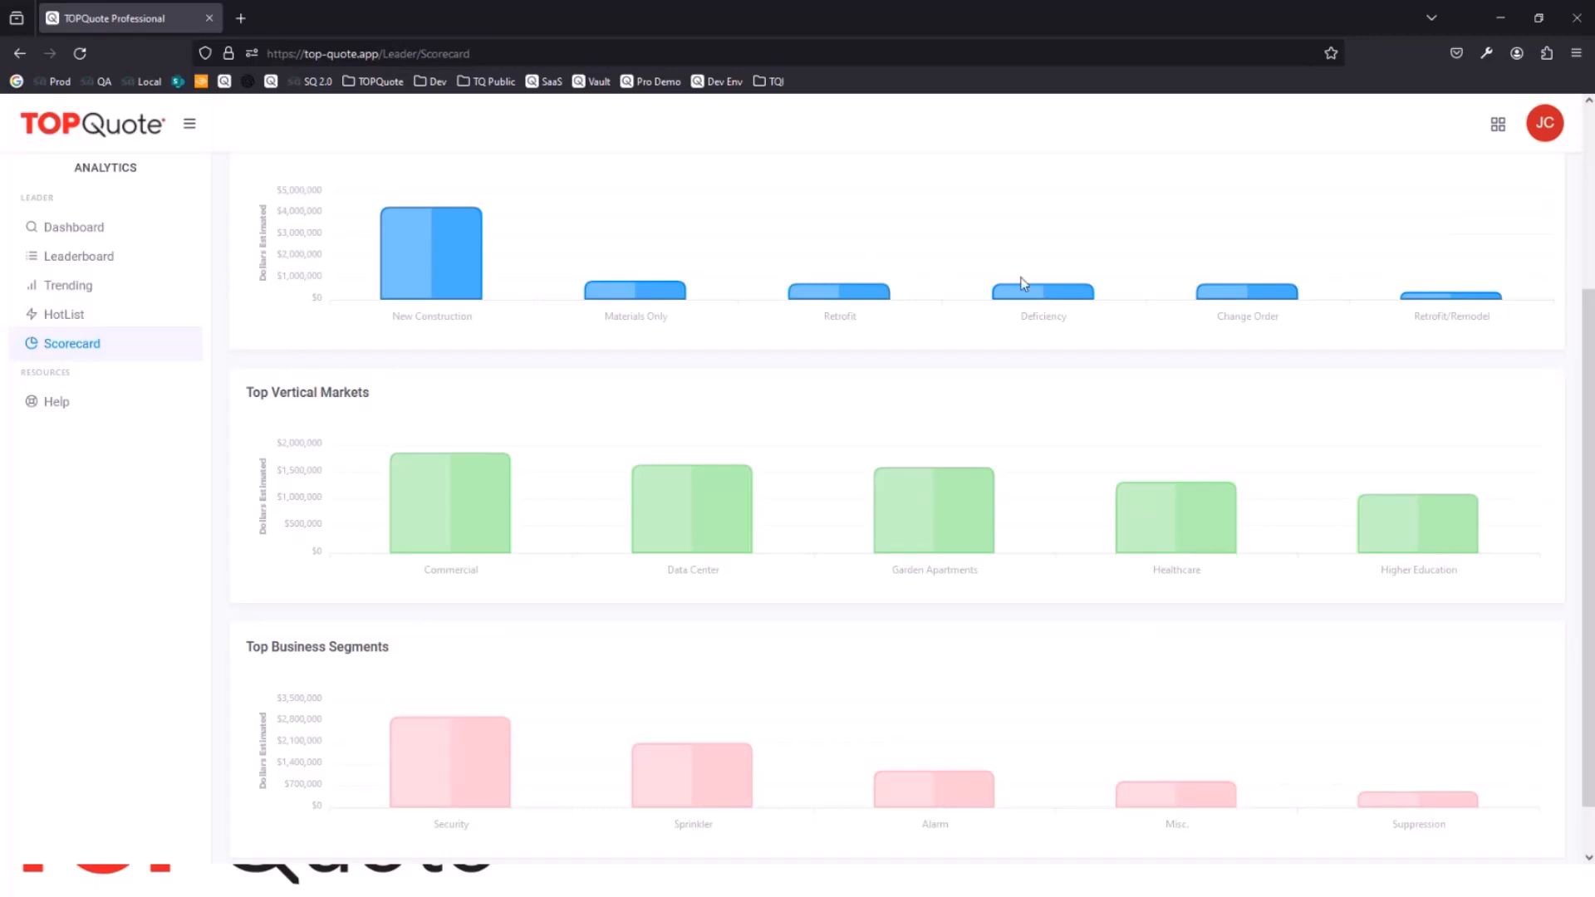
pyautogui.scroll(3, 1019, 277)
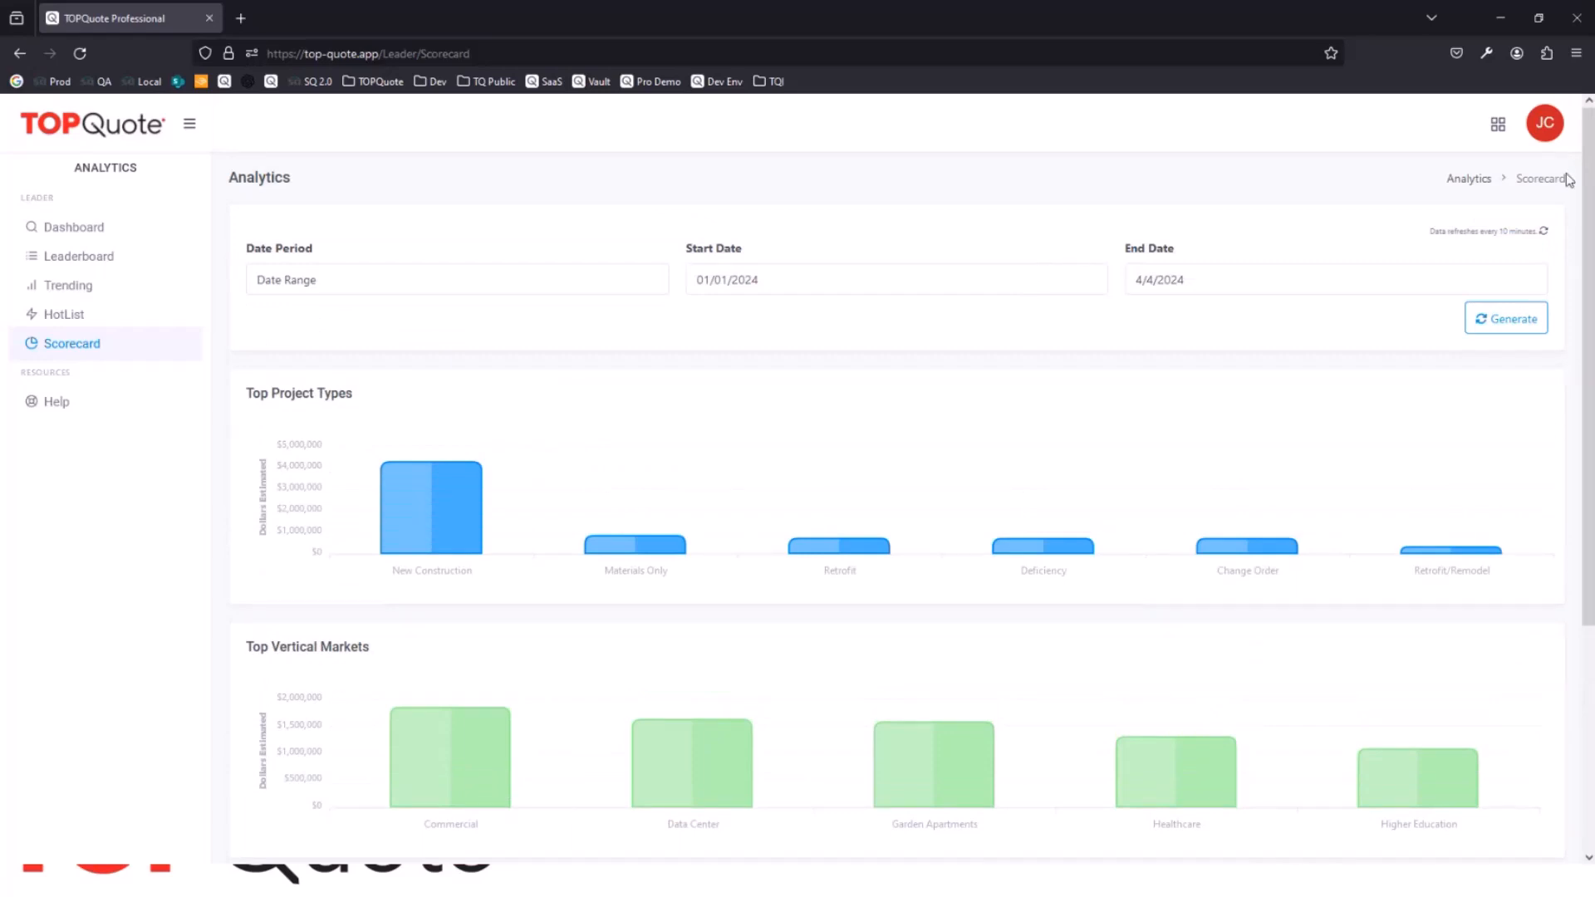
# Step: Switch to the Customers module, search the customers for "aa" and open the Aaron's record
pyautogui.click(1500, 131)
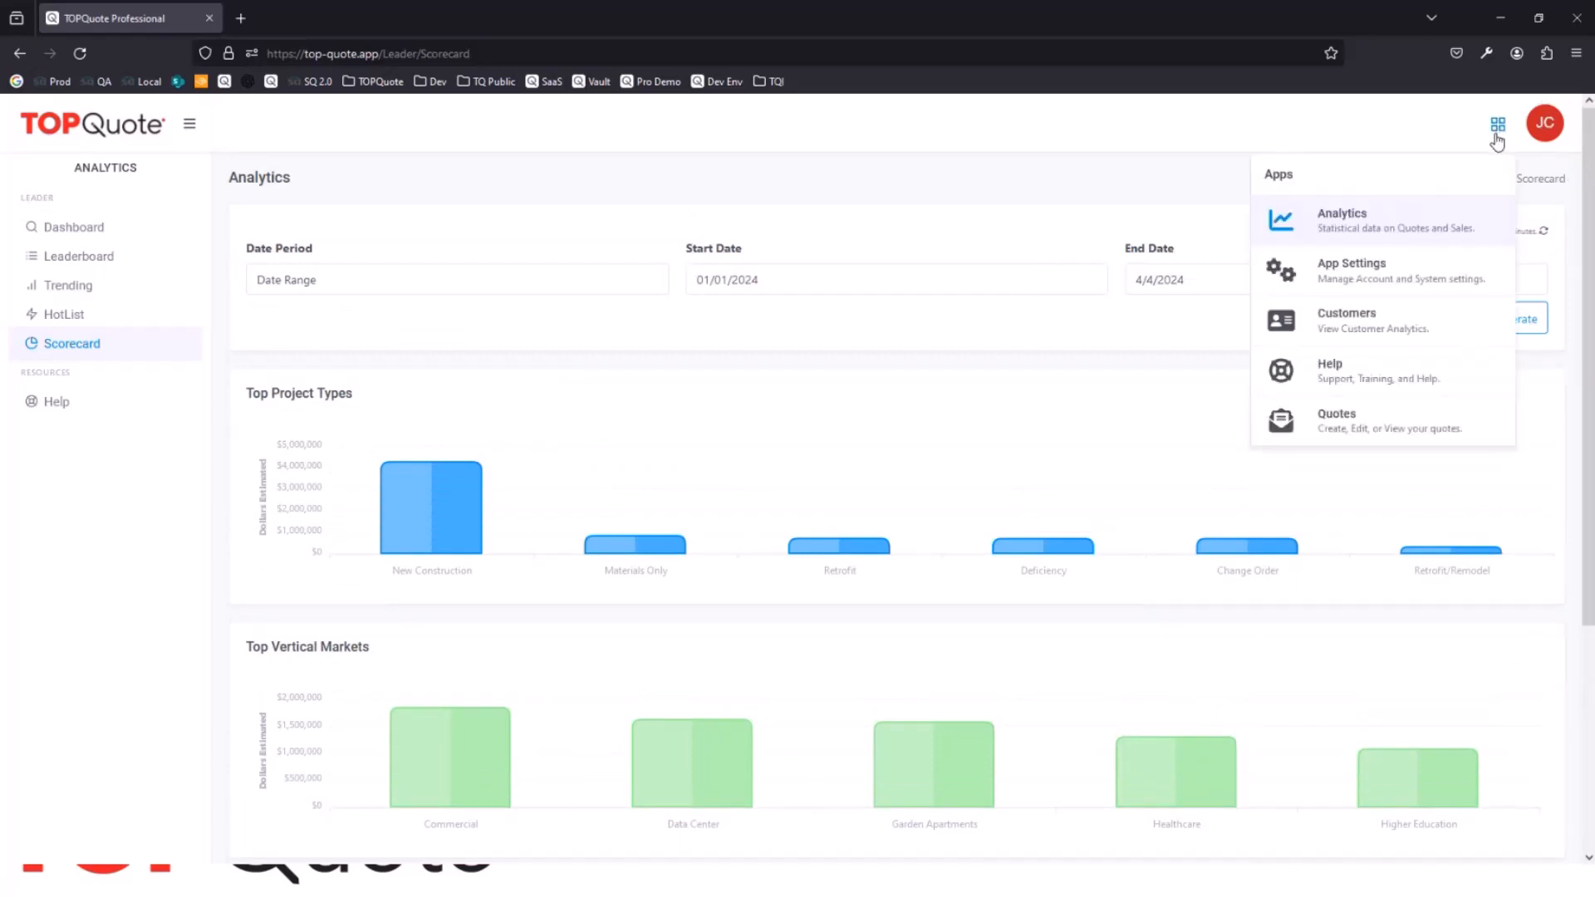
pyautogui.click(1356, 311)
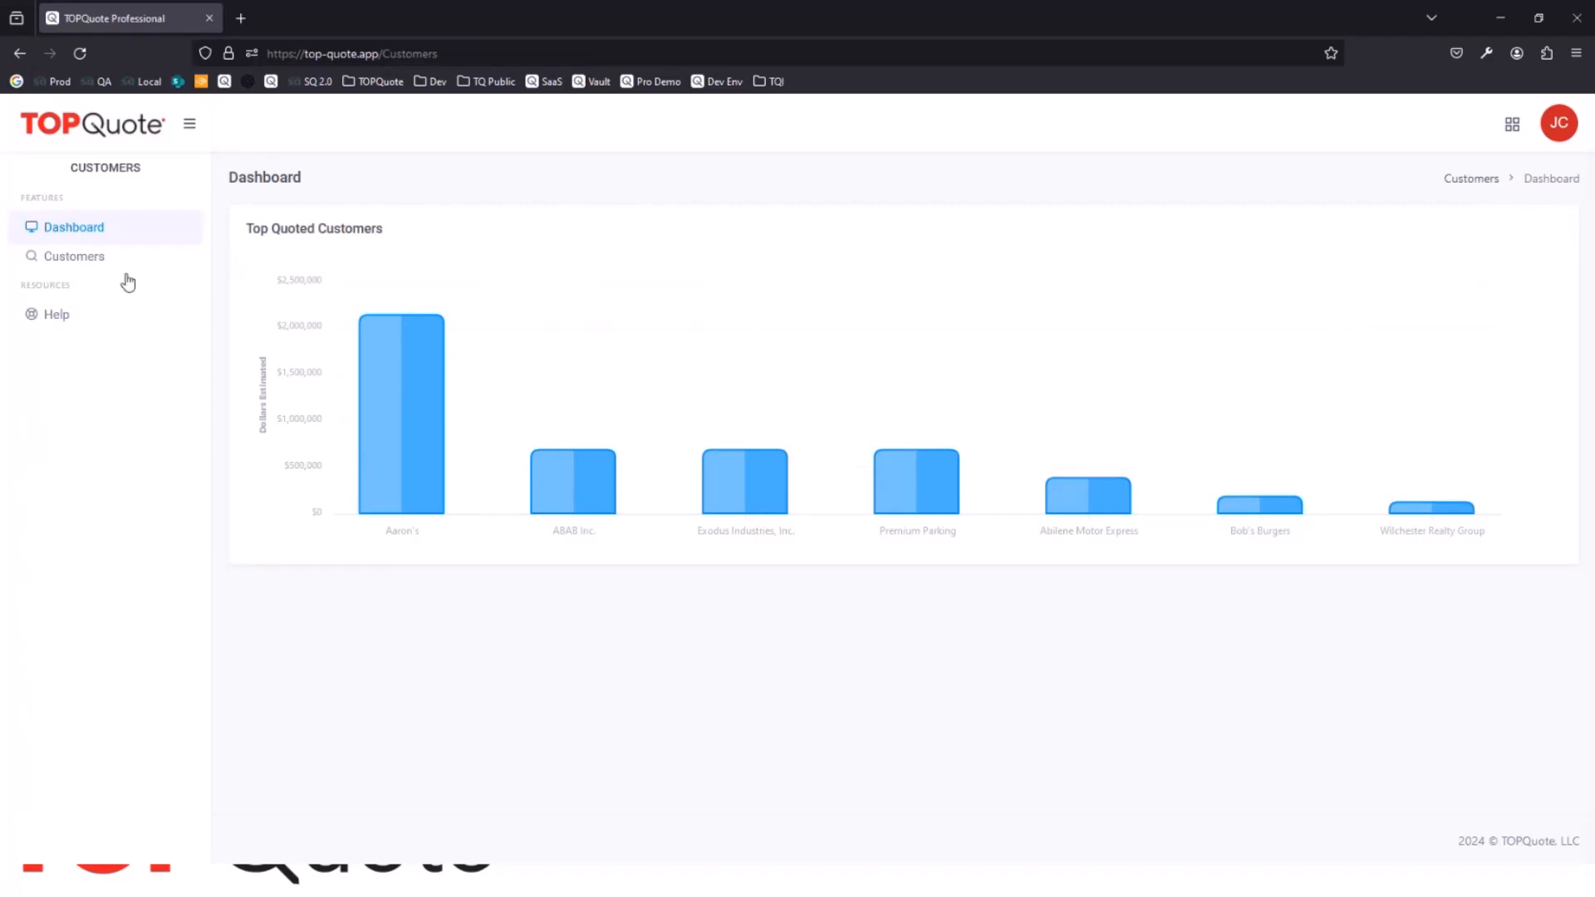
pyautogui.click(92, 262)
pyautogui.click(392, 237)
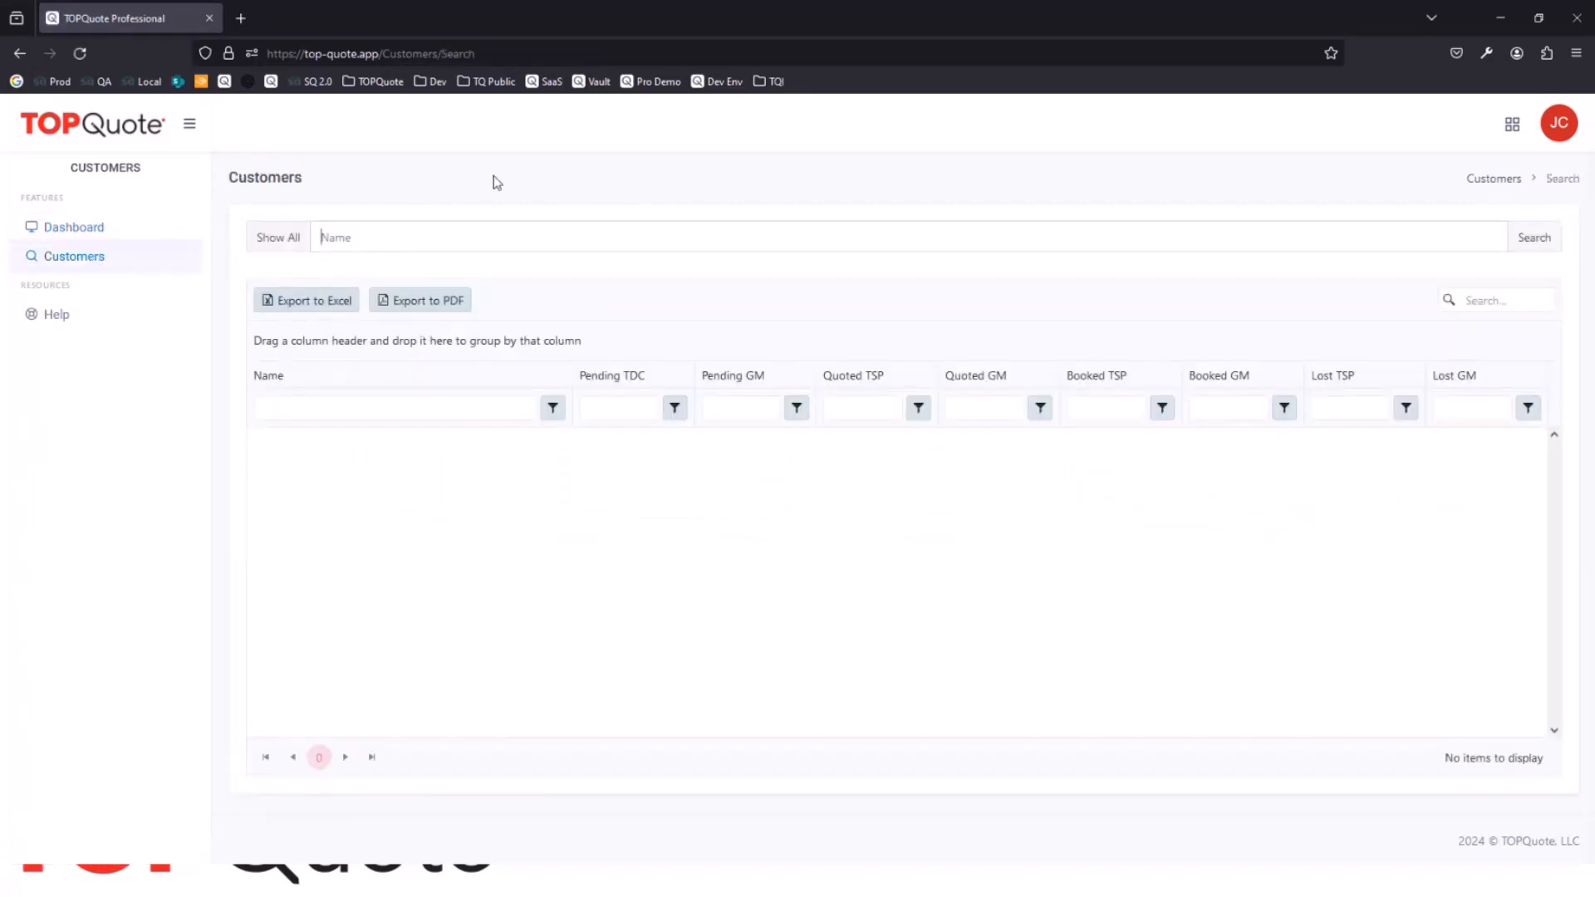
pyautogui.write('aa')
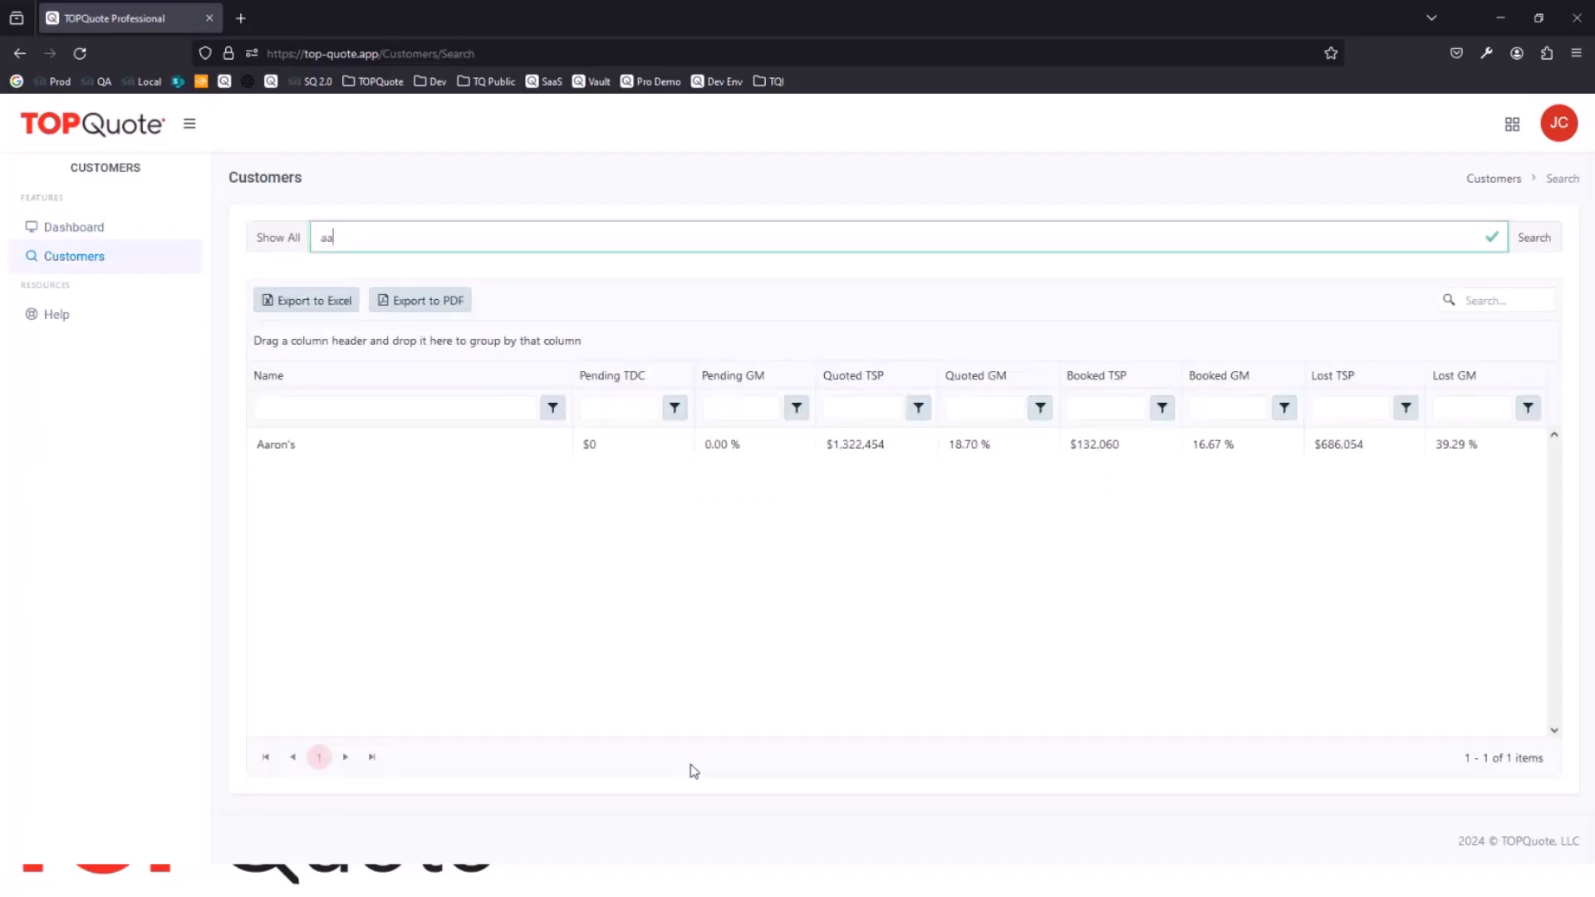
pyautogui.doubleClick(883, 447)
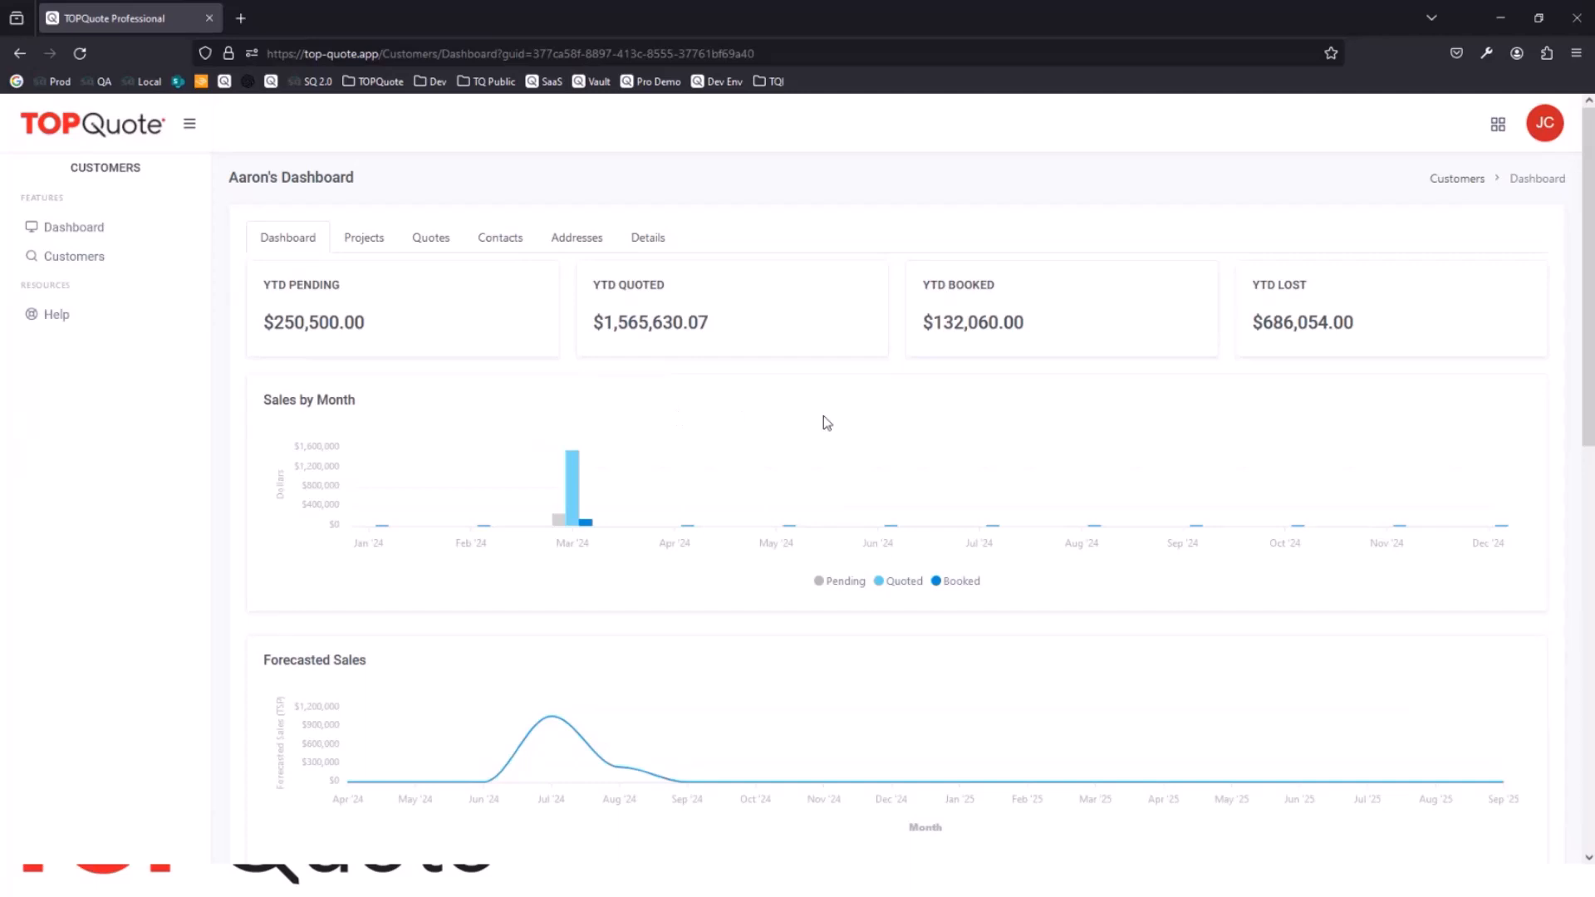
# Step: Review the Aaron's dashboard charts for monthly and forecasted sales, project types, vertical markets and business segments
pyautogui.scroll(-5, 827, 423)
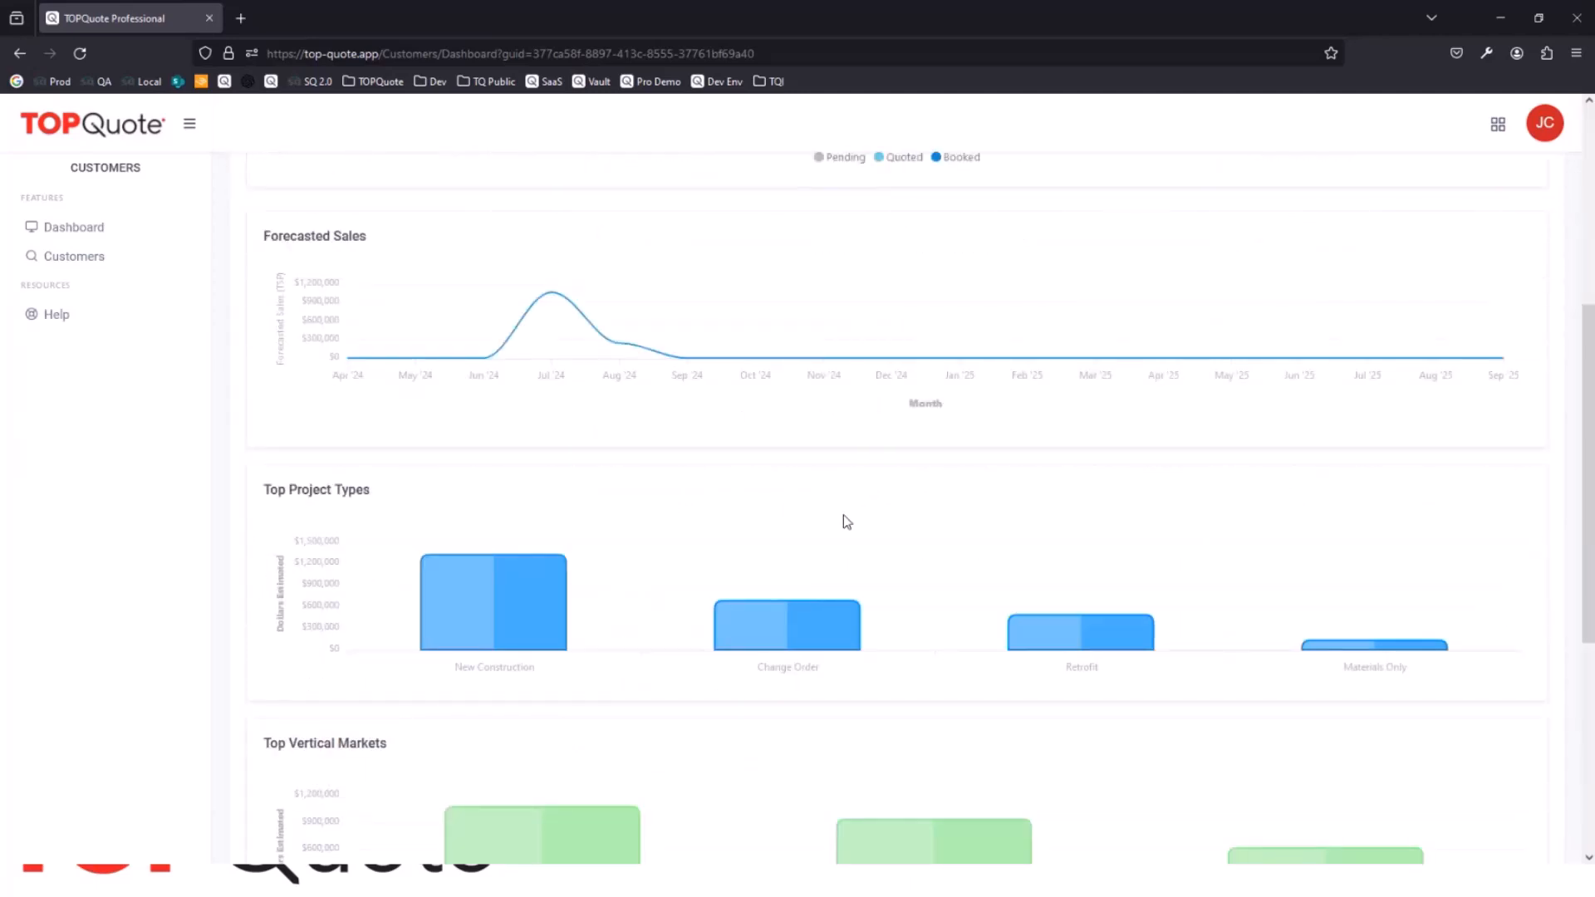
pyautogui.scroll(-1, 846, 522)
pyautogui.scroll(-1, 846, 522)
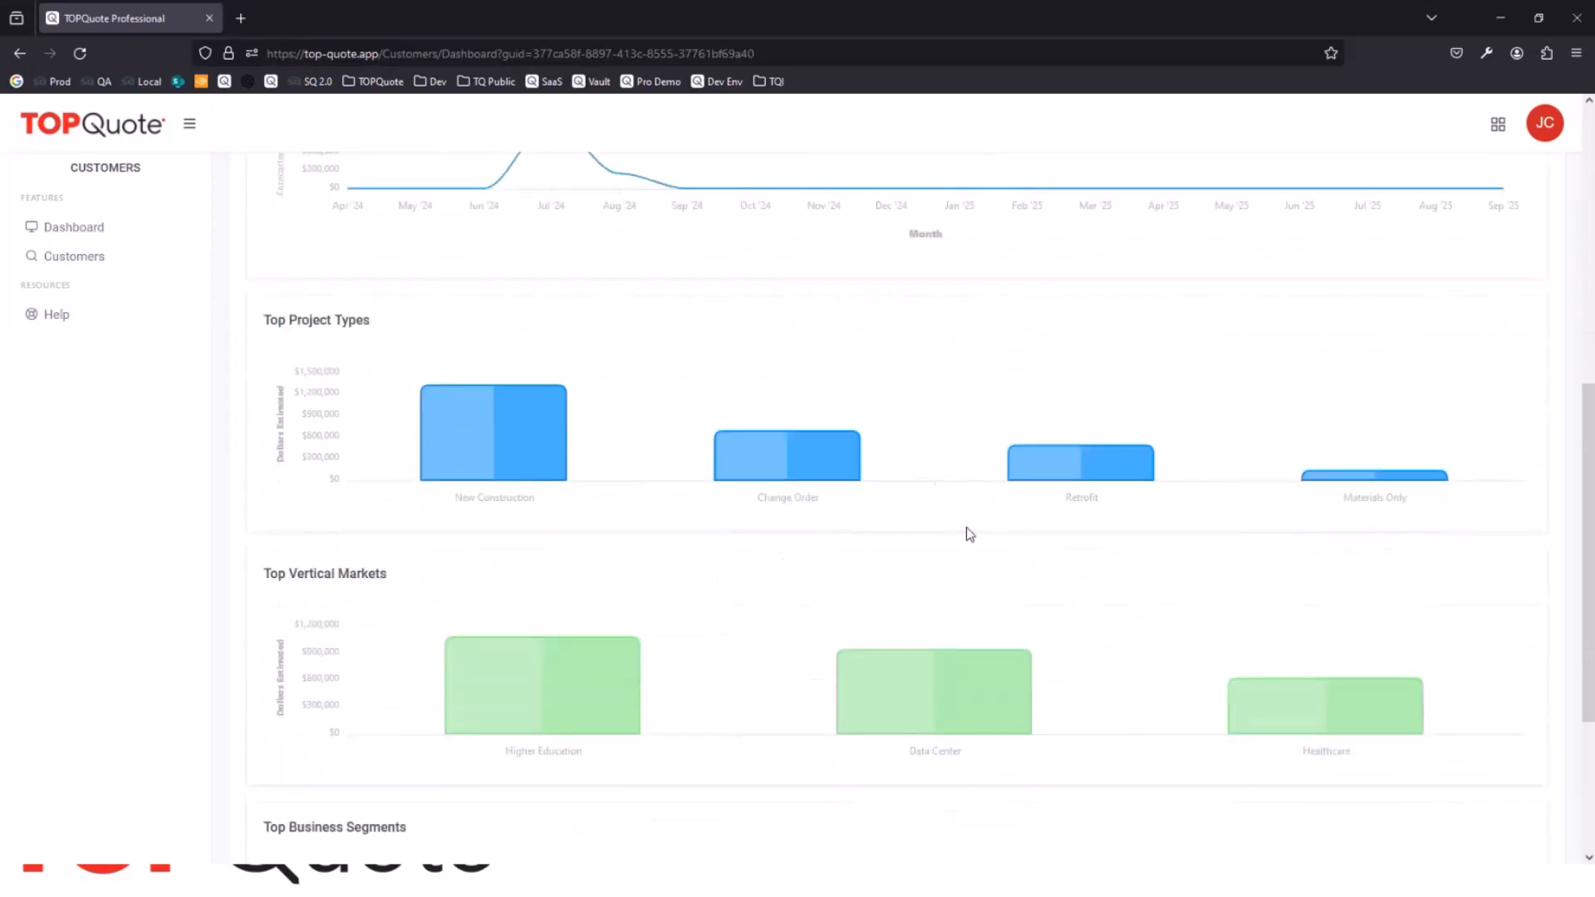
pyautogui.scroll(-3, 970, 534)
pyautogui.moveTo(982, 416)
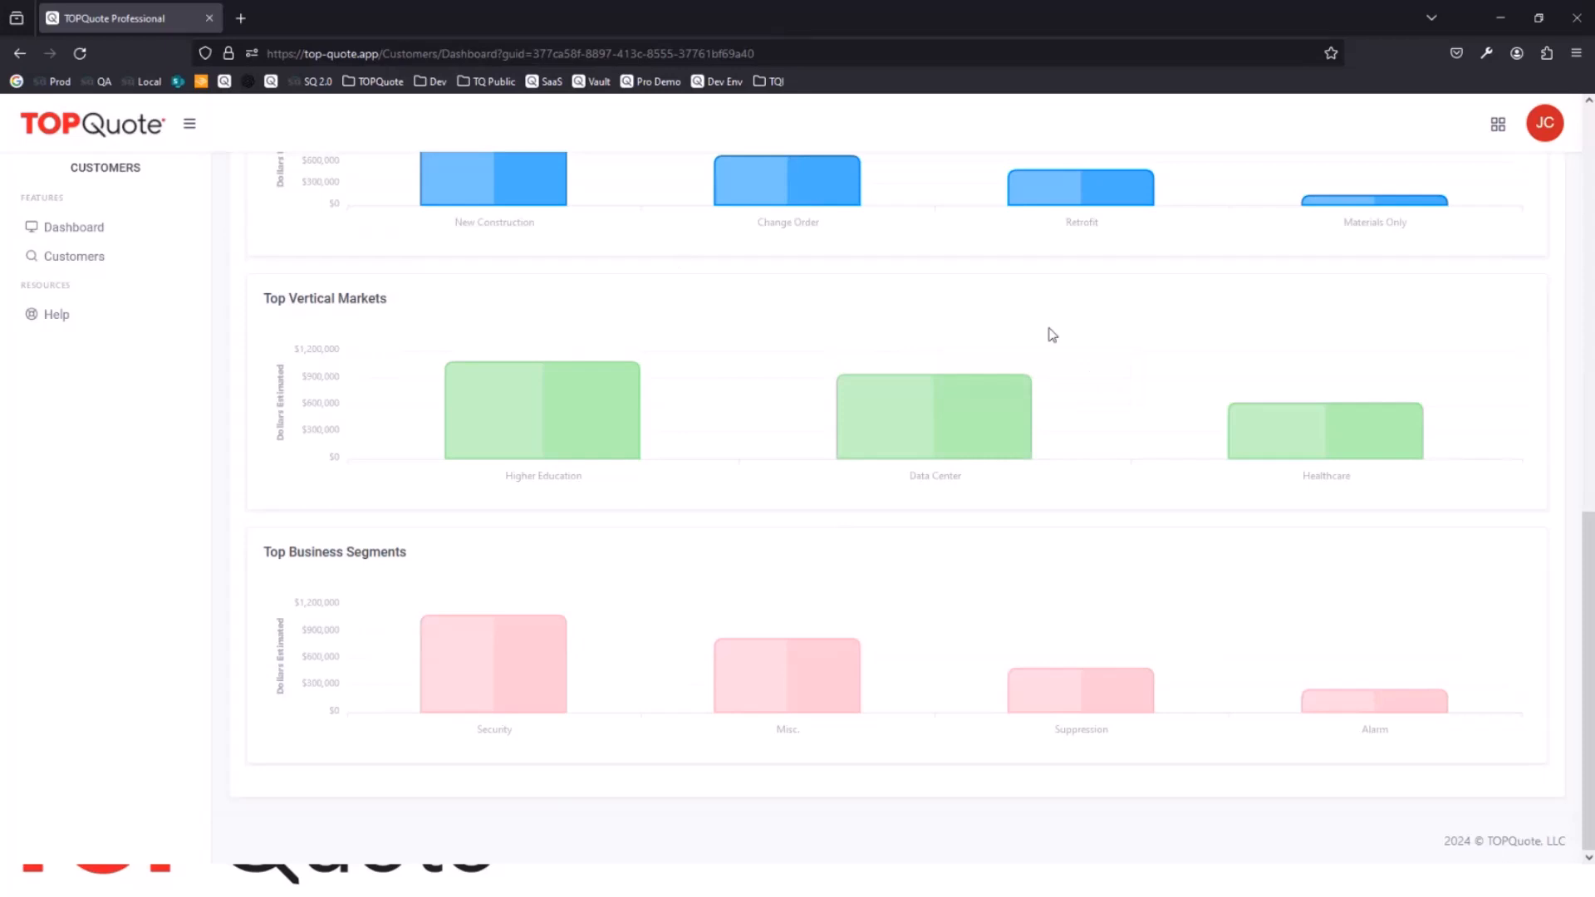
pyautogui.scroll(6, 1052, 334)
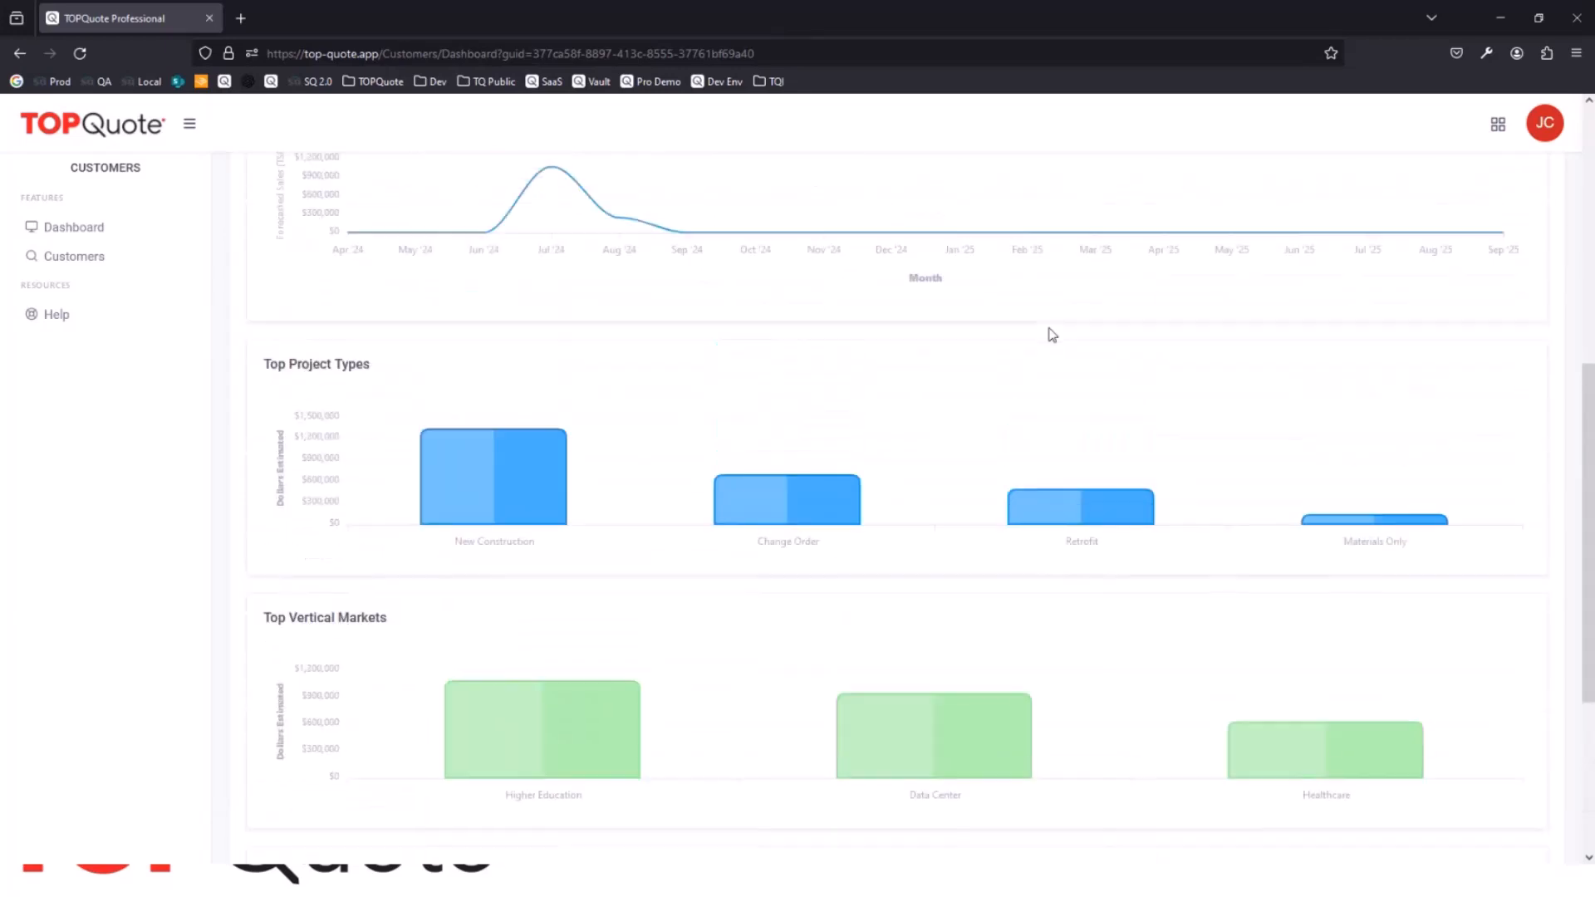
pyautogui.scroll(4, 1051, 334)
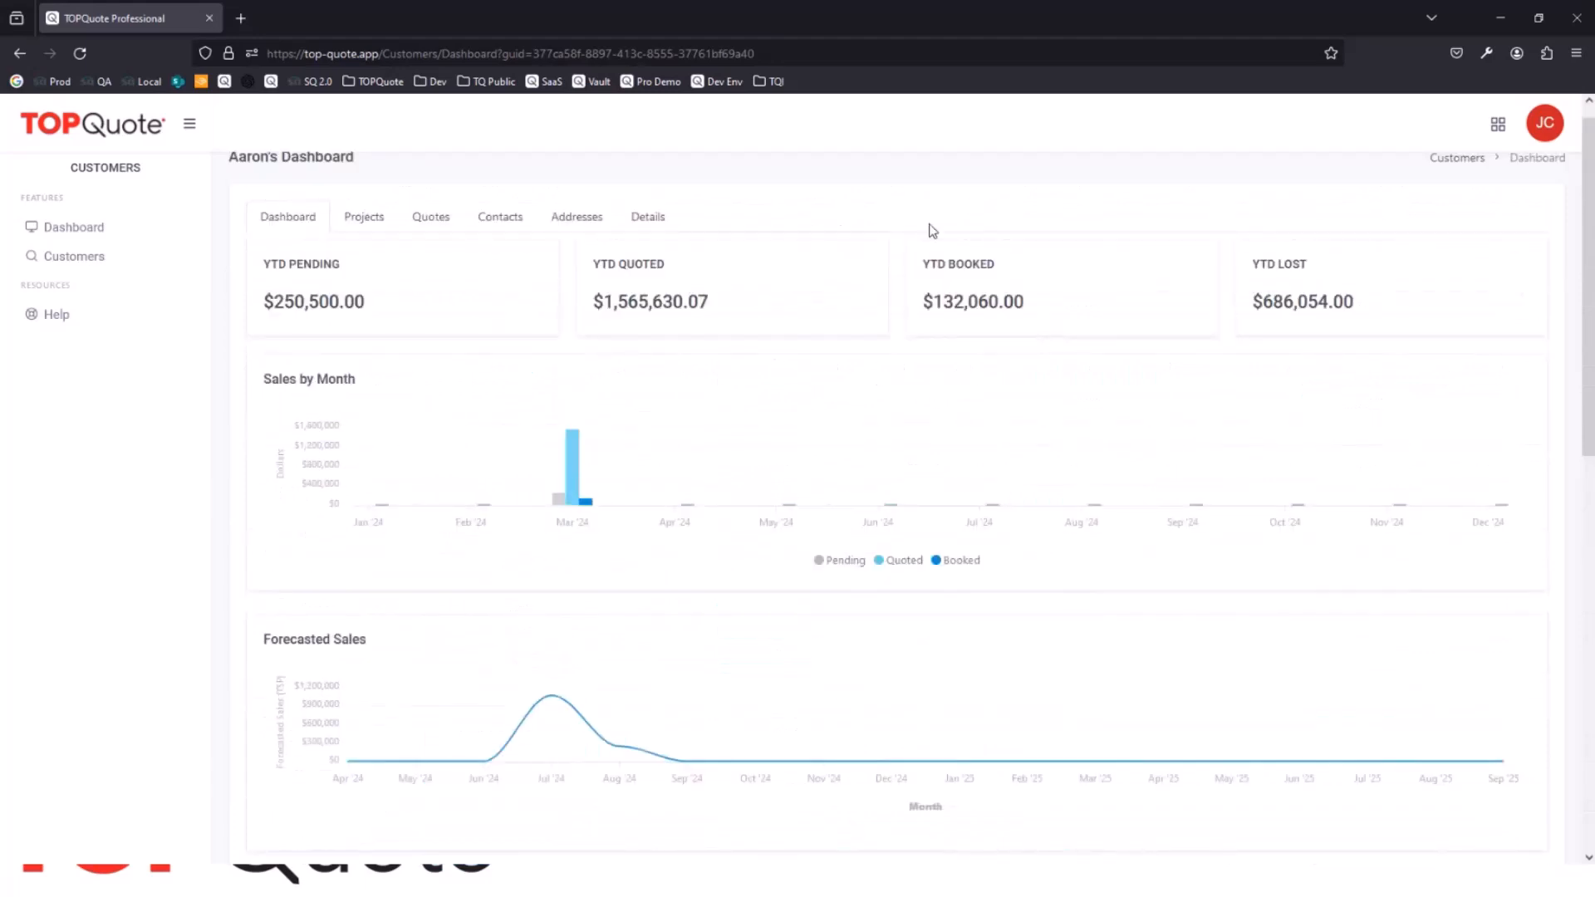
# Step: View the quotes, contacts and addresses recorded for the Aaron's customer
pyautogui.click(431, 228)
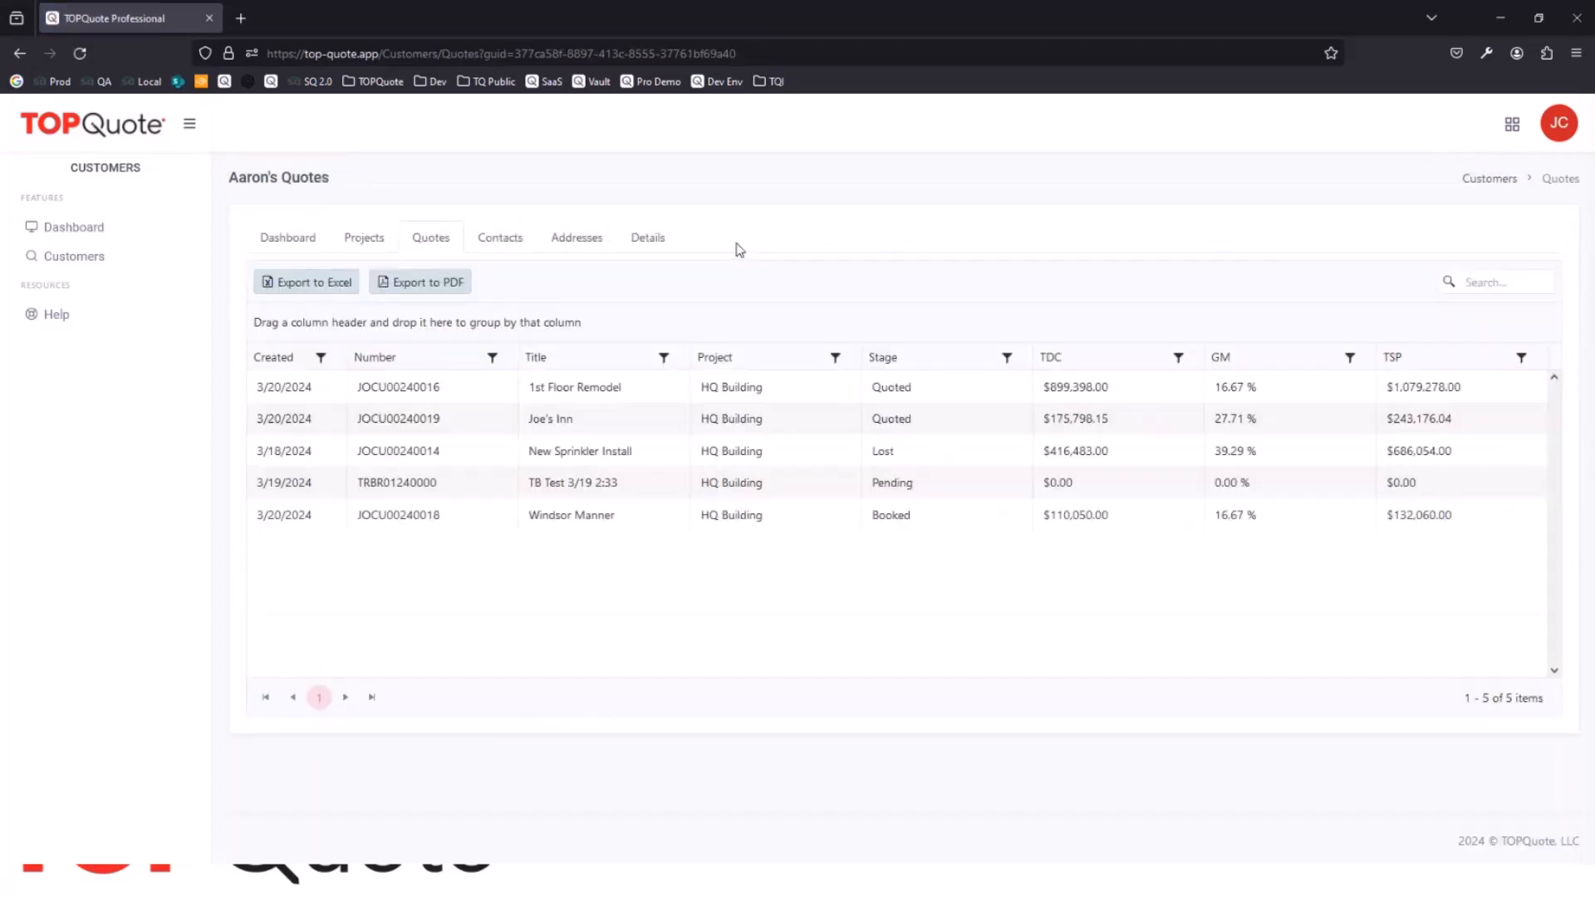
pyautogui.click(500, 239)
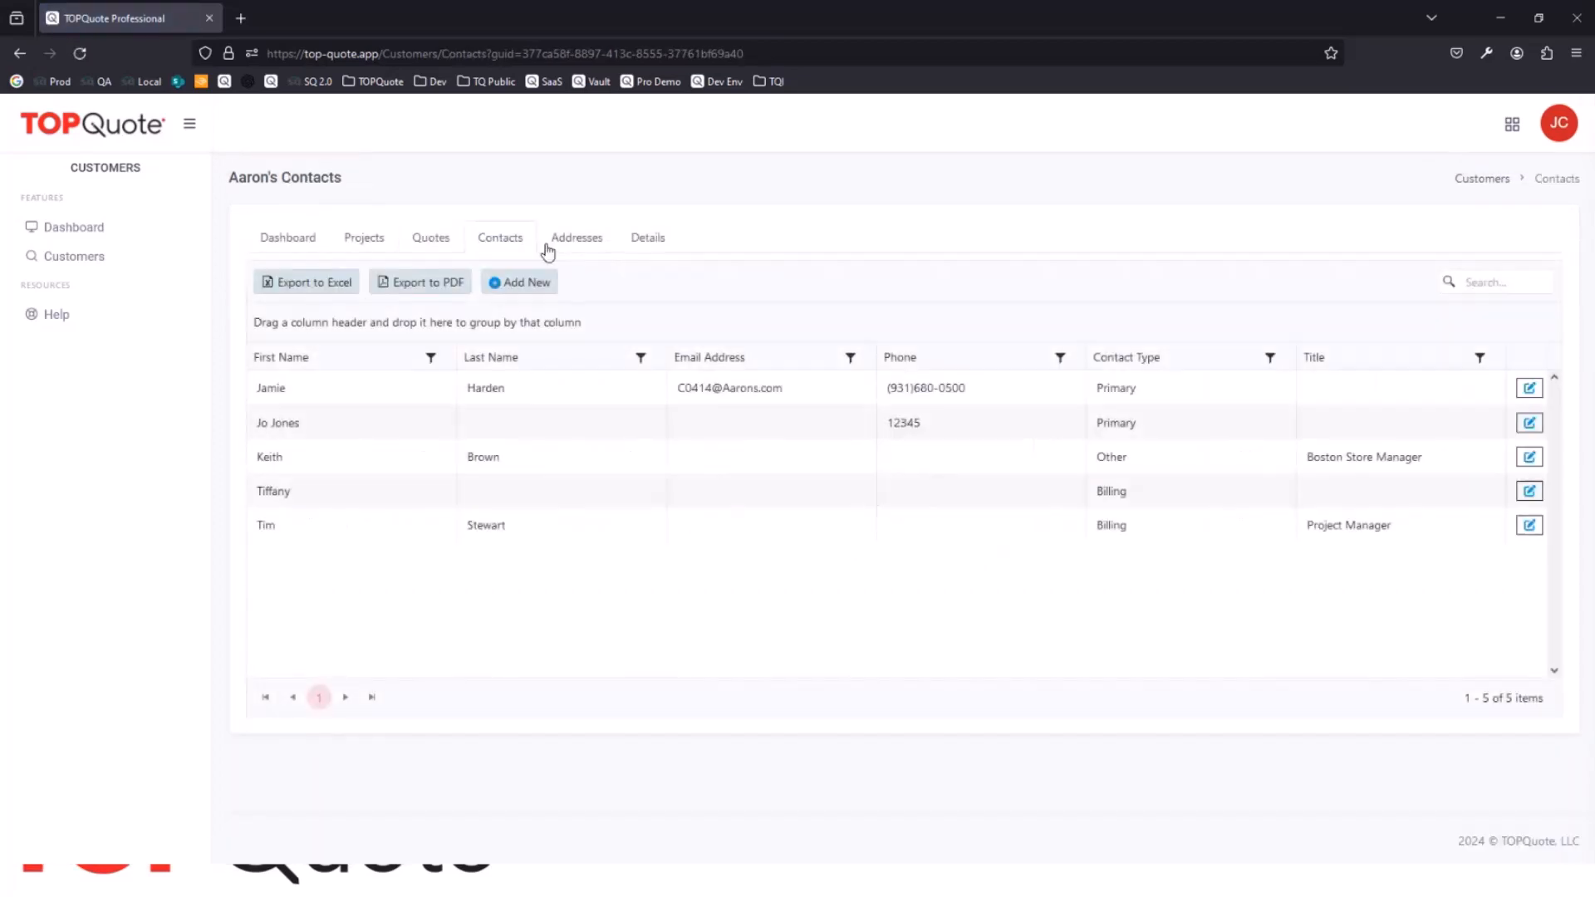
pyautogui.click(588, 241)
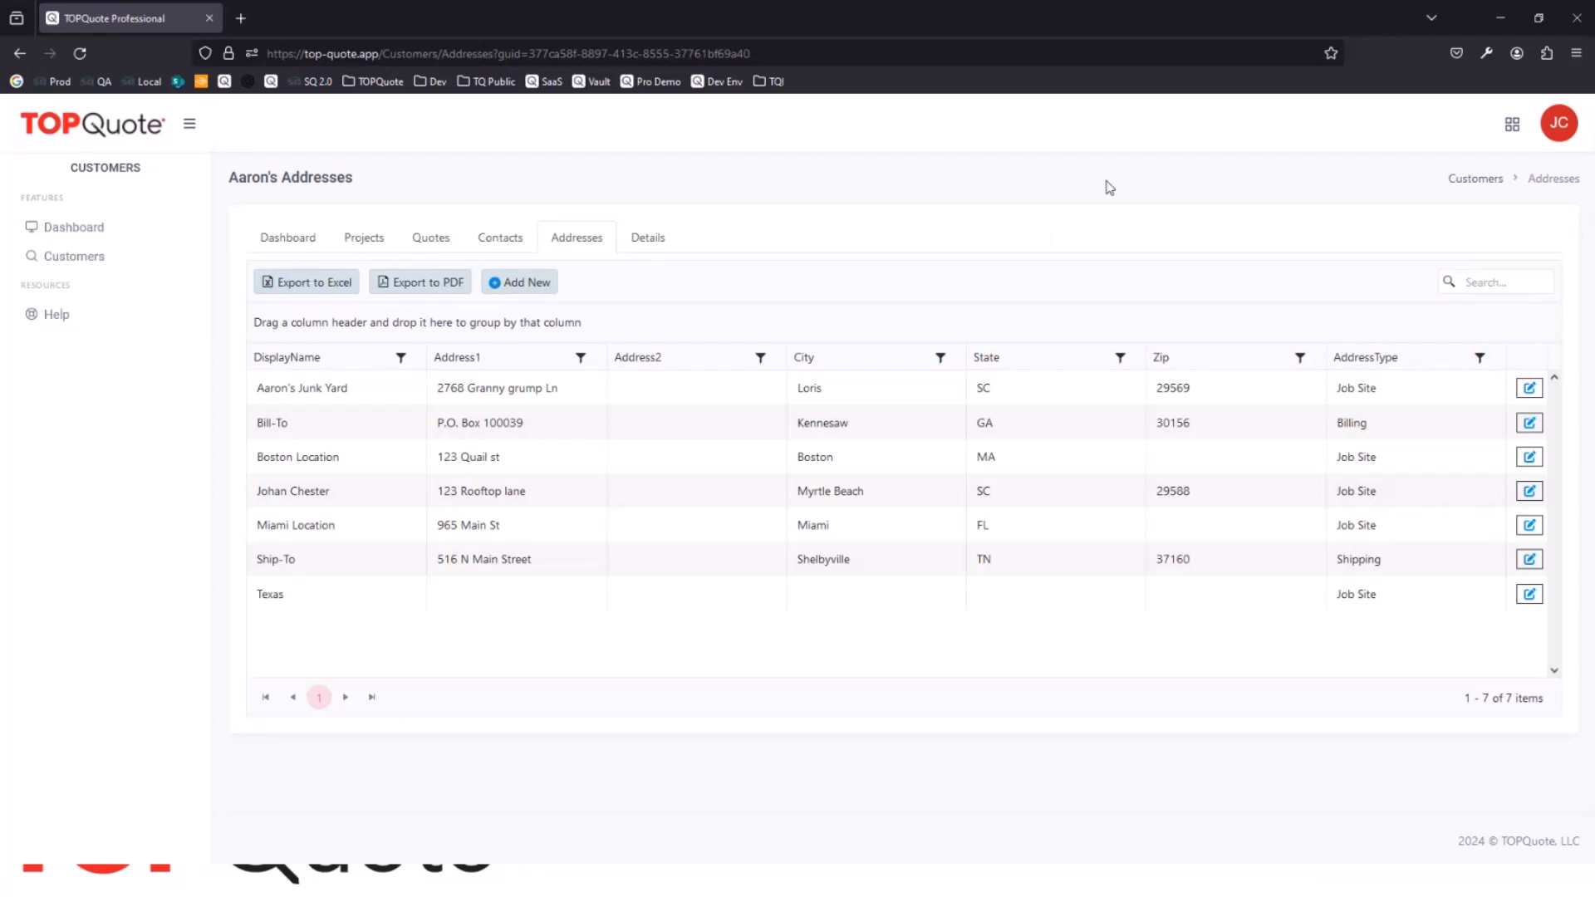
# Step: Switch back to the Quotes module and display the Active Grid of quotes
pyautogui.click(1512, 124)
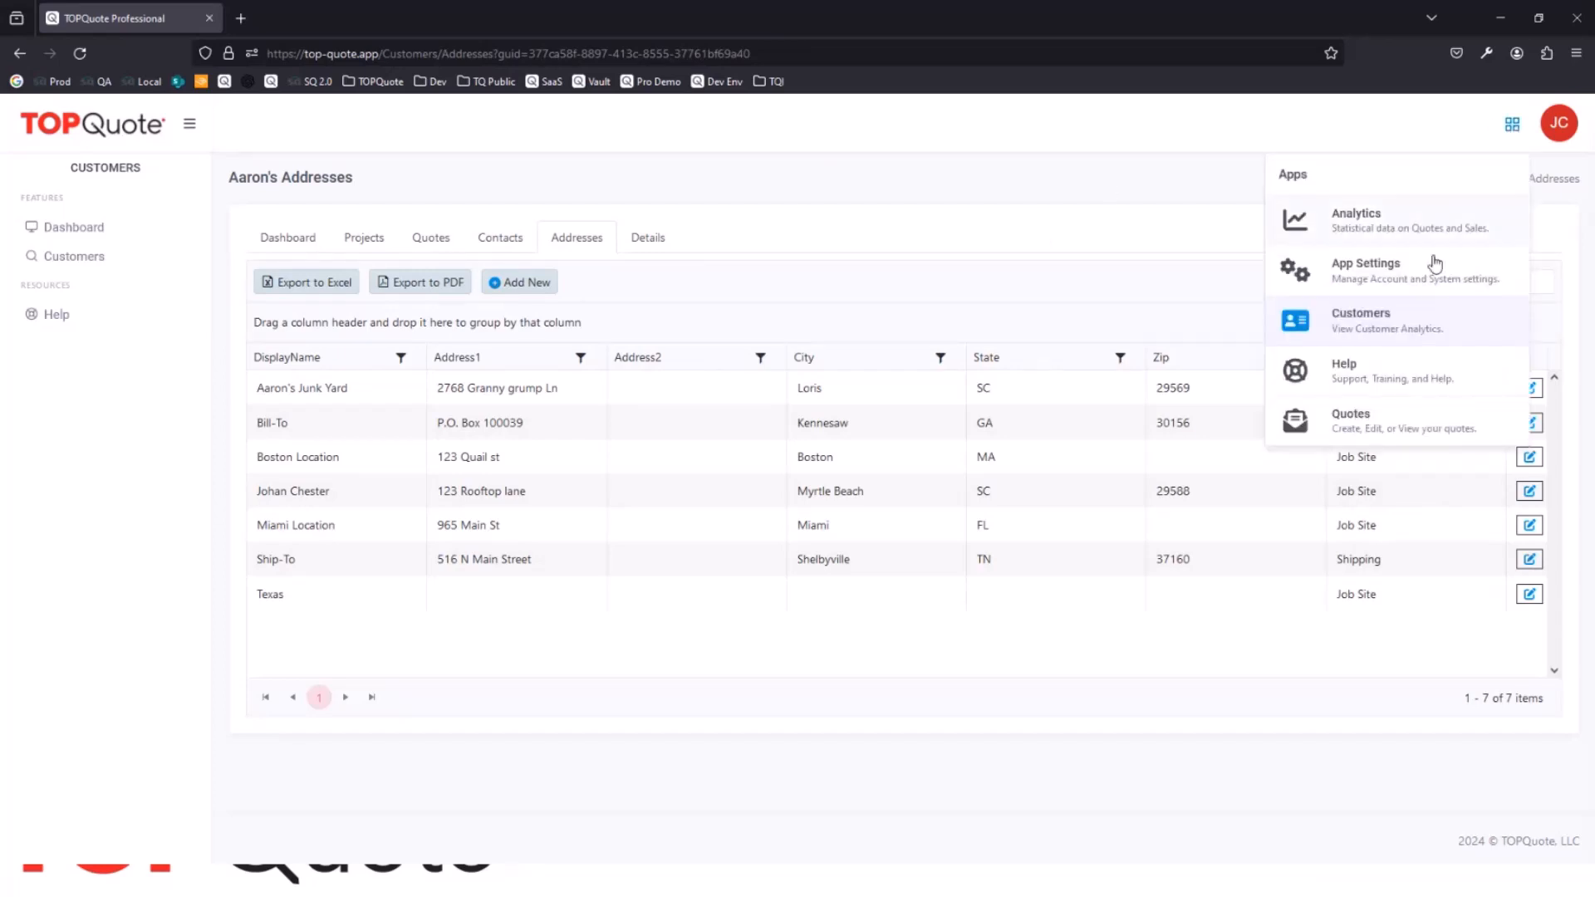
pyautogui.click(1331, 429)
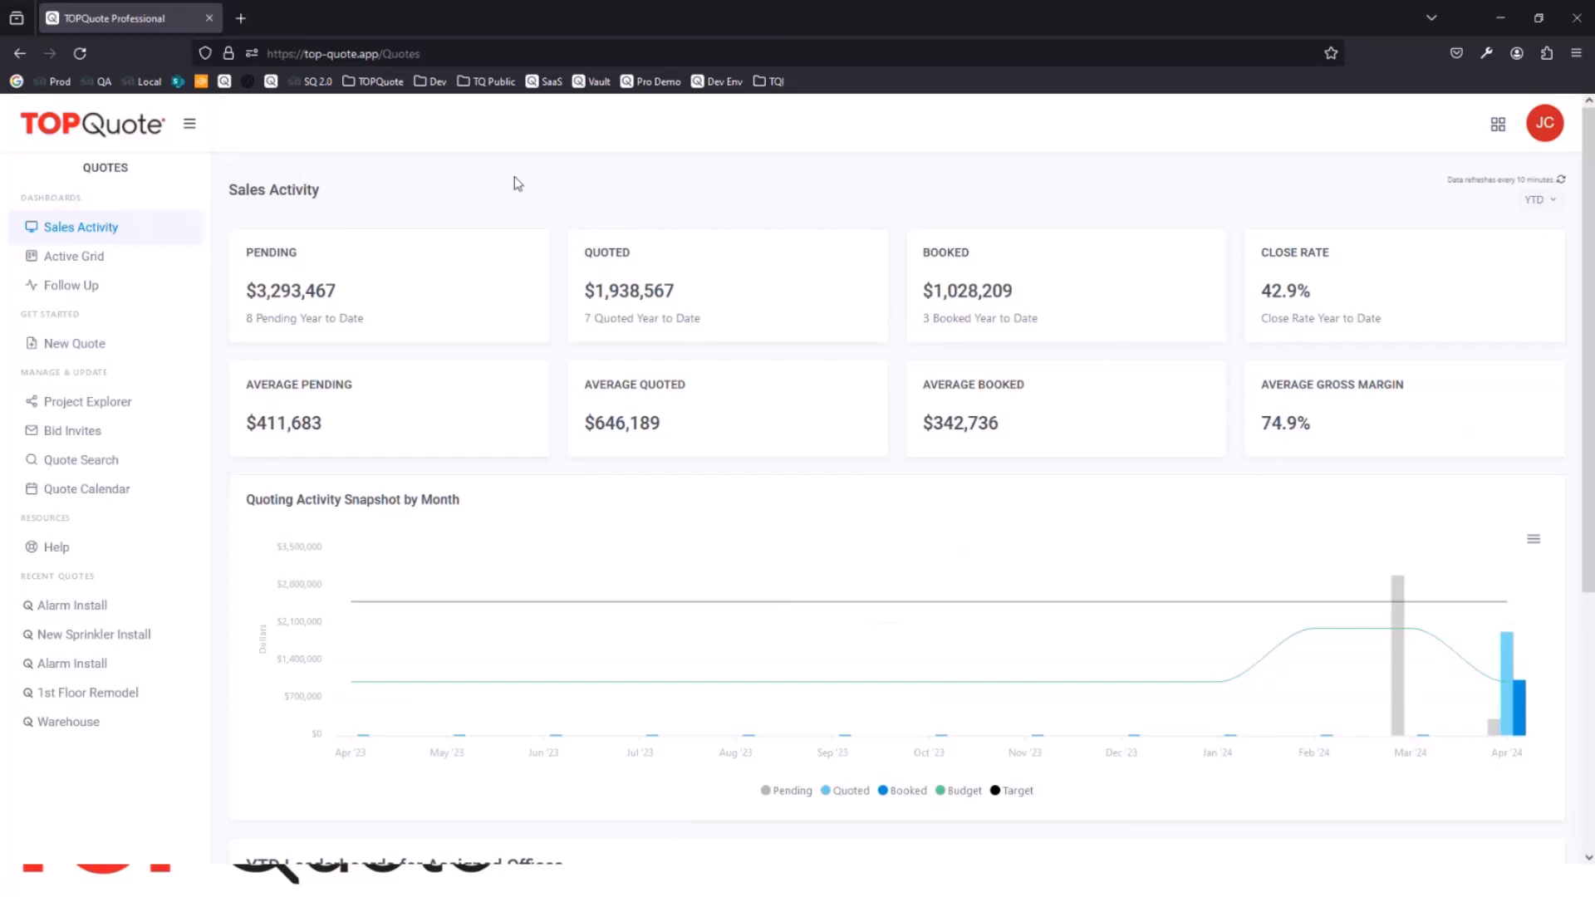
pyautogui.click(93, 264)
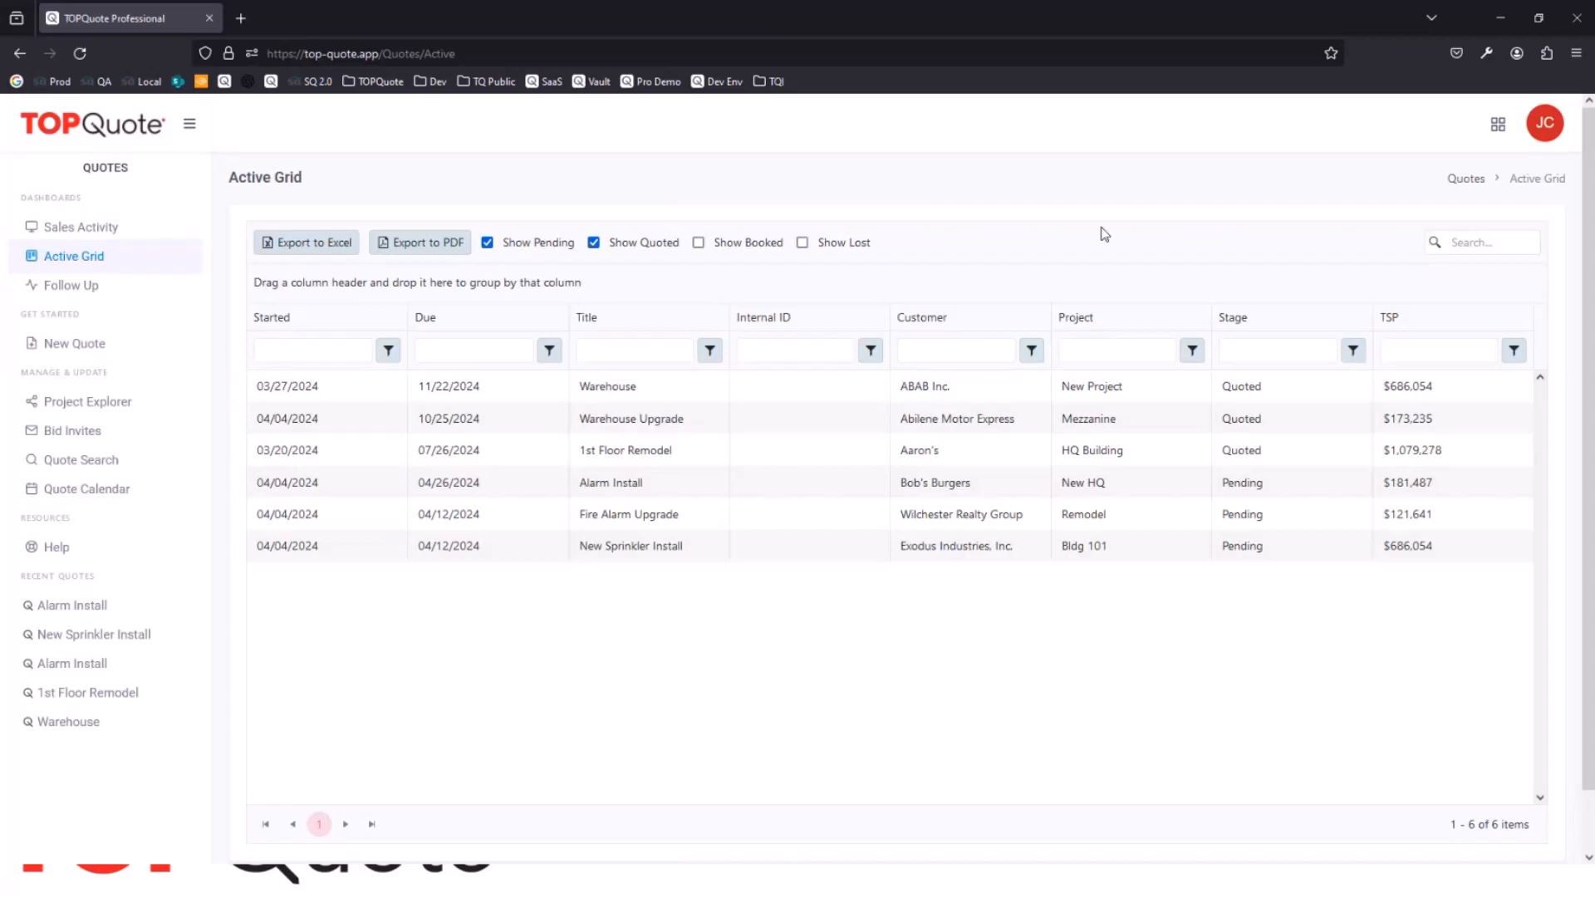
# Step: Check the row options of the Warehouse quote and group the Active Grid by customer
pyautogui.rightClick(627, 387)
pyautogui.press('Escape')
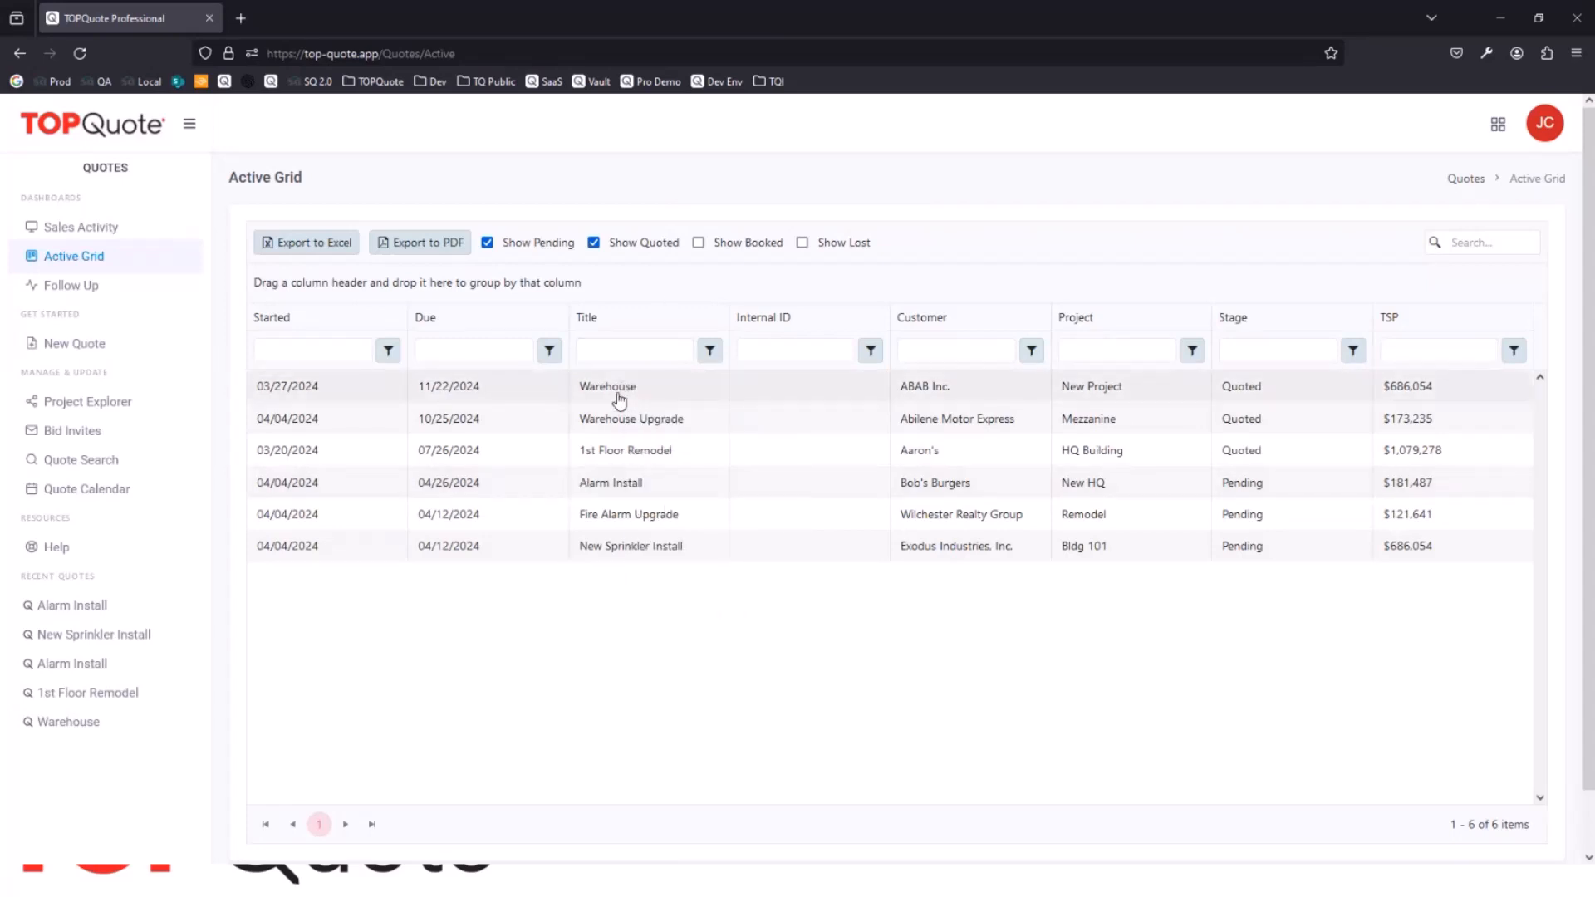
pyautogui.rightClick(619, 387)
pyautogui.click(675, 274)
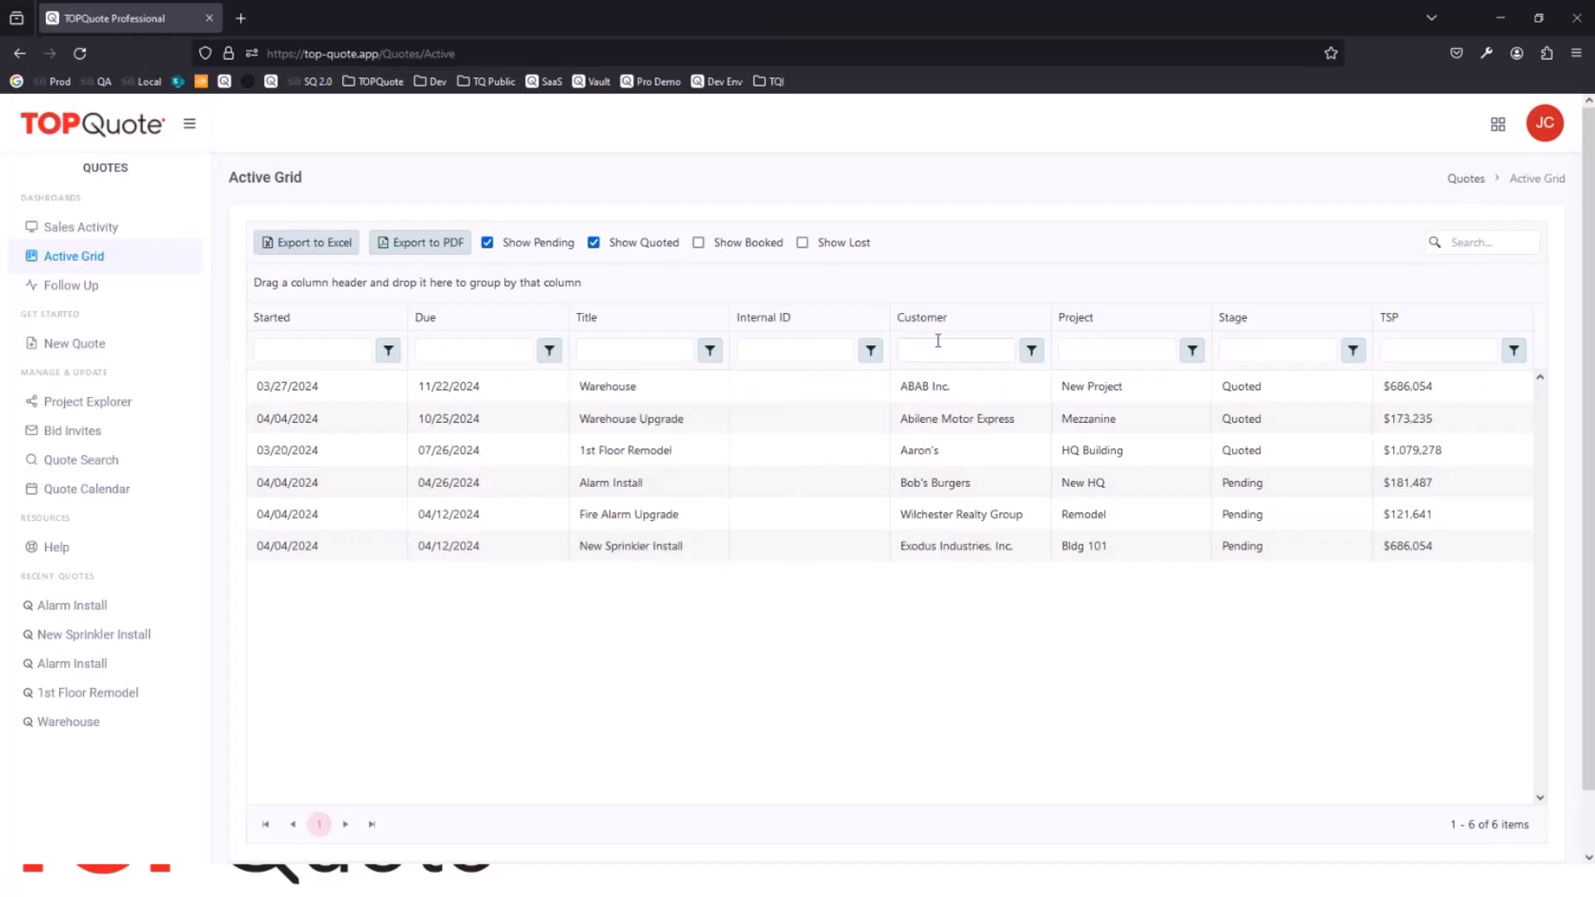
pyautogui.moveTo(953, 324); pyautogui.dragTo(811, 278)
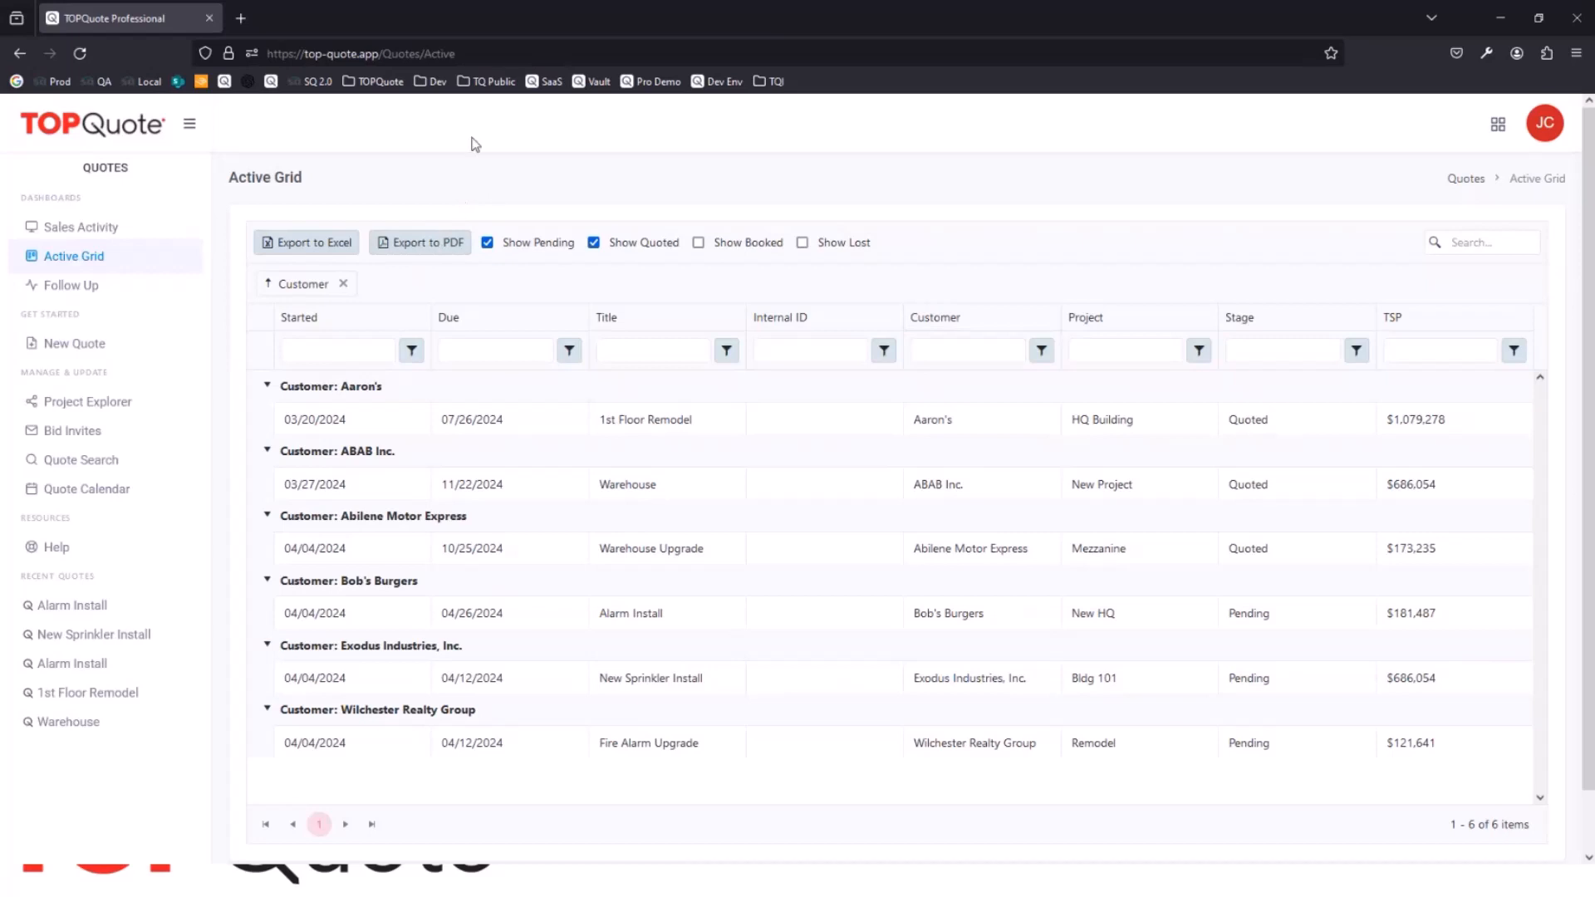
# Step: View the Follow Up grid, and browse the projects of ABAB Inc. and Aaron's in the Project Explorer
pyautogui.click(90, 289)
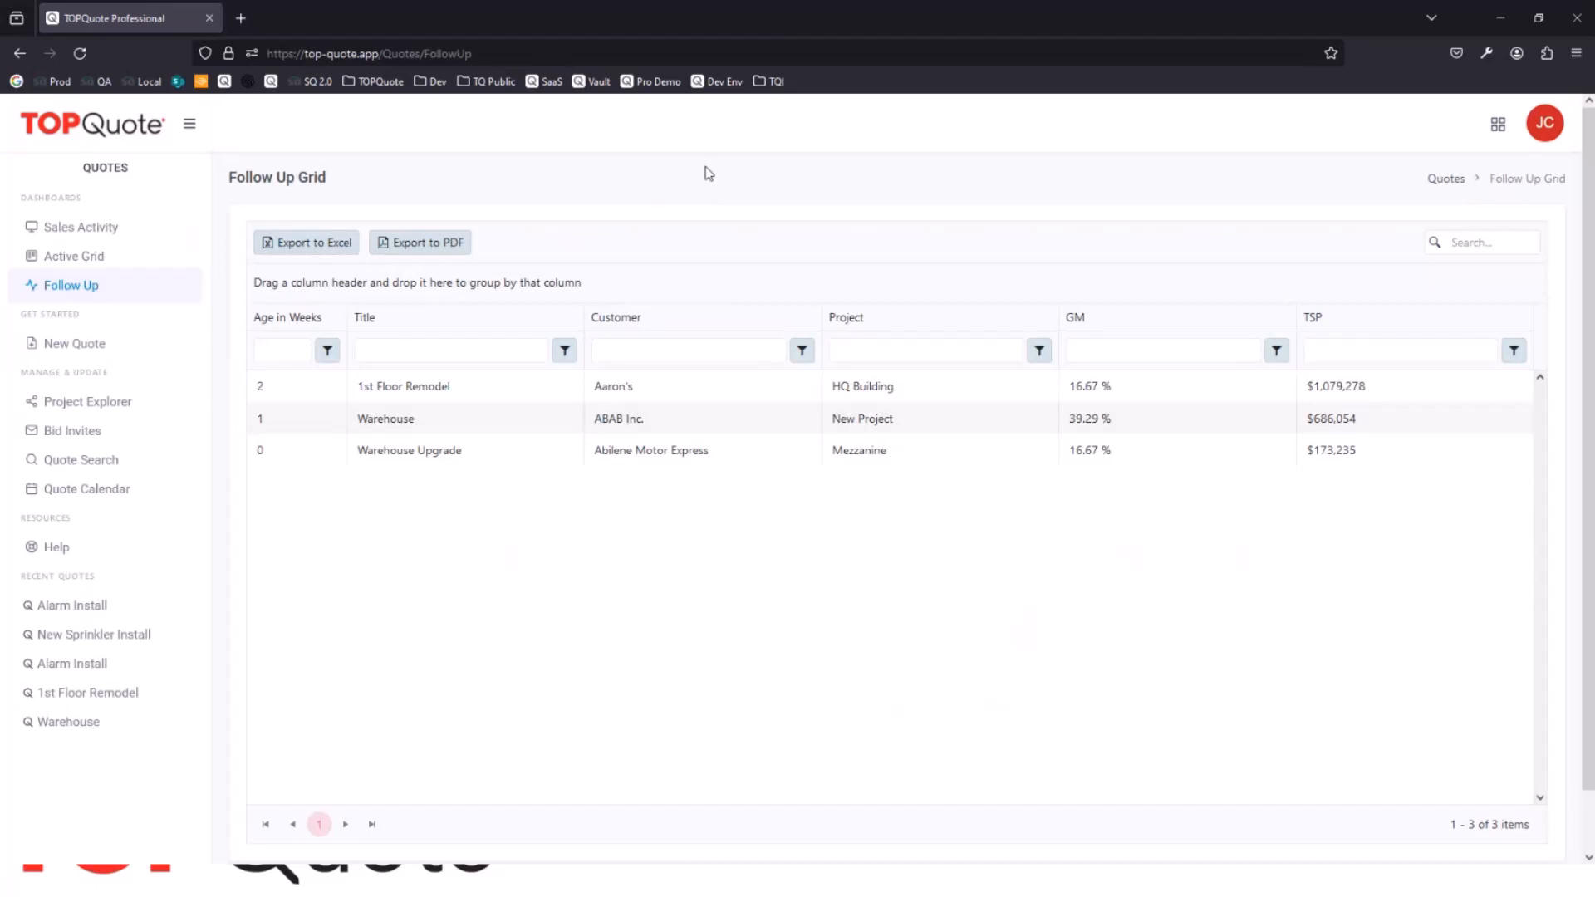
pyautogui.click(113, 406)
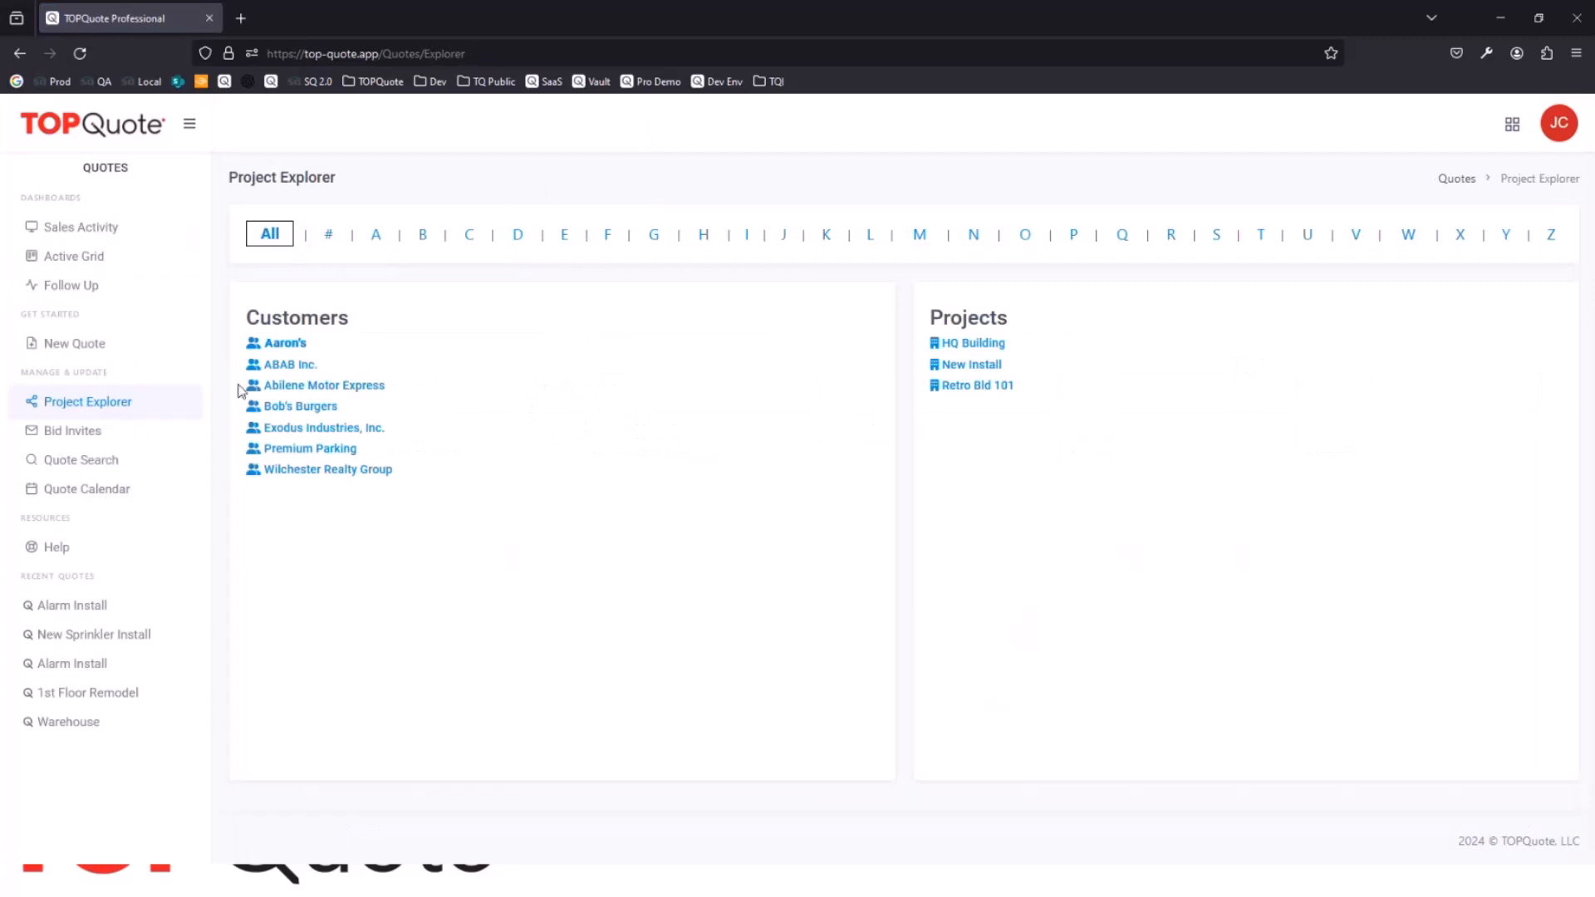
pyautogui.click(287, 365)
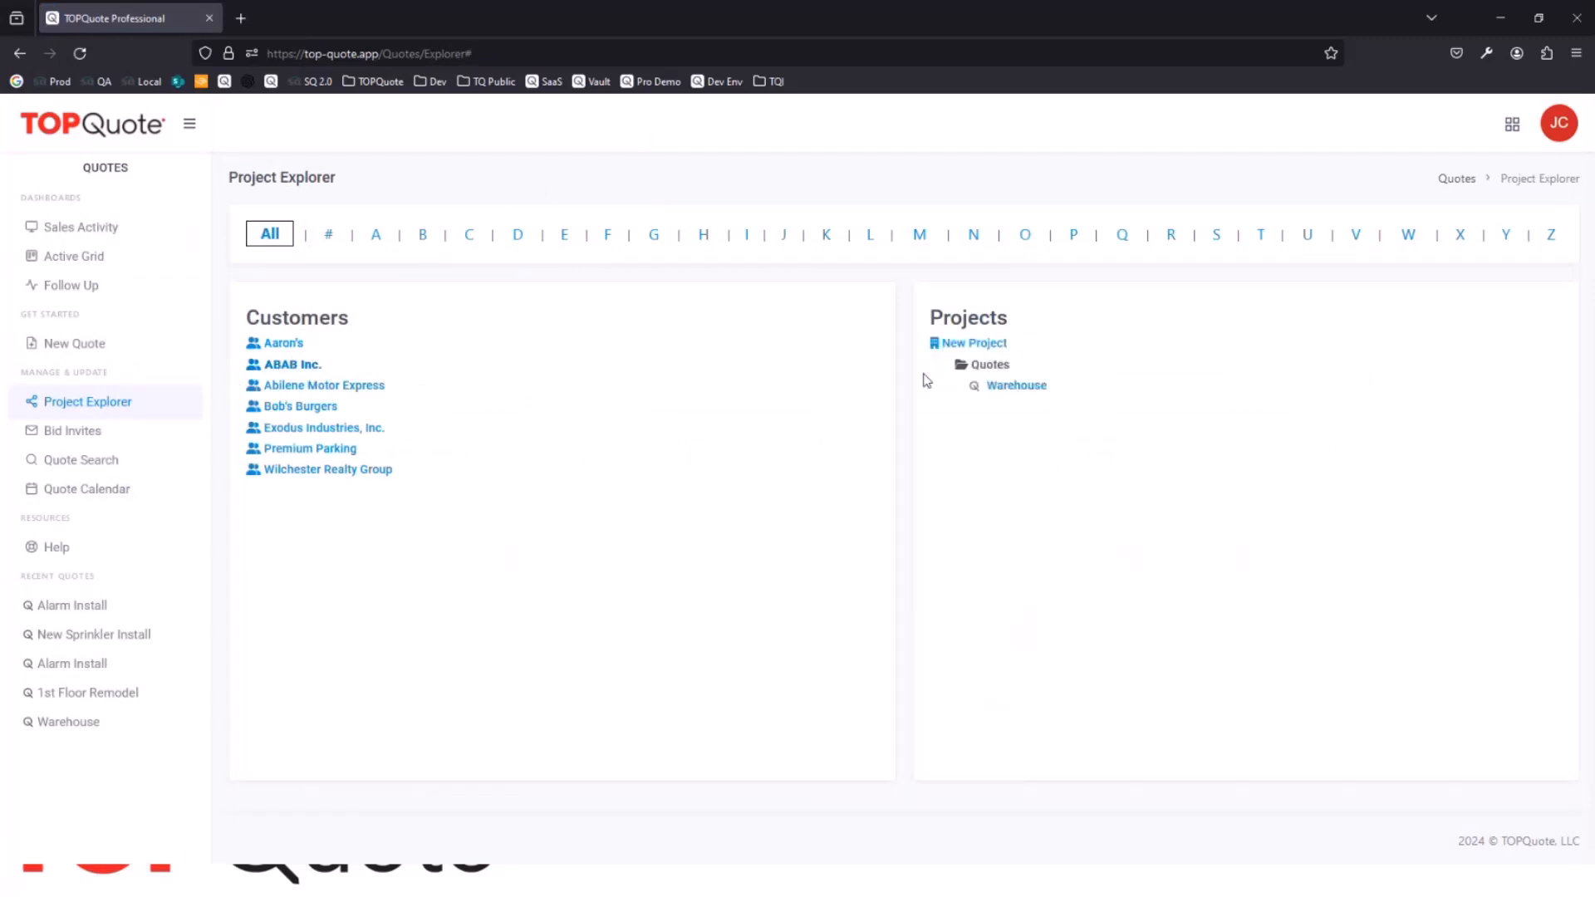
pyautogui.click(279, 343)
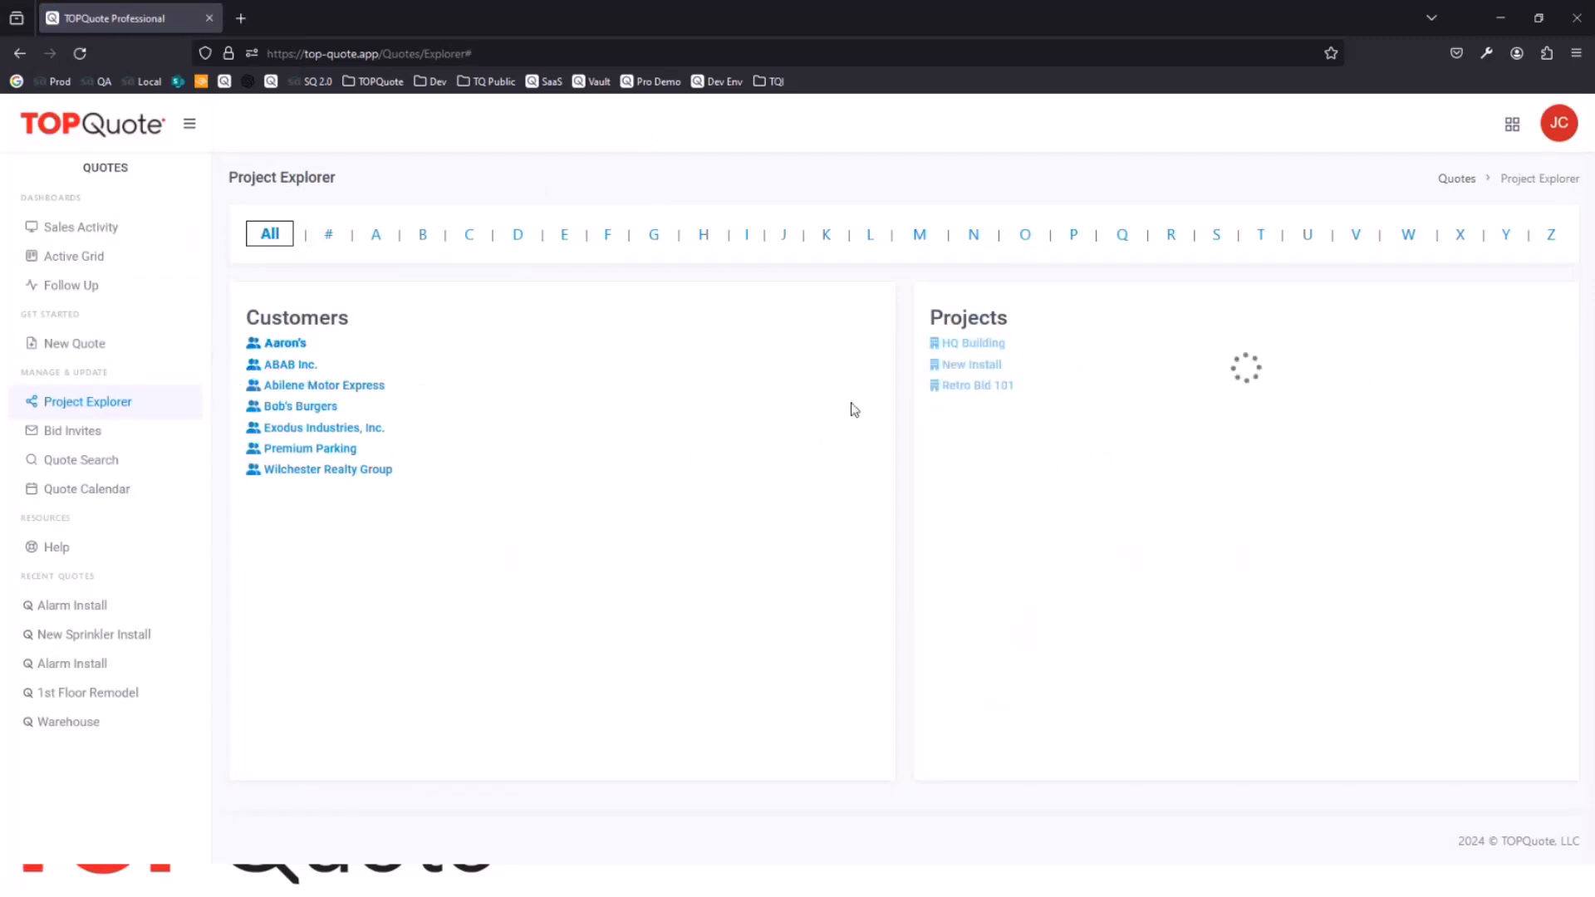
pyautogui.click(972, 365)
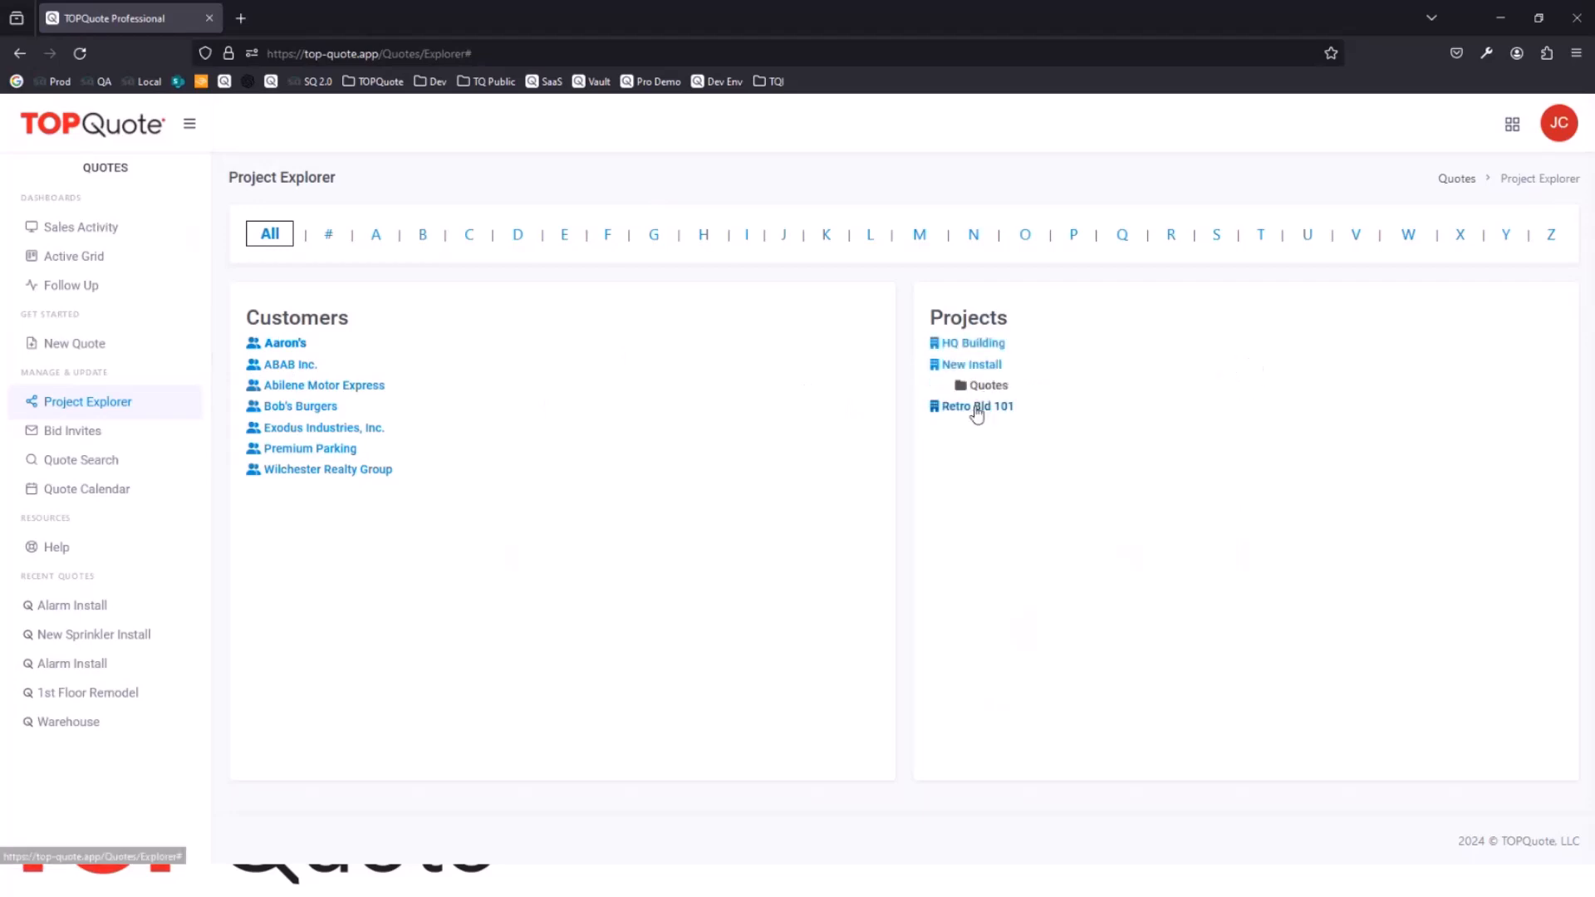
pyautogui.click(980, 406)
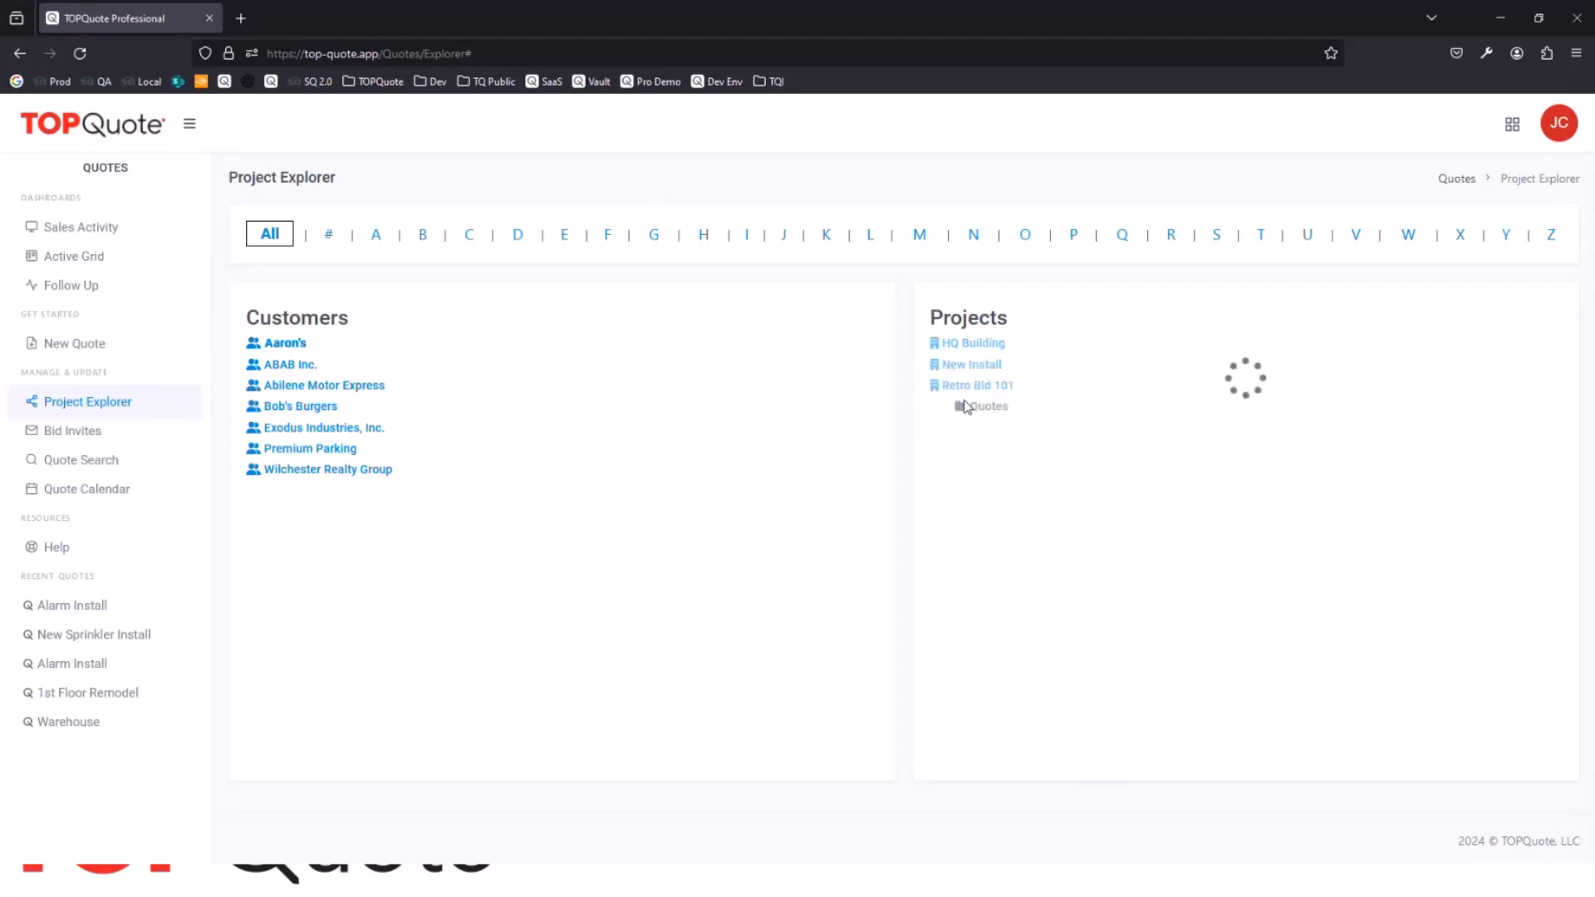
# Step: Preview the "FW: Replace Fan Coil Units" bid invite, read through its invitation to bid and close the preview
pyautogui.click(88, 434)
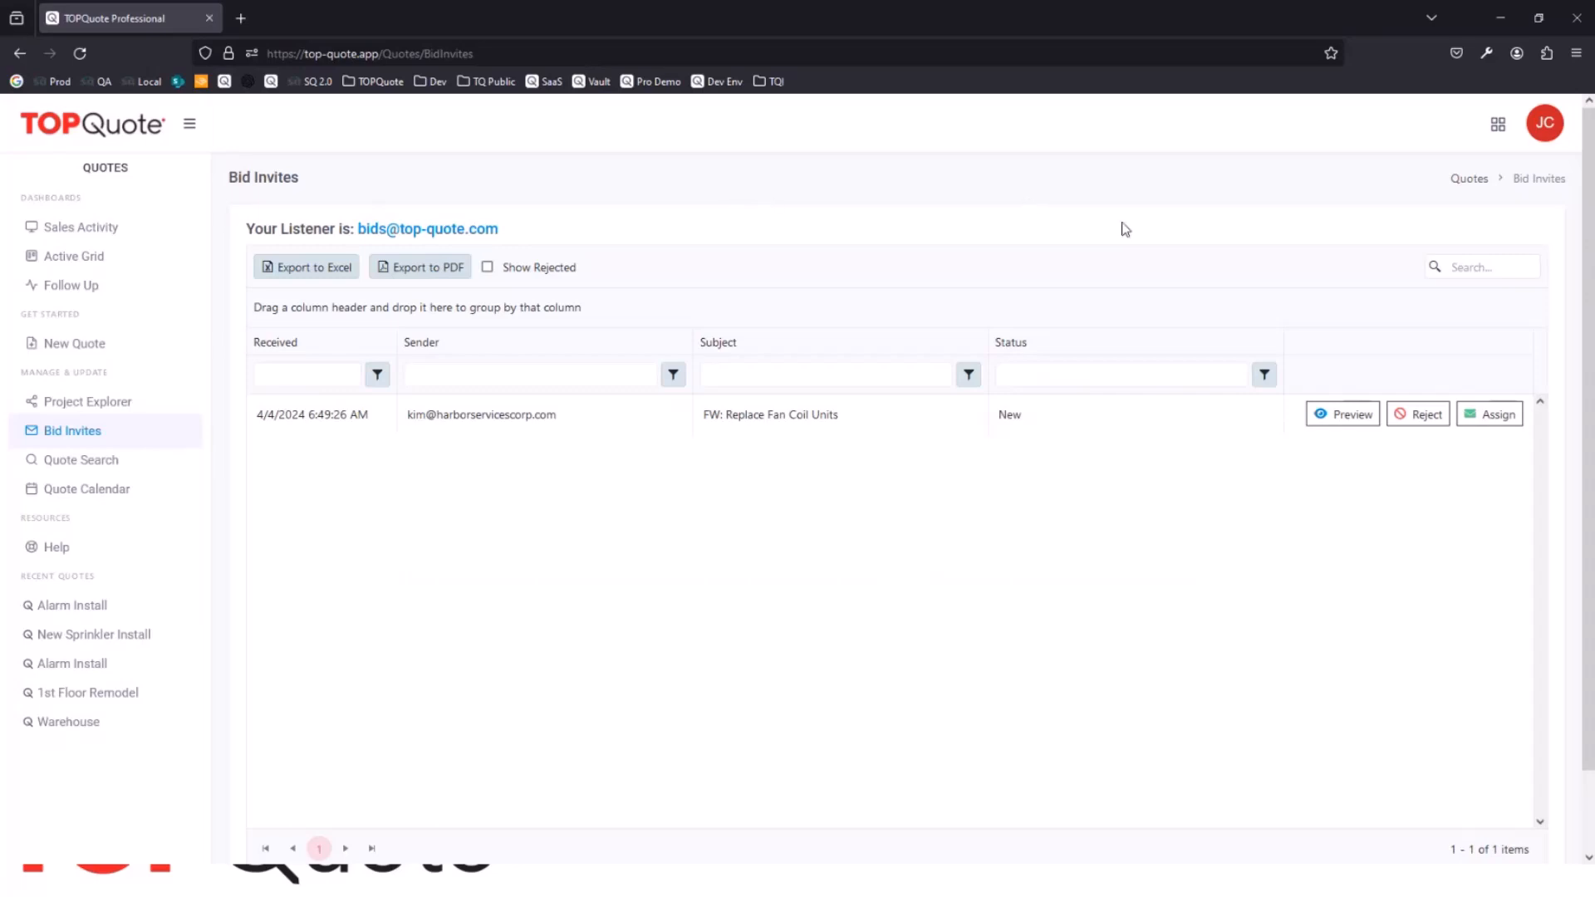
pyautogui.click(1350, 414)
pyautogui.scroll(-10, 972, 352)
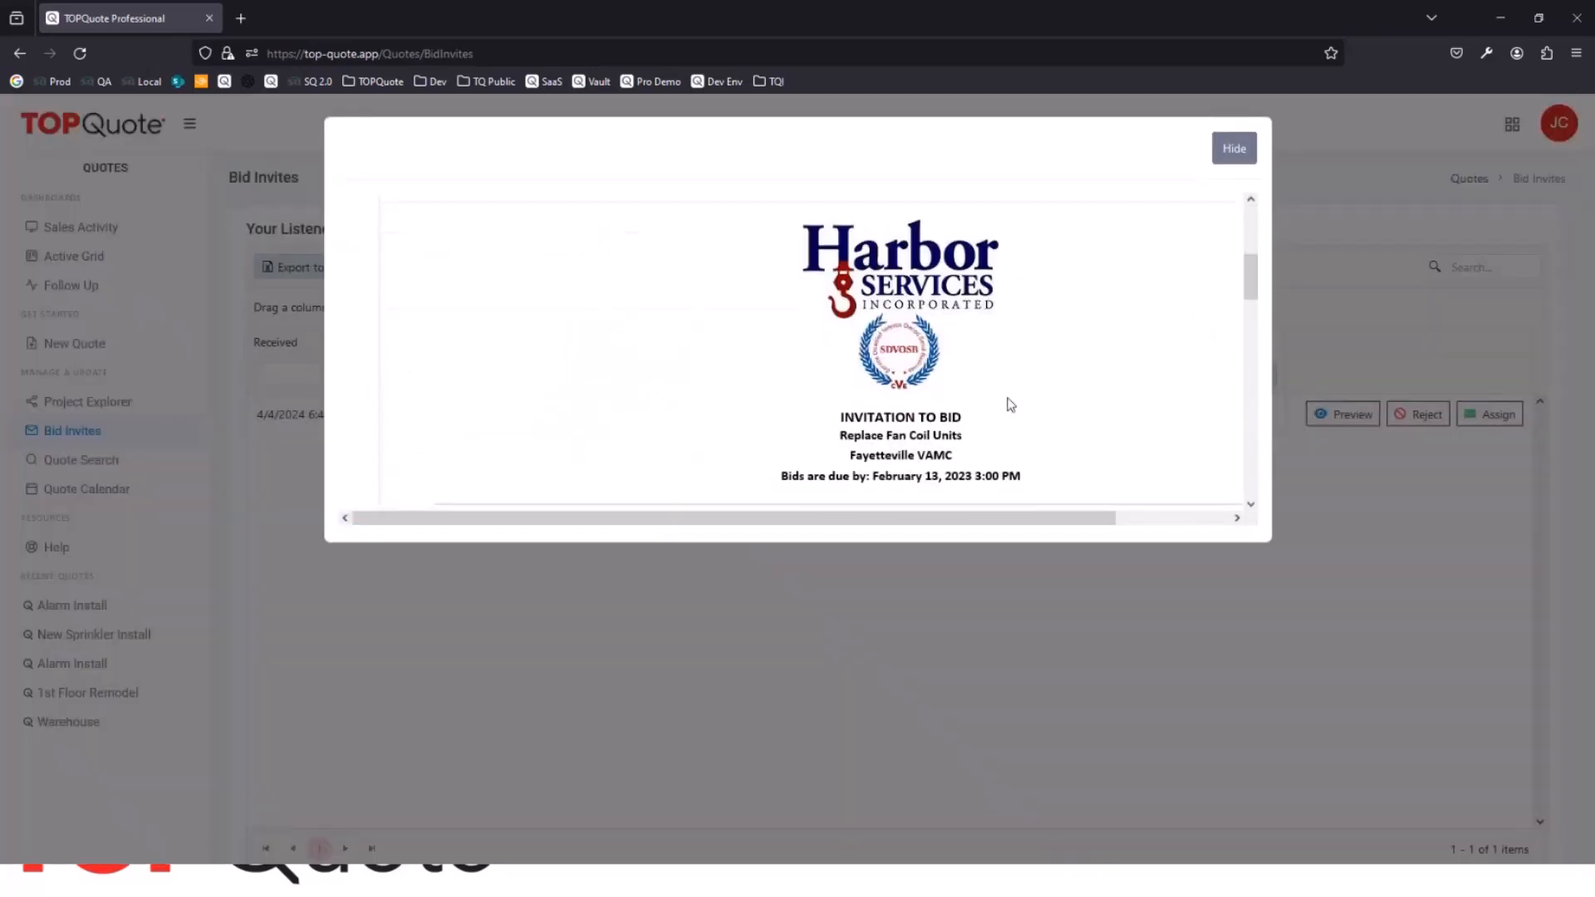
pyautogui.scroll(-2, 1015, 446)
pyautogui.scroll(-2, 1038, 449)
pyautogui.scroll(4, 1039, 450)
pyautogui.click(1238, 158)
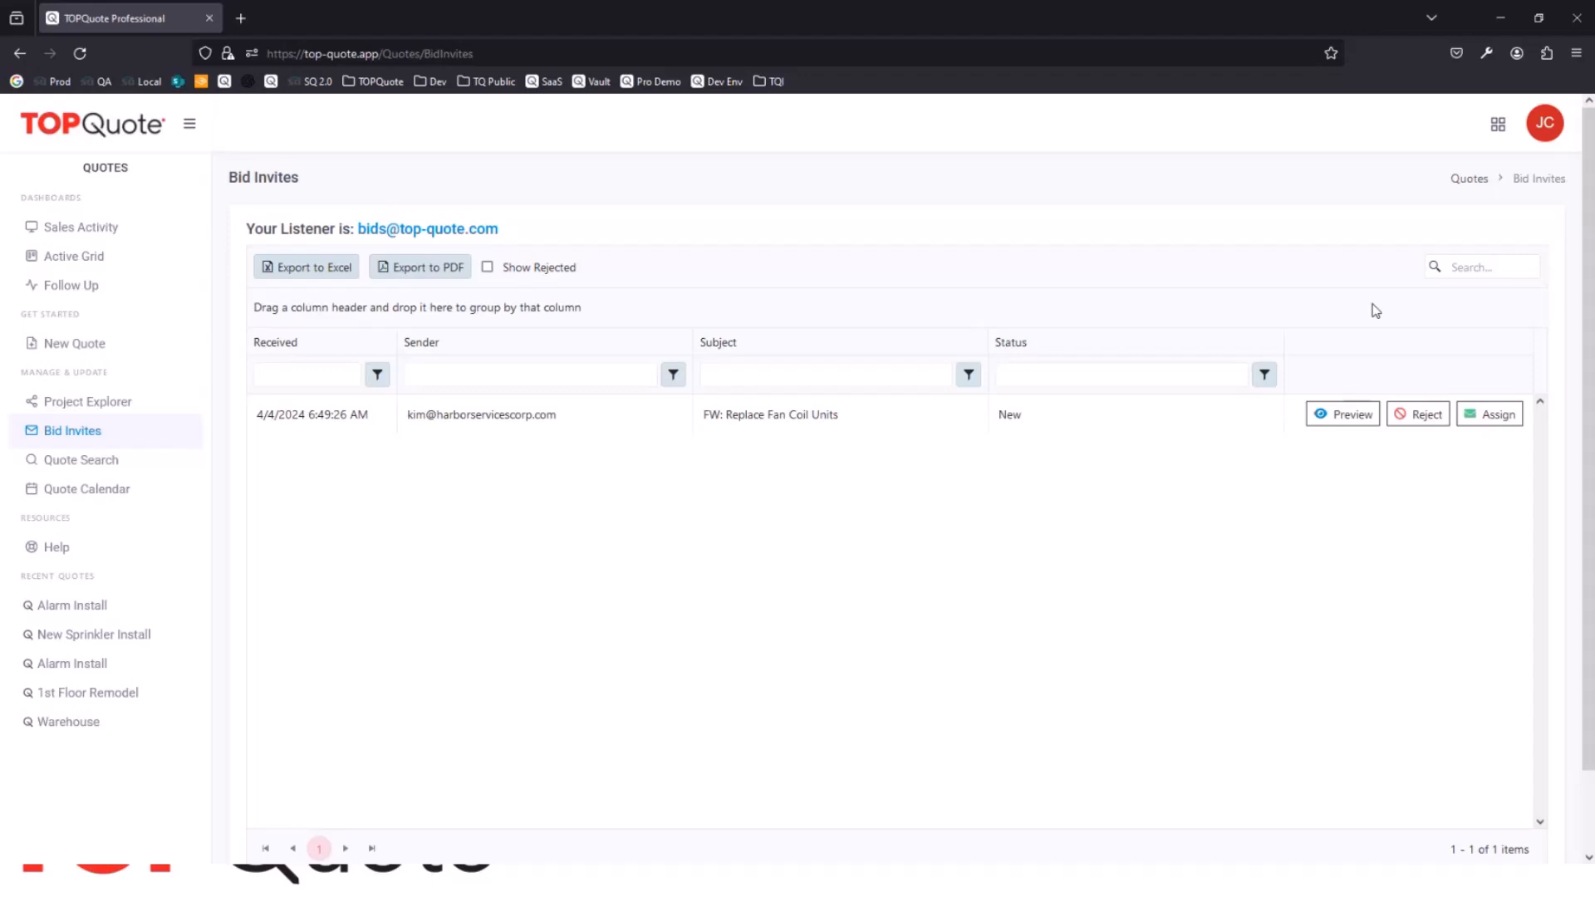
# Step: View the Quote Search page and the Quote Calendar's upcoming bid and project dates
pyautogui.click(106, 472)
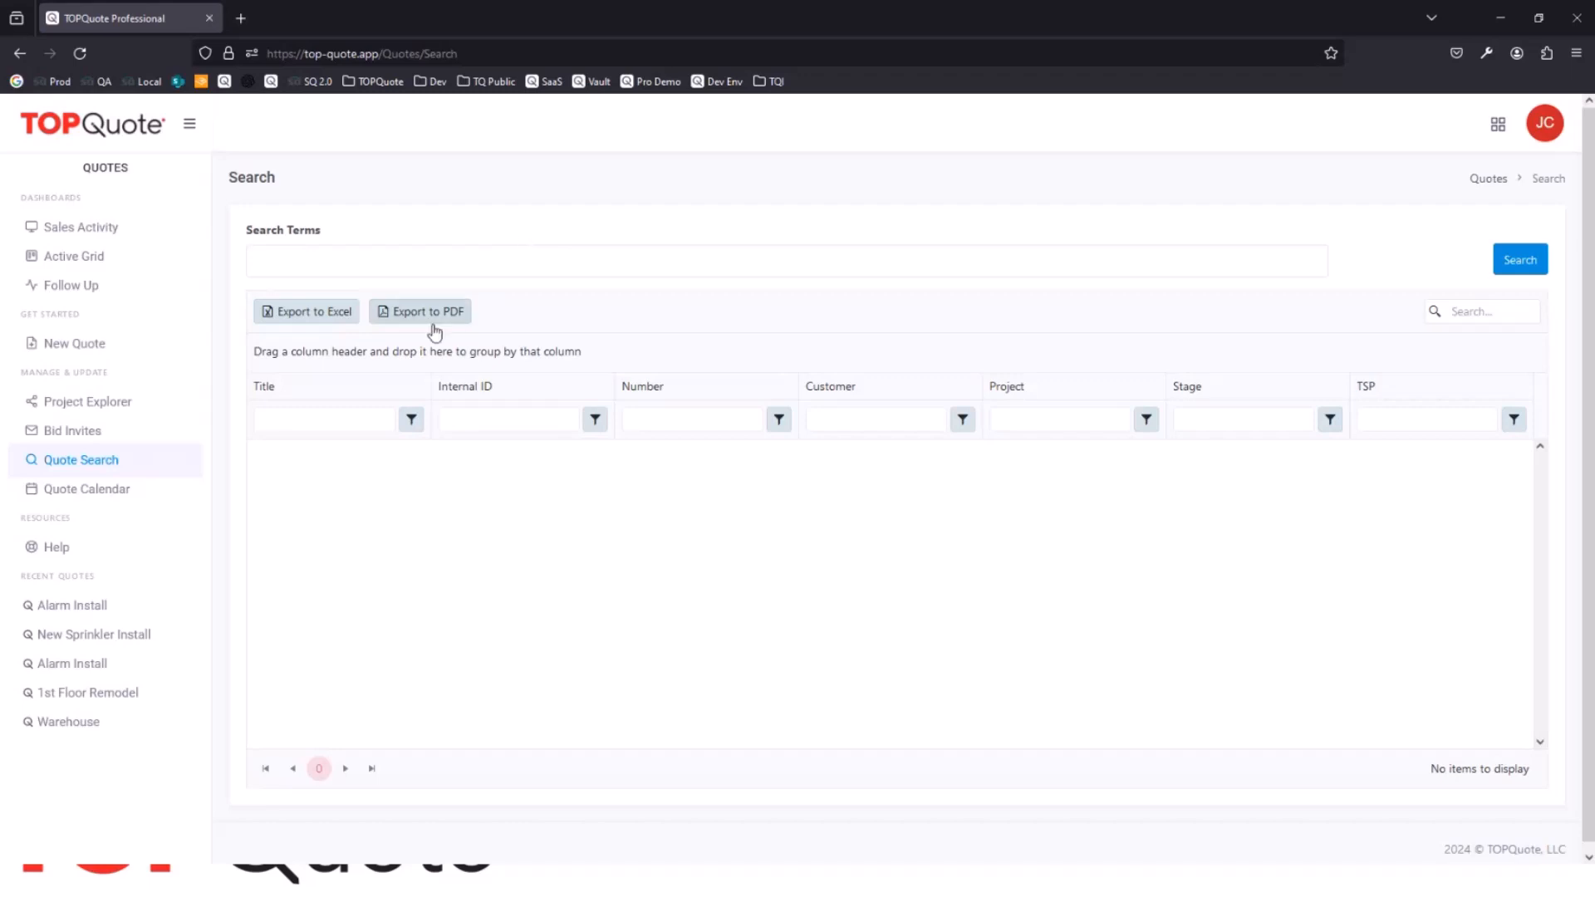
pyautogui.click(108, 499)
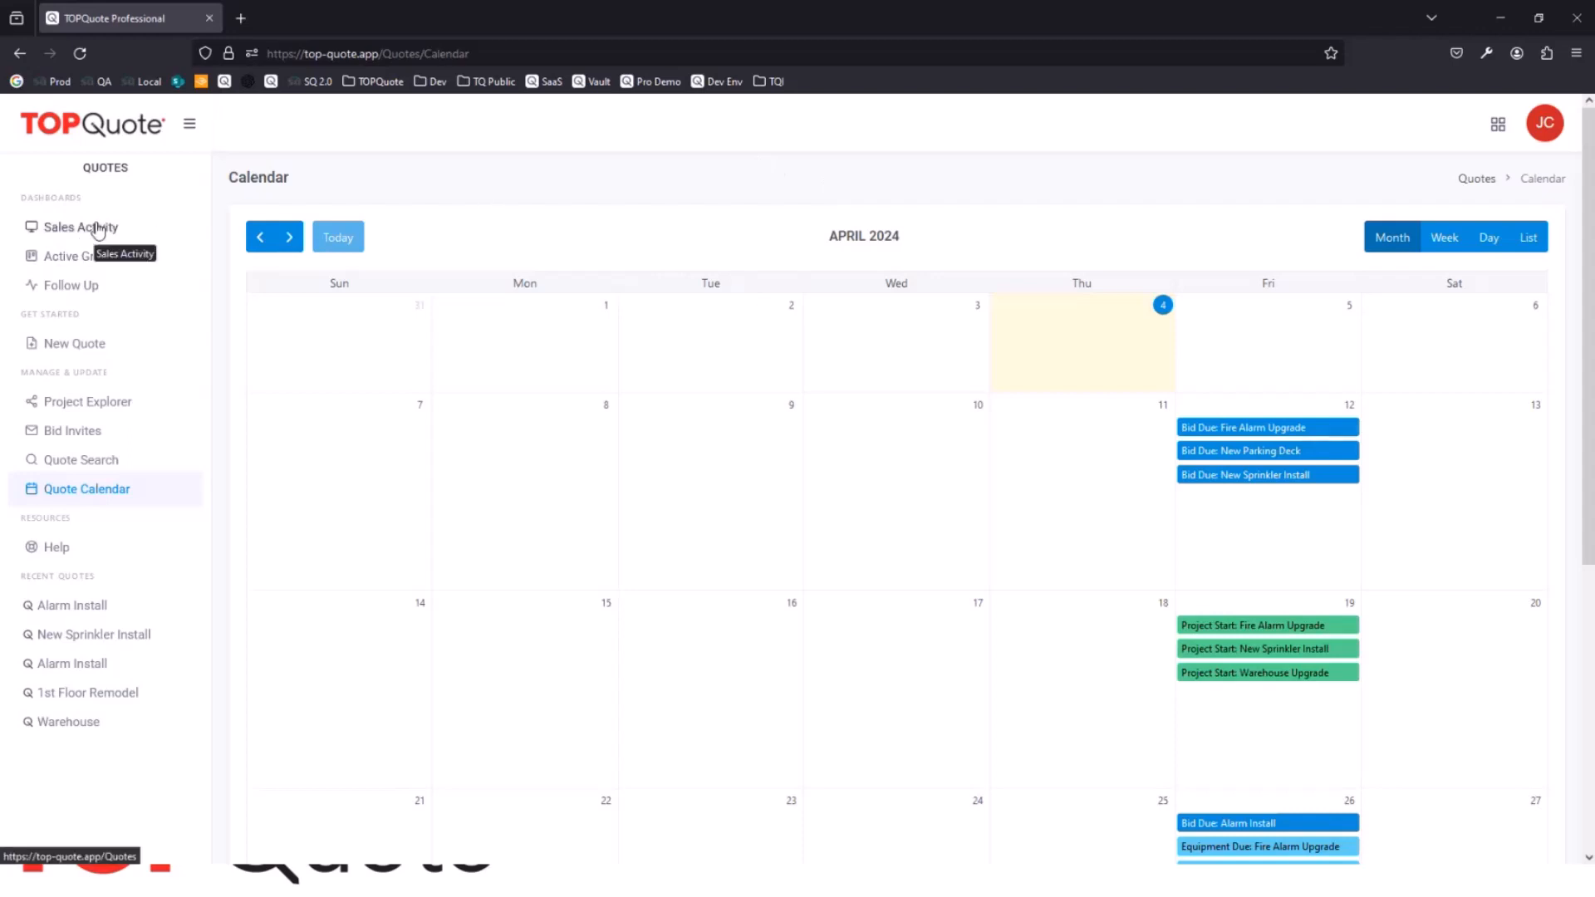
# Step: Start a new quote for the Low Voltage subsystem using the TOPSheet quote form
pyautogui.click(55, 348)
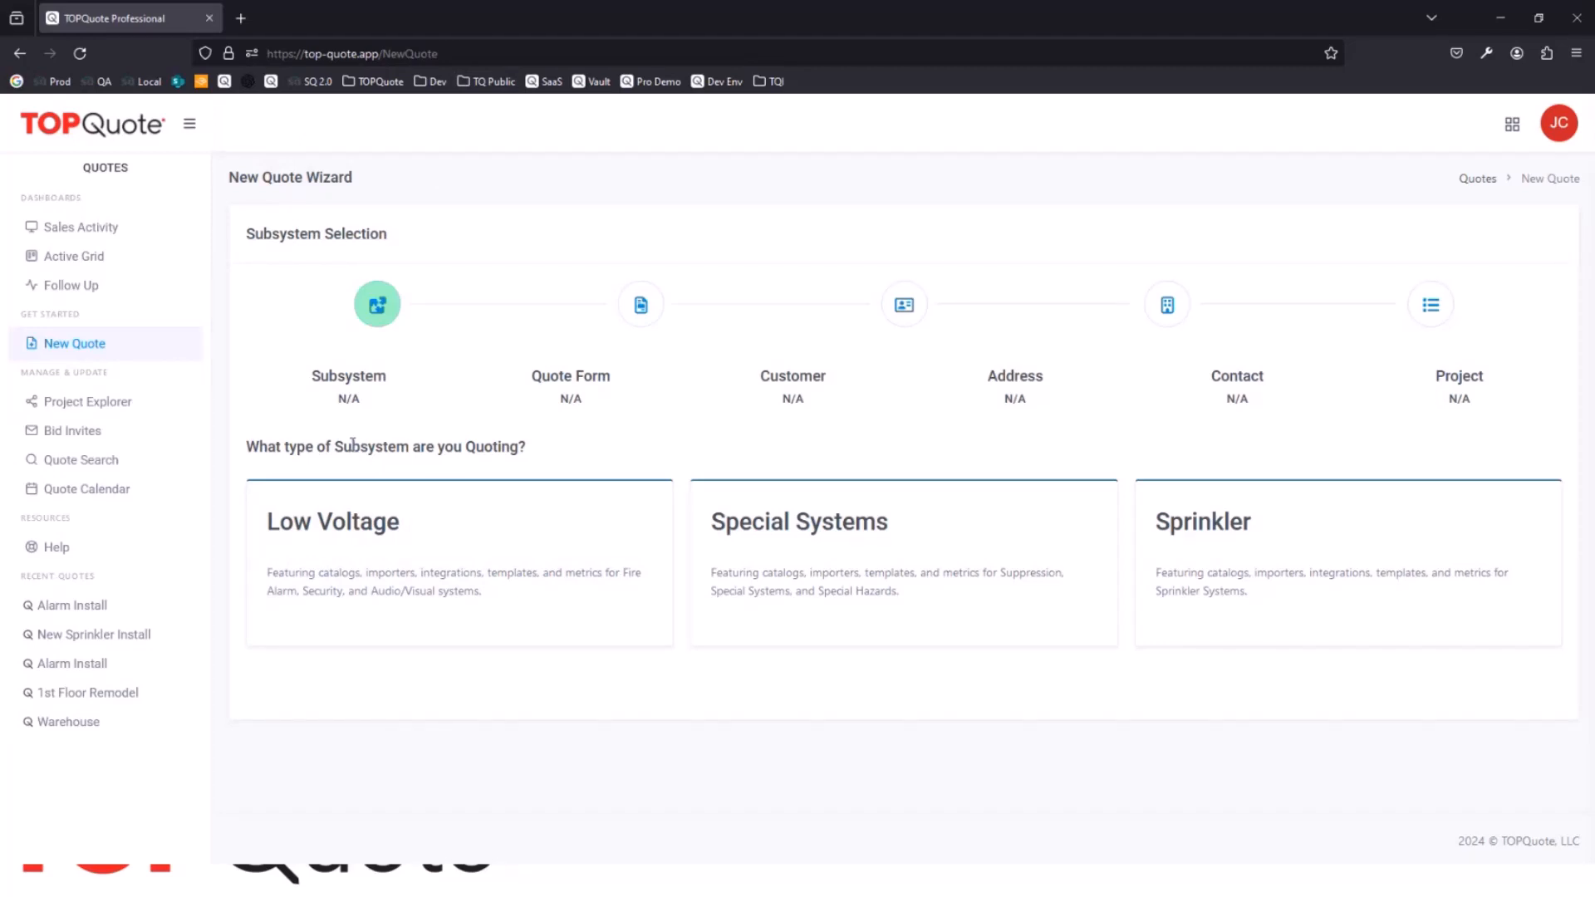
pyautogui.click(451, 540)
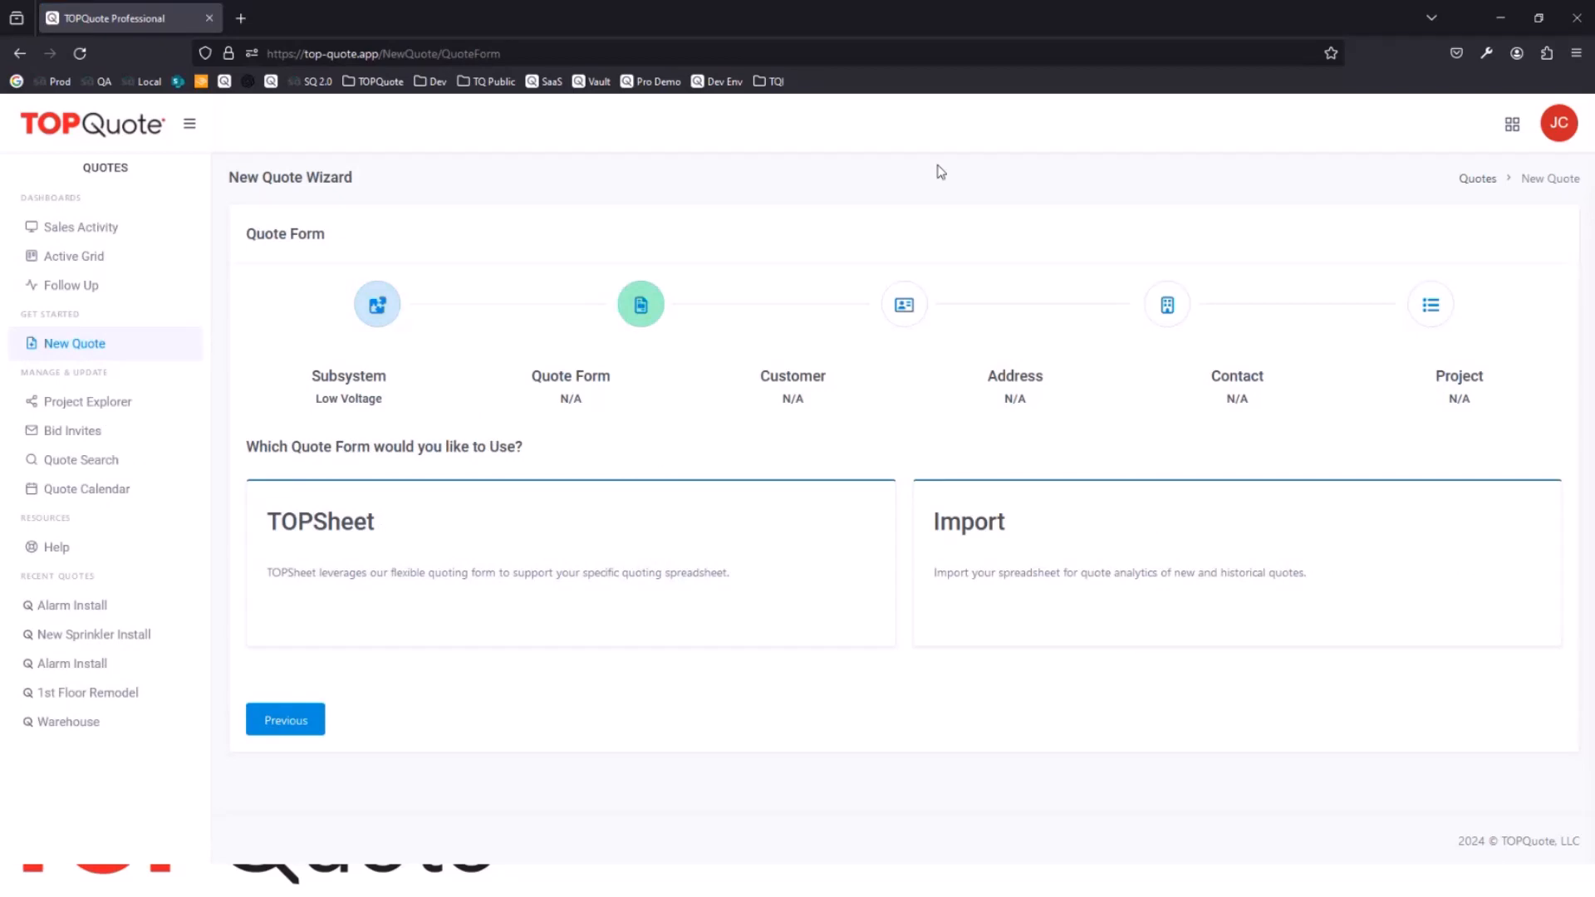
pyautogui.click(407, 583)
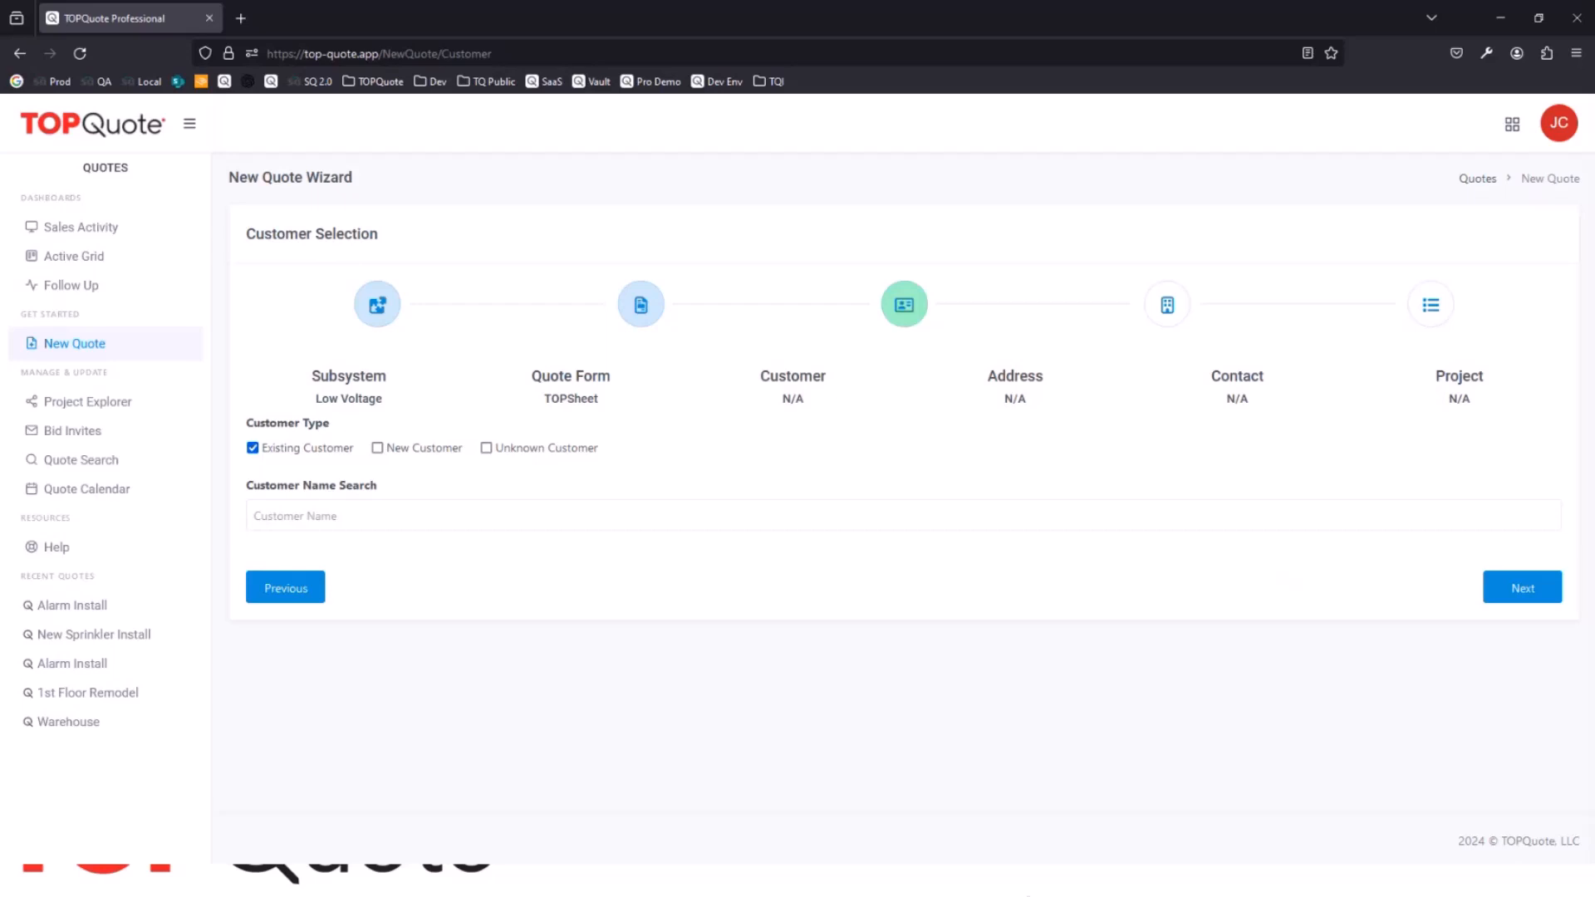
# Step: Choose existing customer Bob's Burgers with the HQ Building address and the PM contact, and continue to project selection
pyautogui.click(361, 518)
pyautogui.write('bo')
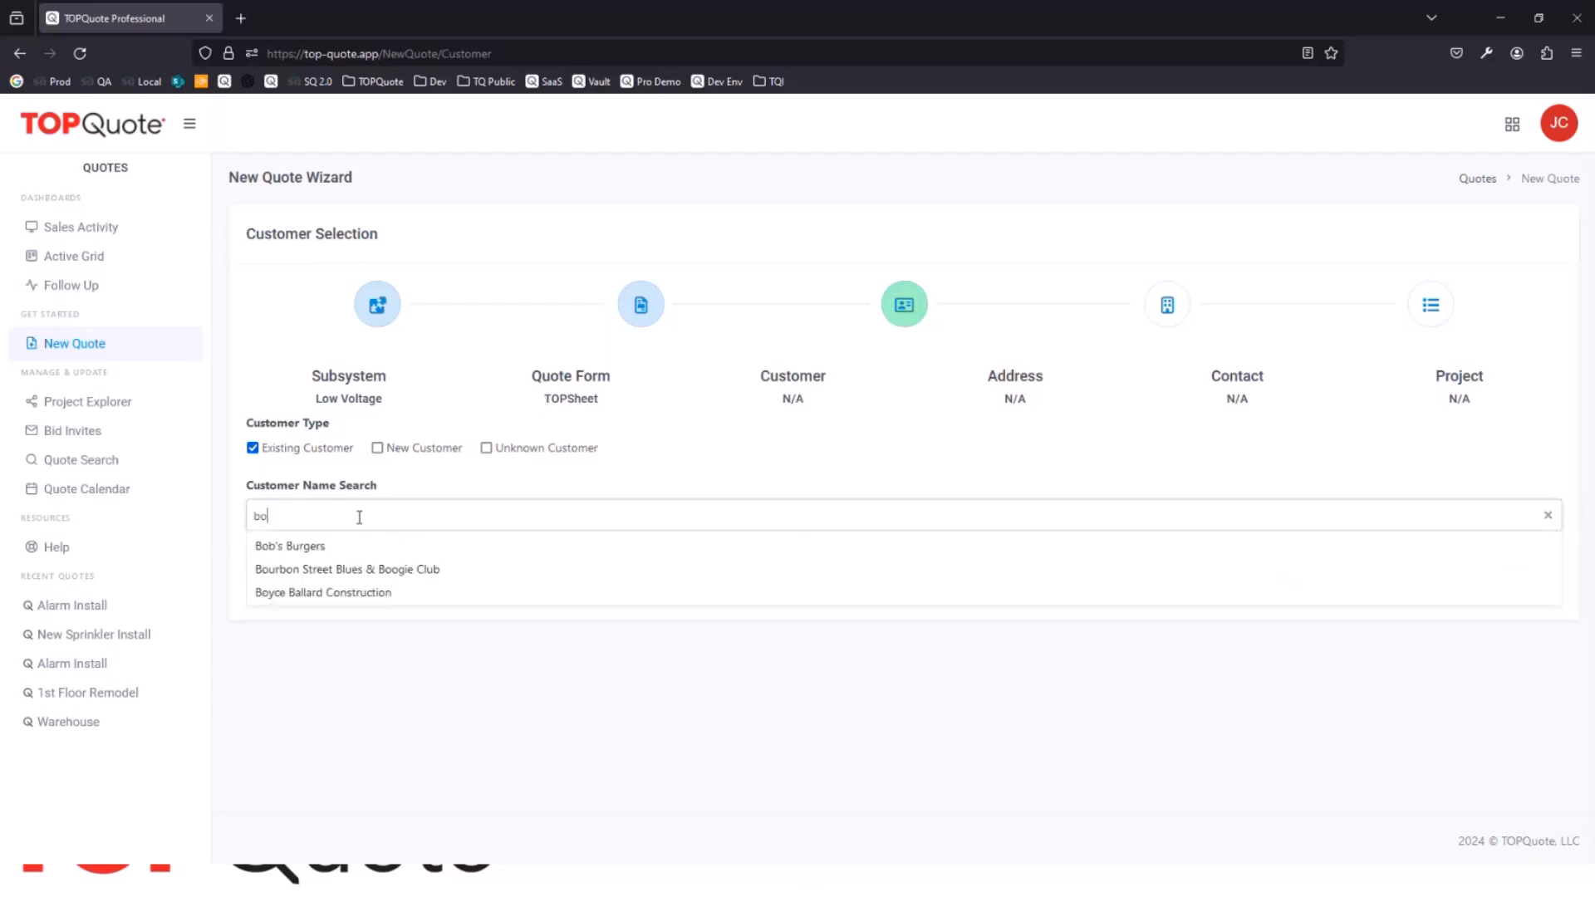
pyautogui.click(345, 548)
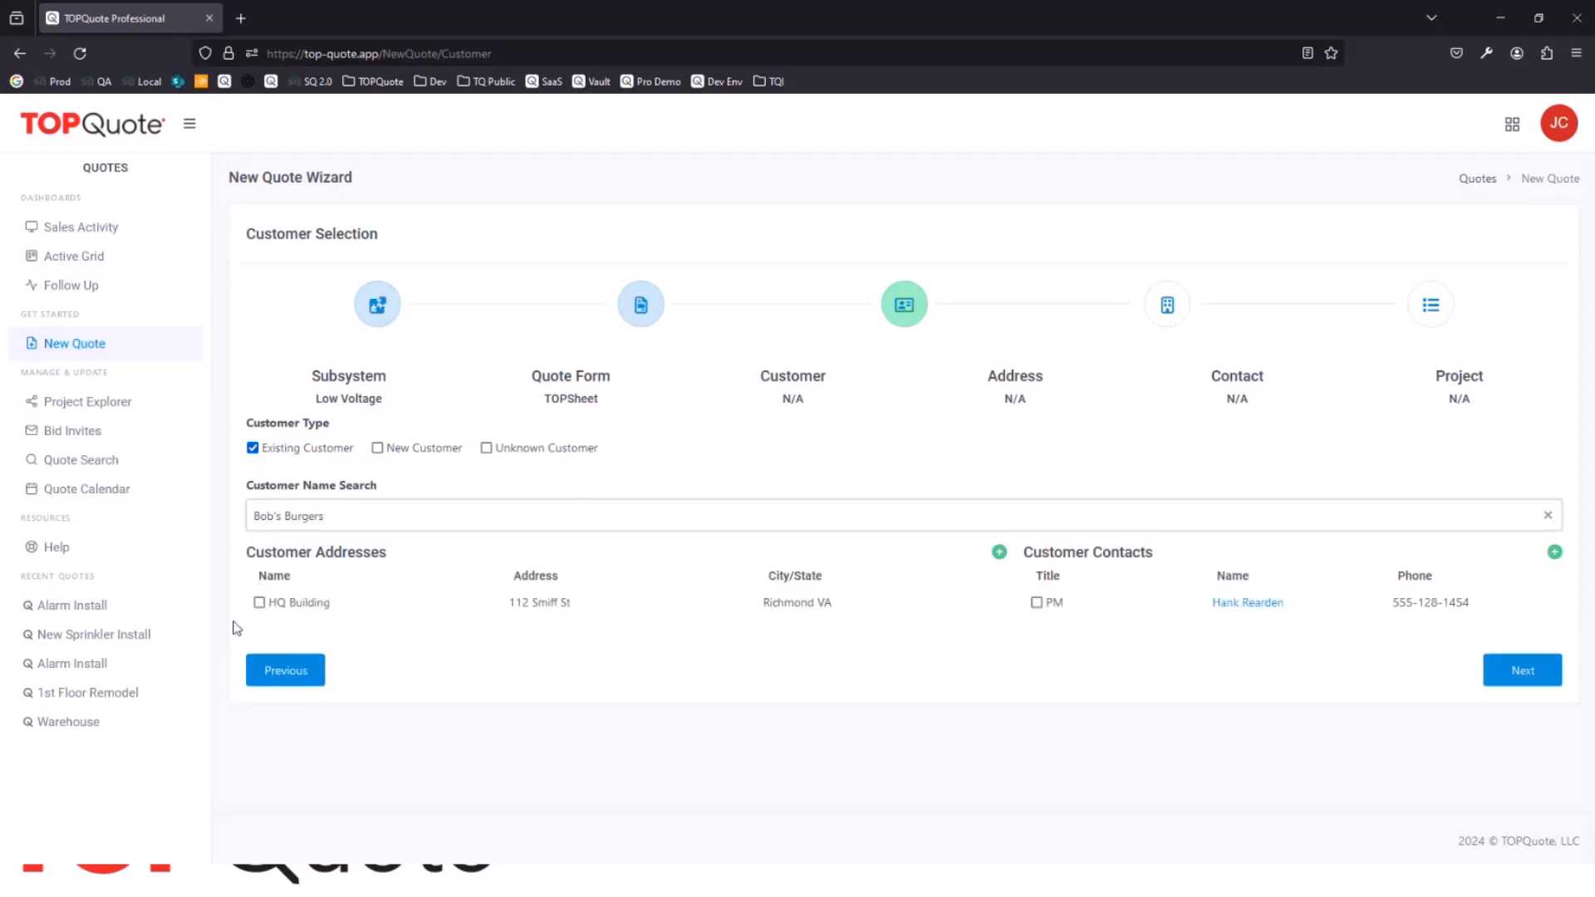
pyautogui.click(259, 604)
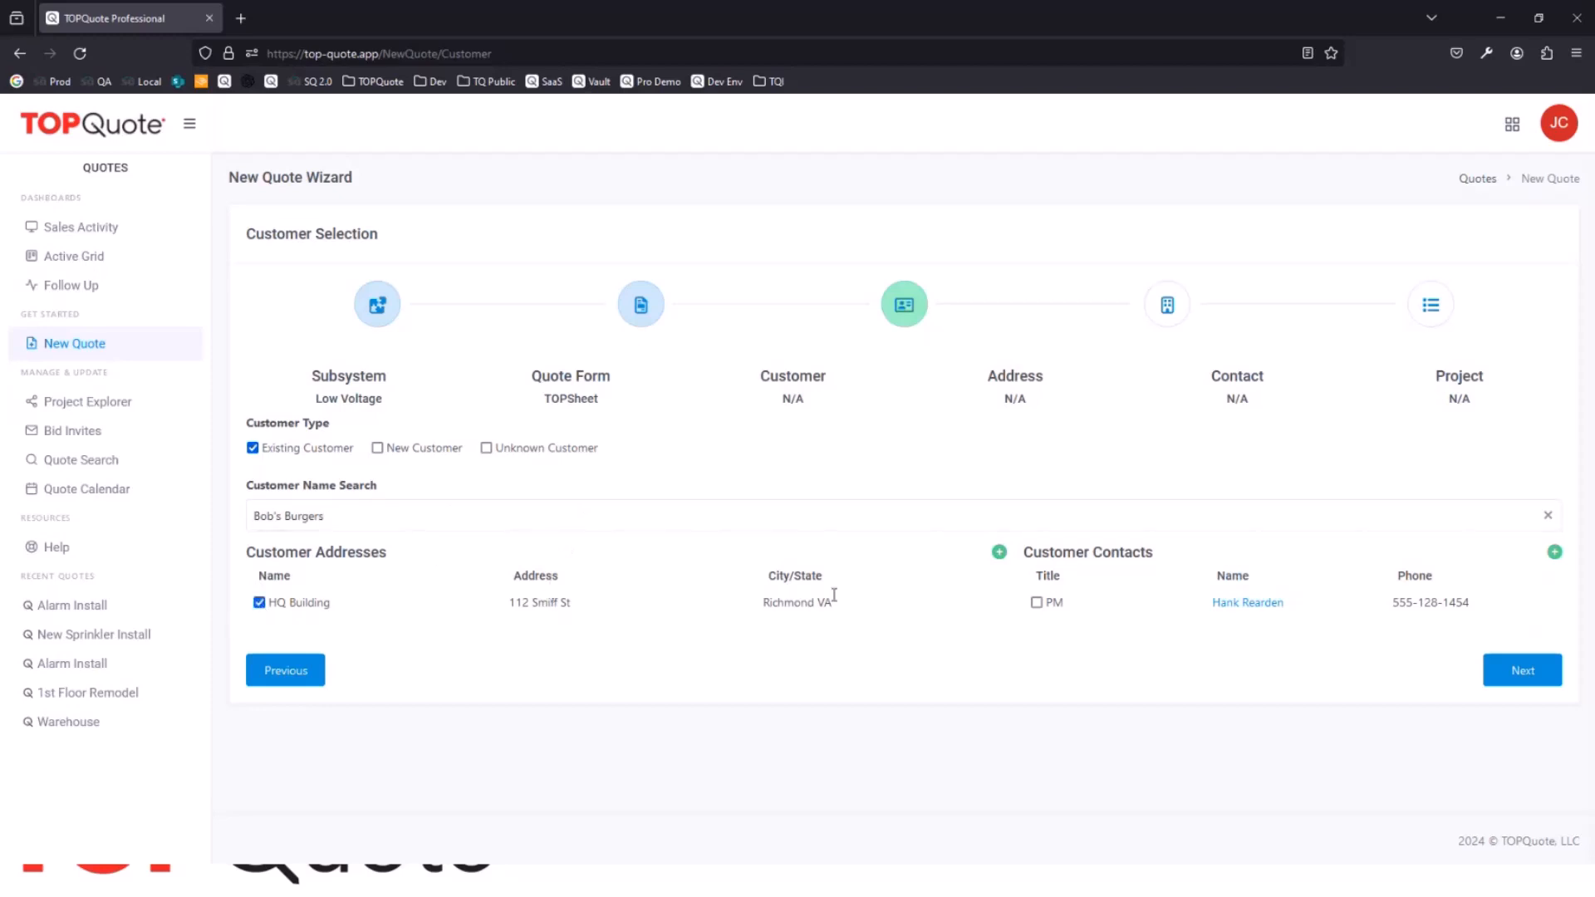
pyautogui.click(1037, 603)
pyautogui.click(1526, 683)
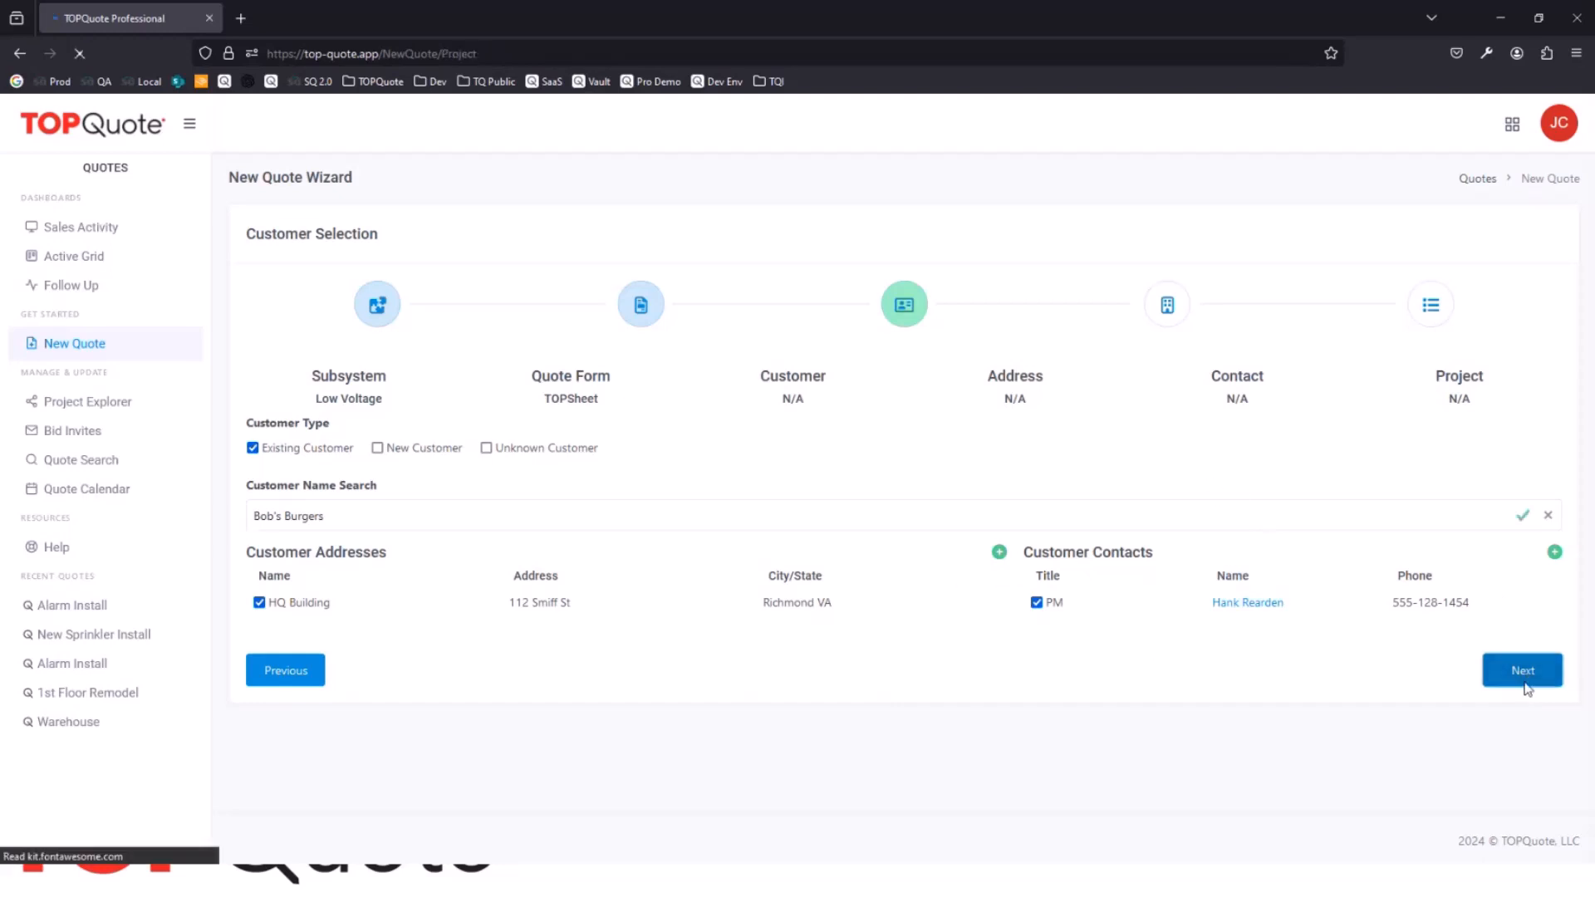
# Step: Assign the quote to the existing New HQ project and continue to the Scorecard
pyautogui.click(335, 519)
pyautogui.click(335, 518)
pyautogui.click(335, 519)
pyautogui.click(338, 581)
pyautogui.click(385, 518)
pyautogui.click(356, 571)
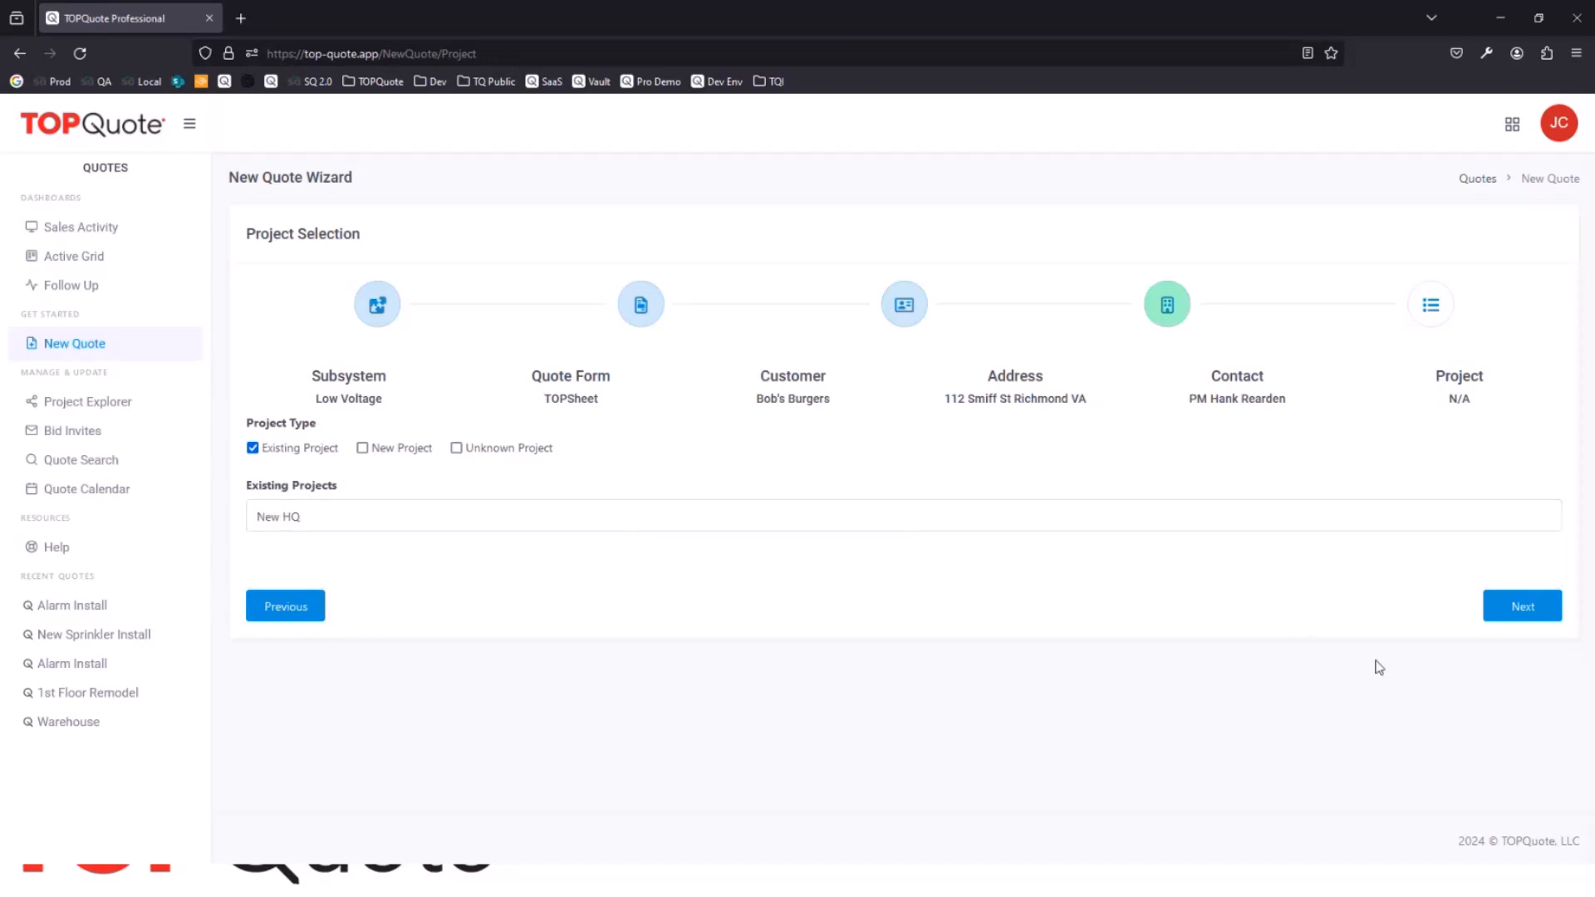
pyautogui.click(1519, 608)
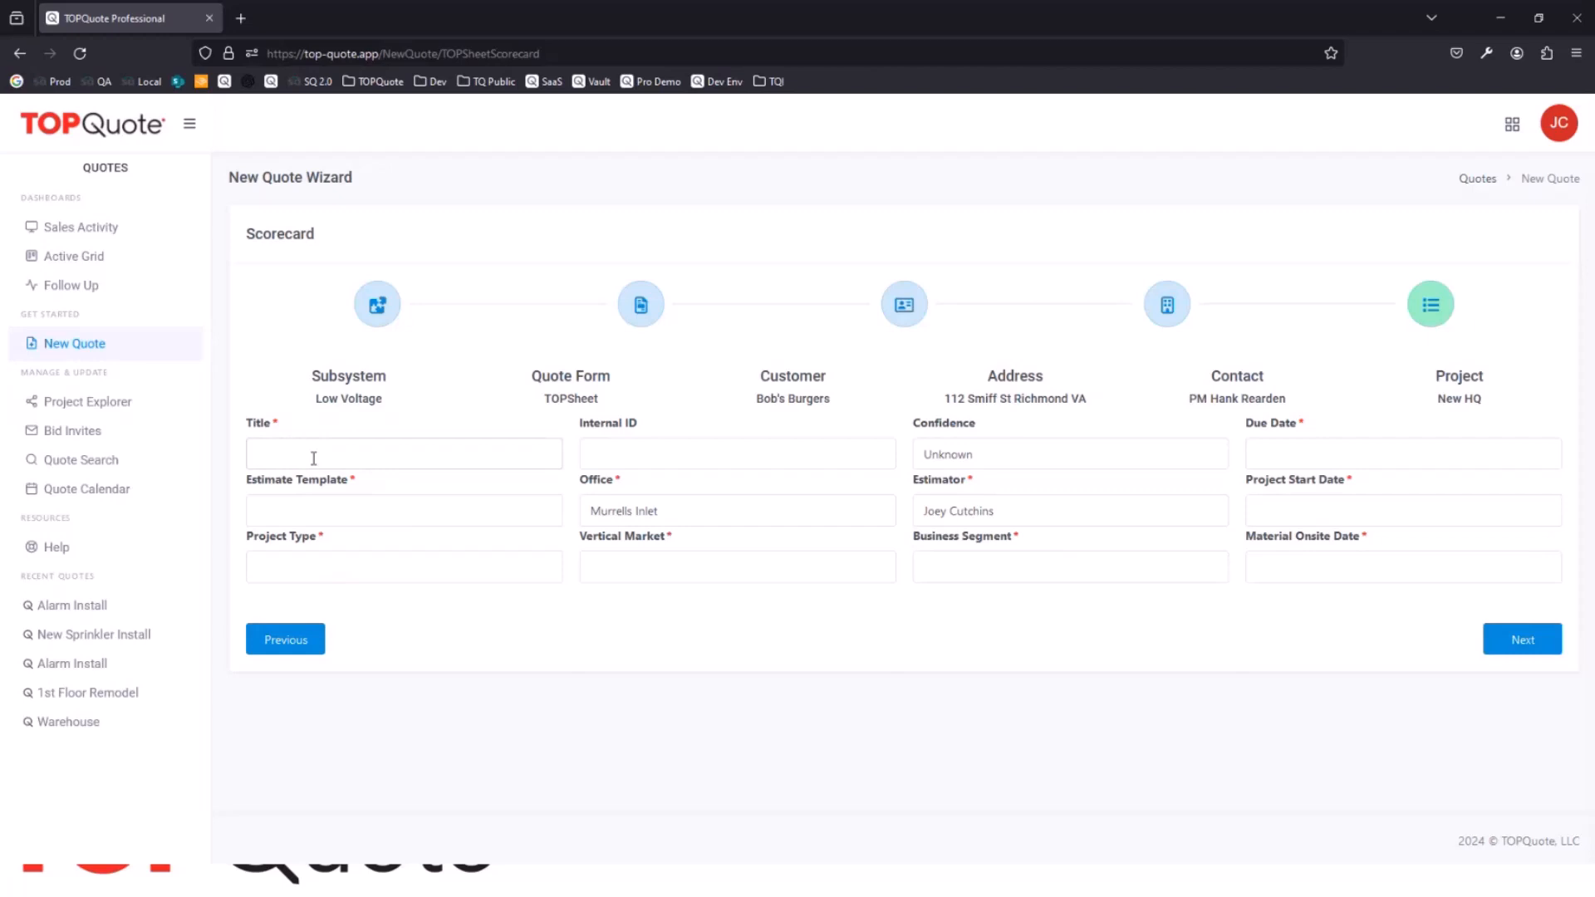
# Step: Title the quote "Alarm Upgrade", with estimate template 2024 1-2 Fire Alarm and project type Retrofit/Remodel
pyautogui.write('Alarm Upgrade')
pyautogui.click(370, 515)
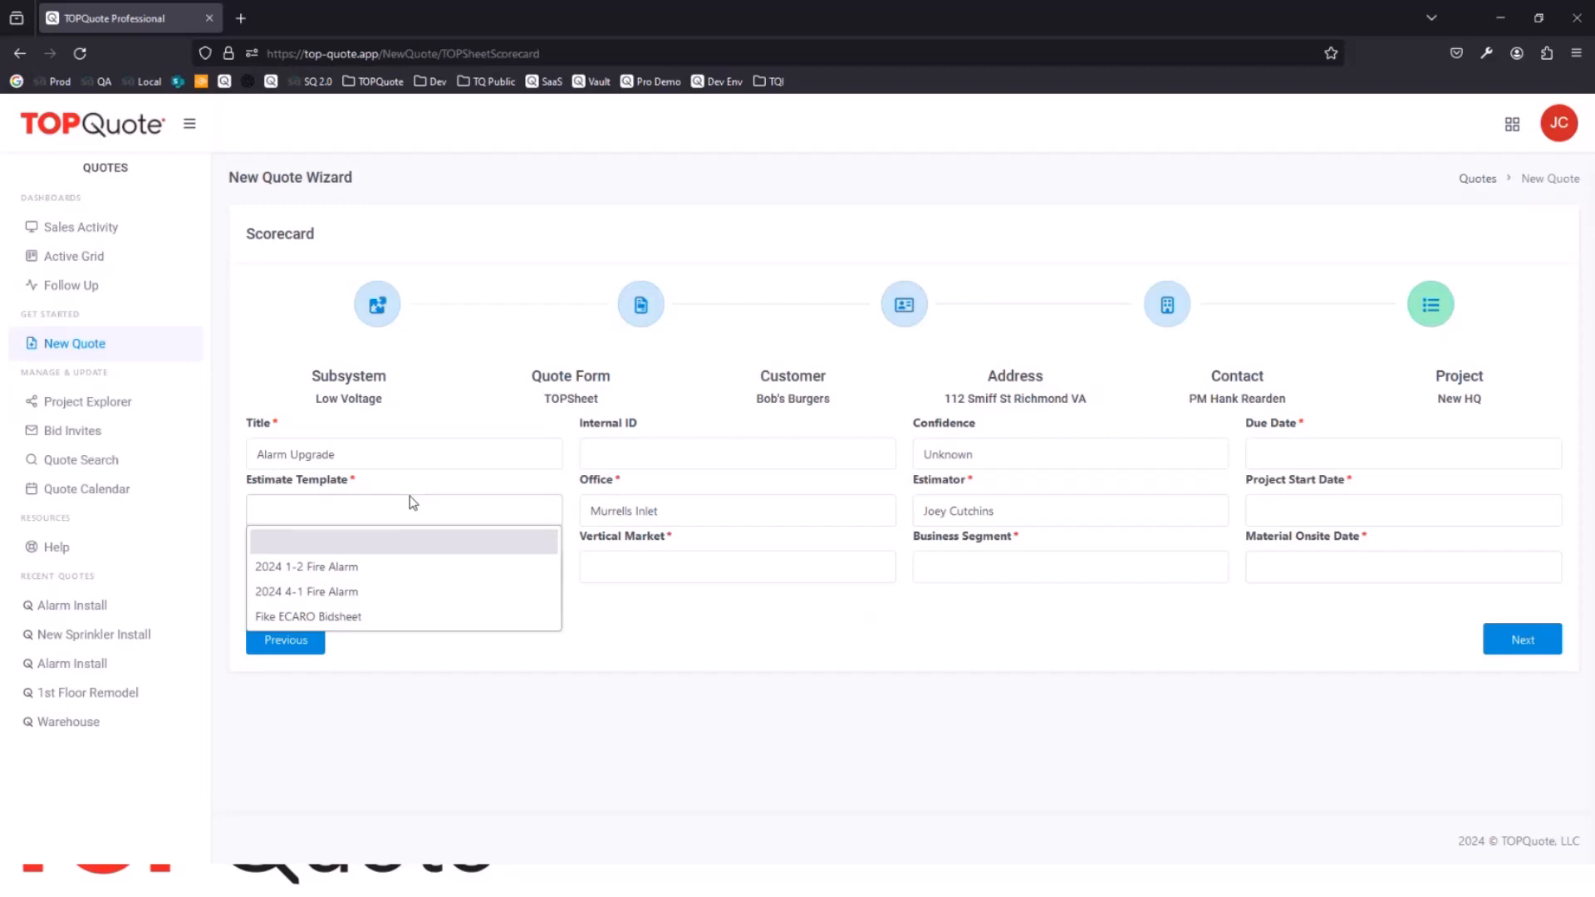
pyautogui.click(300, 573)
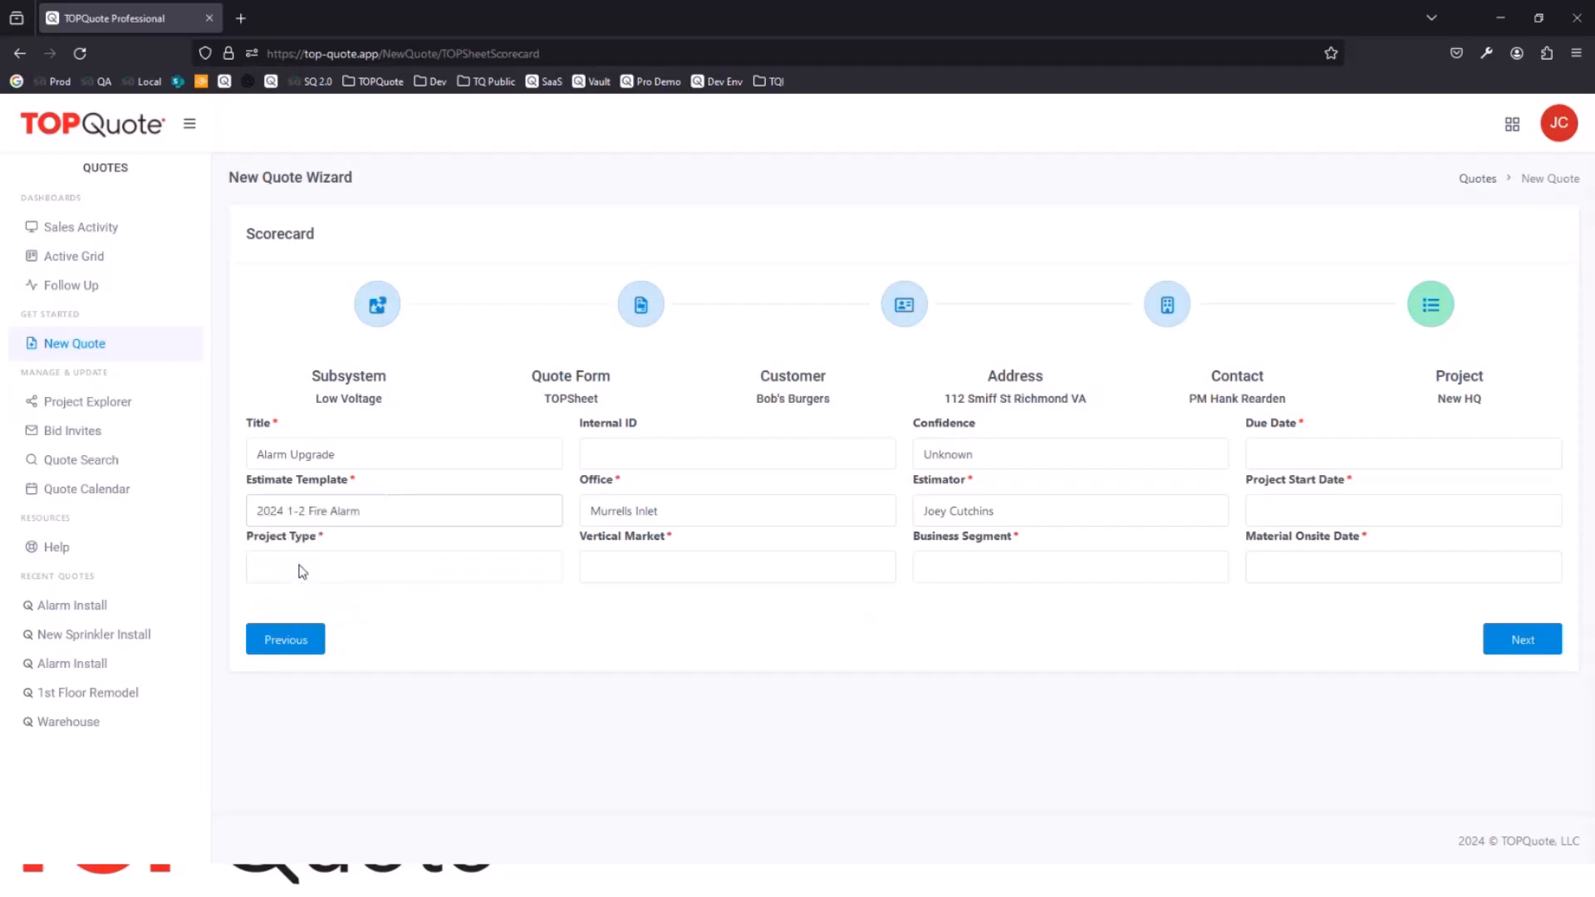
pyautogui.click(301, 571)
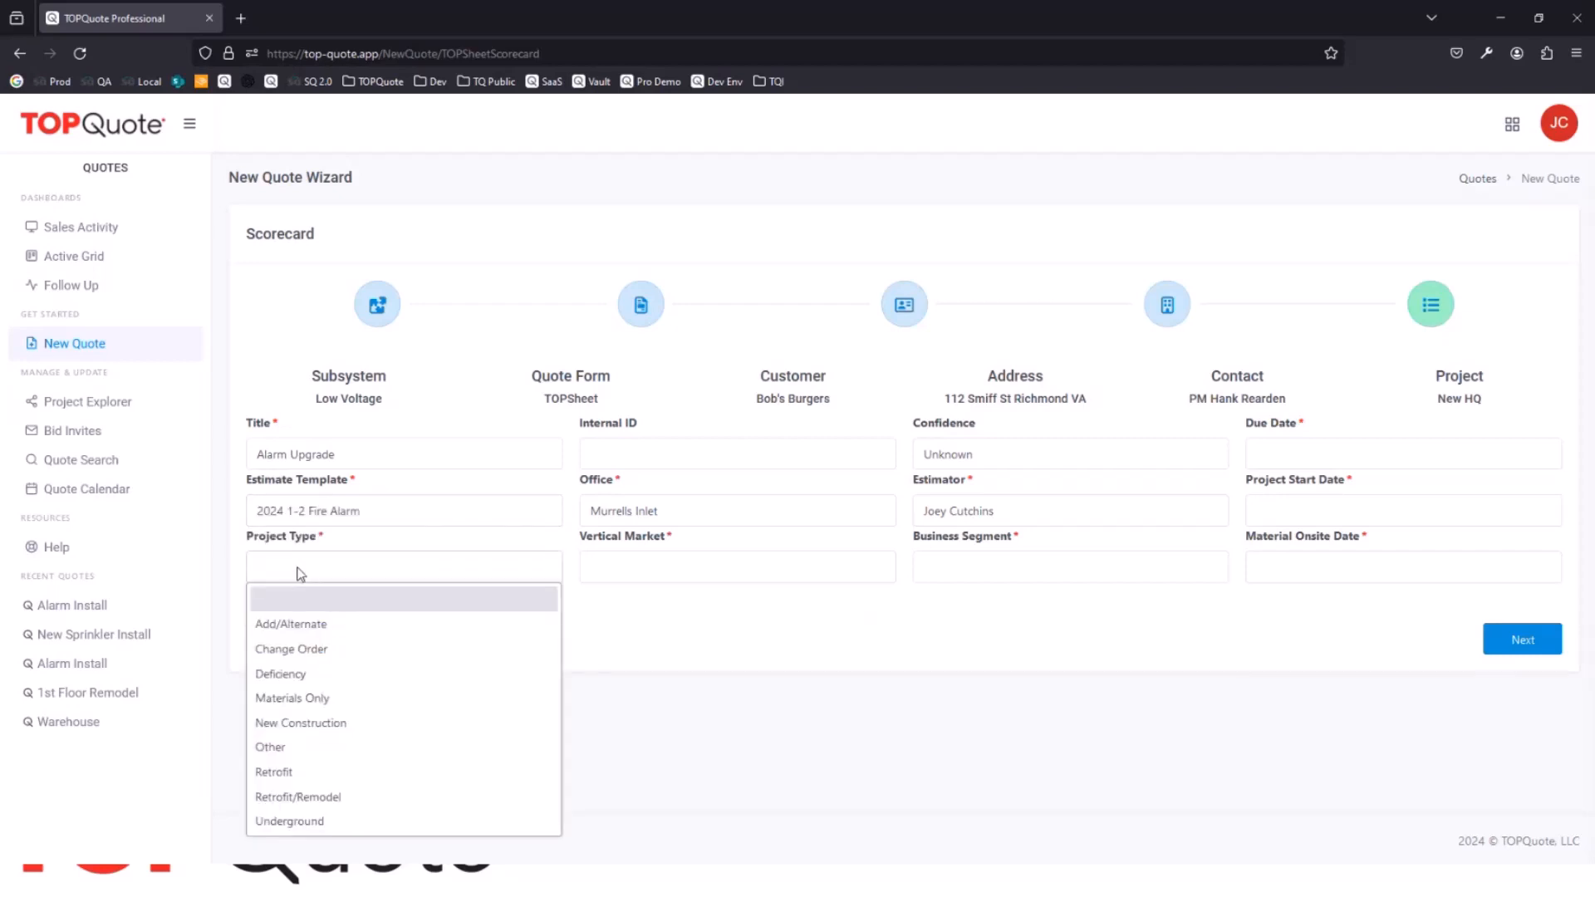
pyautogui.click(341, 795)
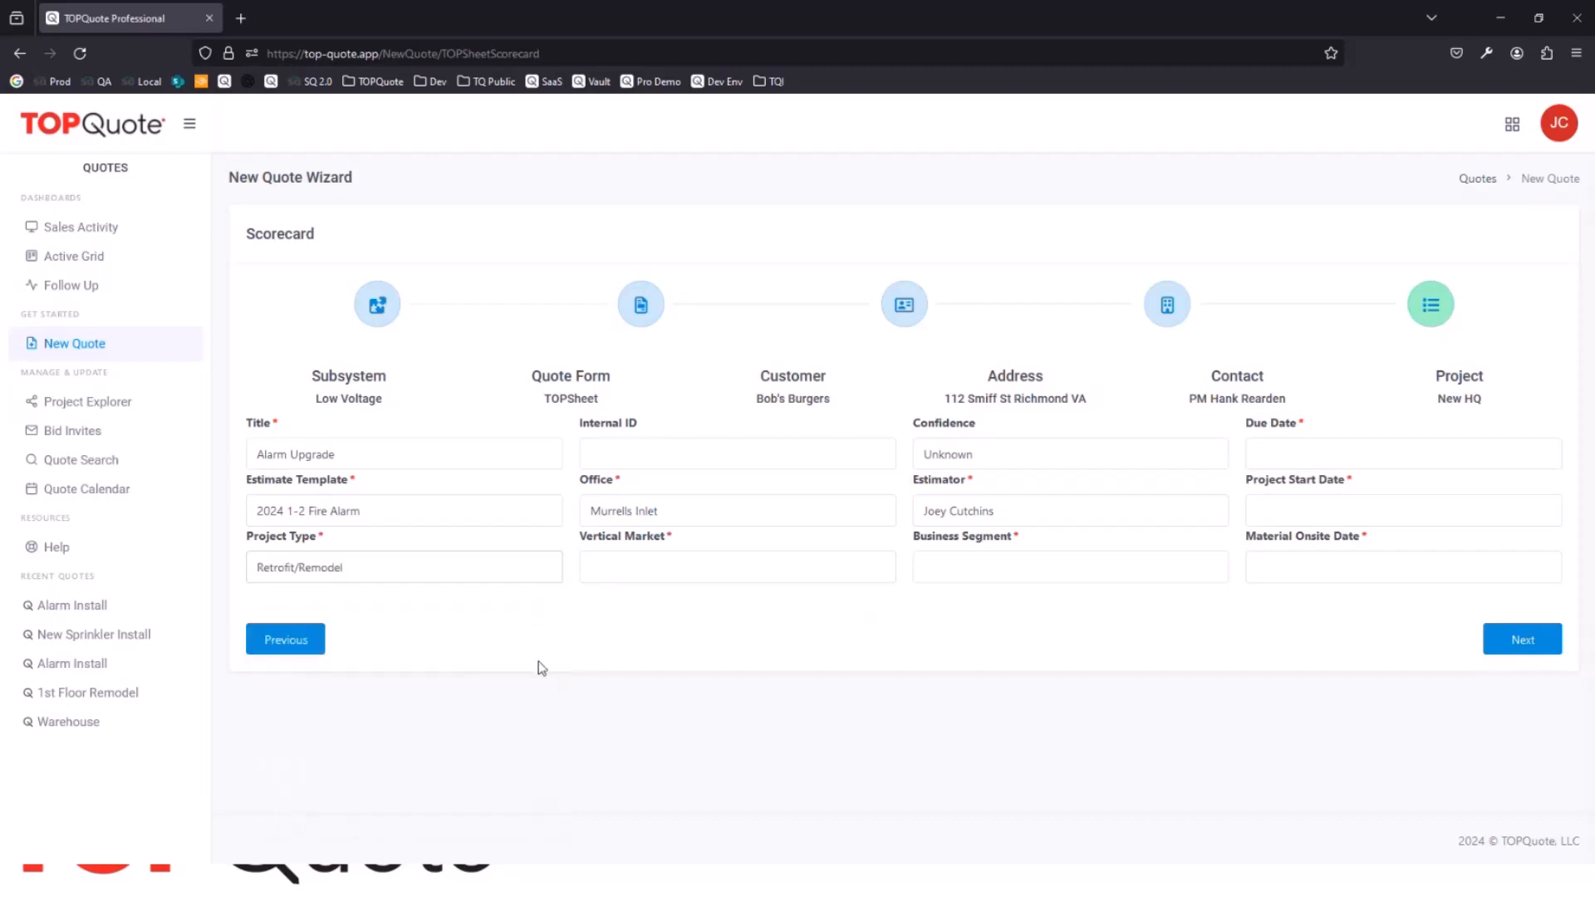
# Step: Set the vertical market to Commercial, the confidence to 70-99% High Probably and the business segment to Alarm
pyautogui.click(698, 450)
pyautogui.click(695, 567)
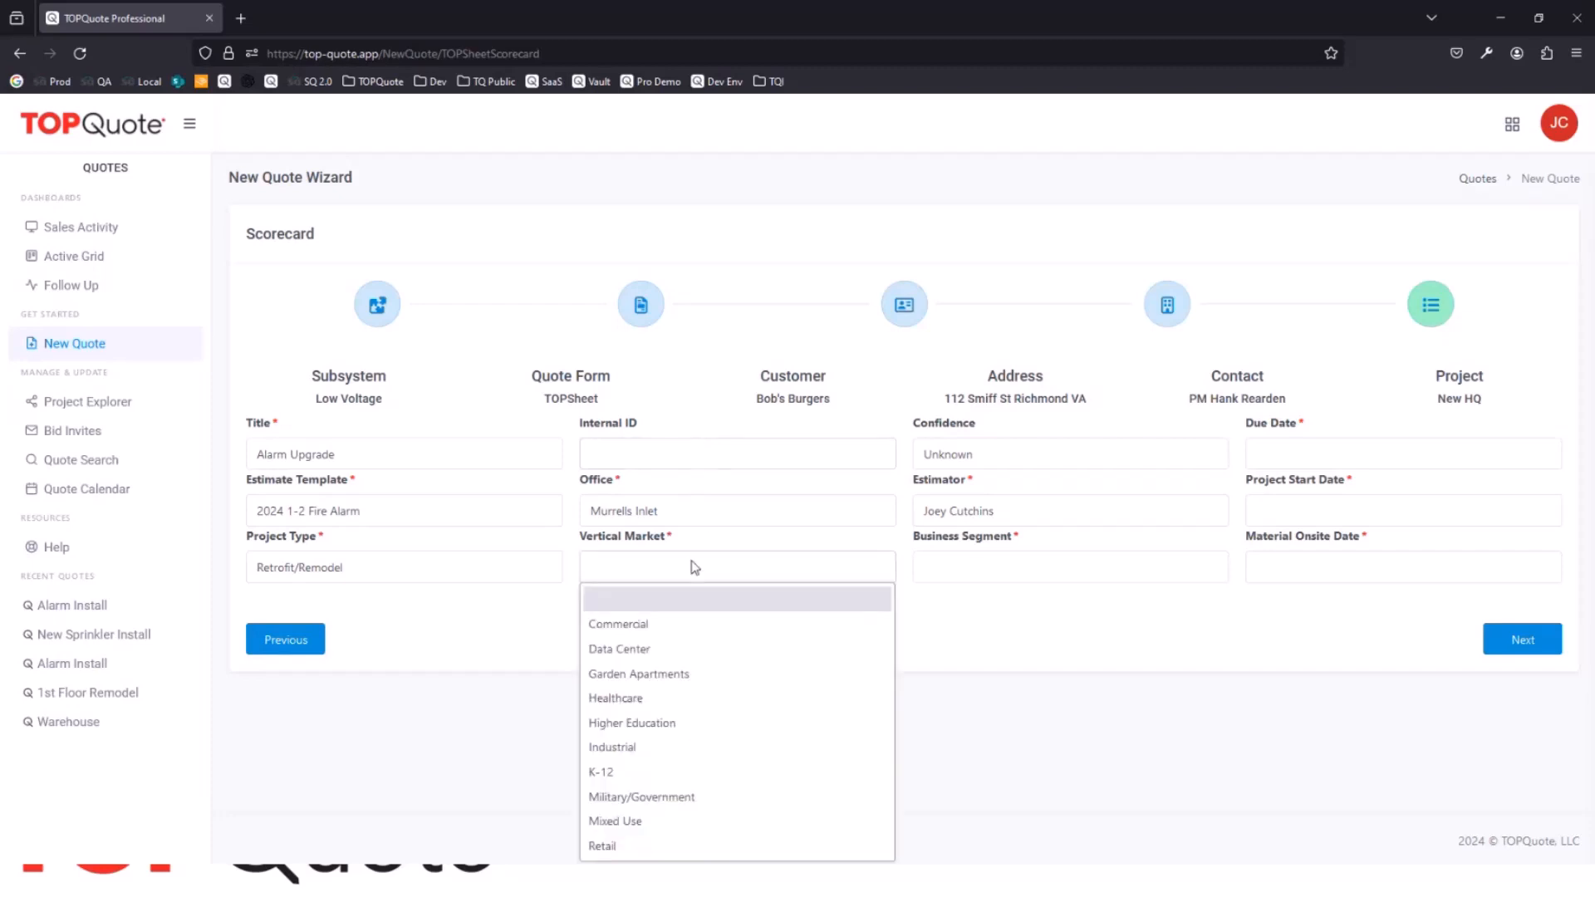
pyautogui.click(694, 624)
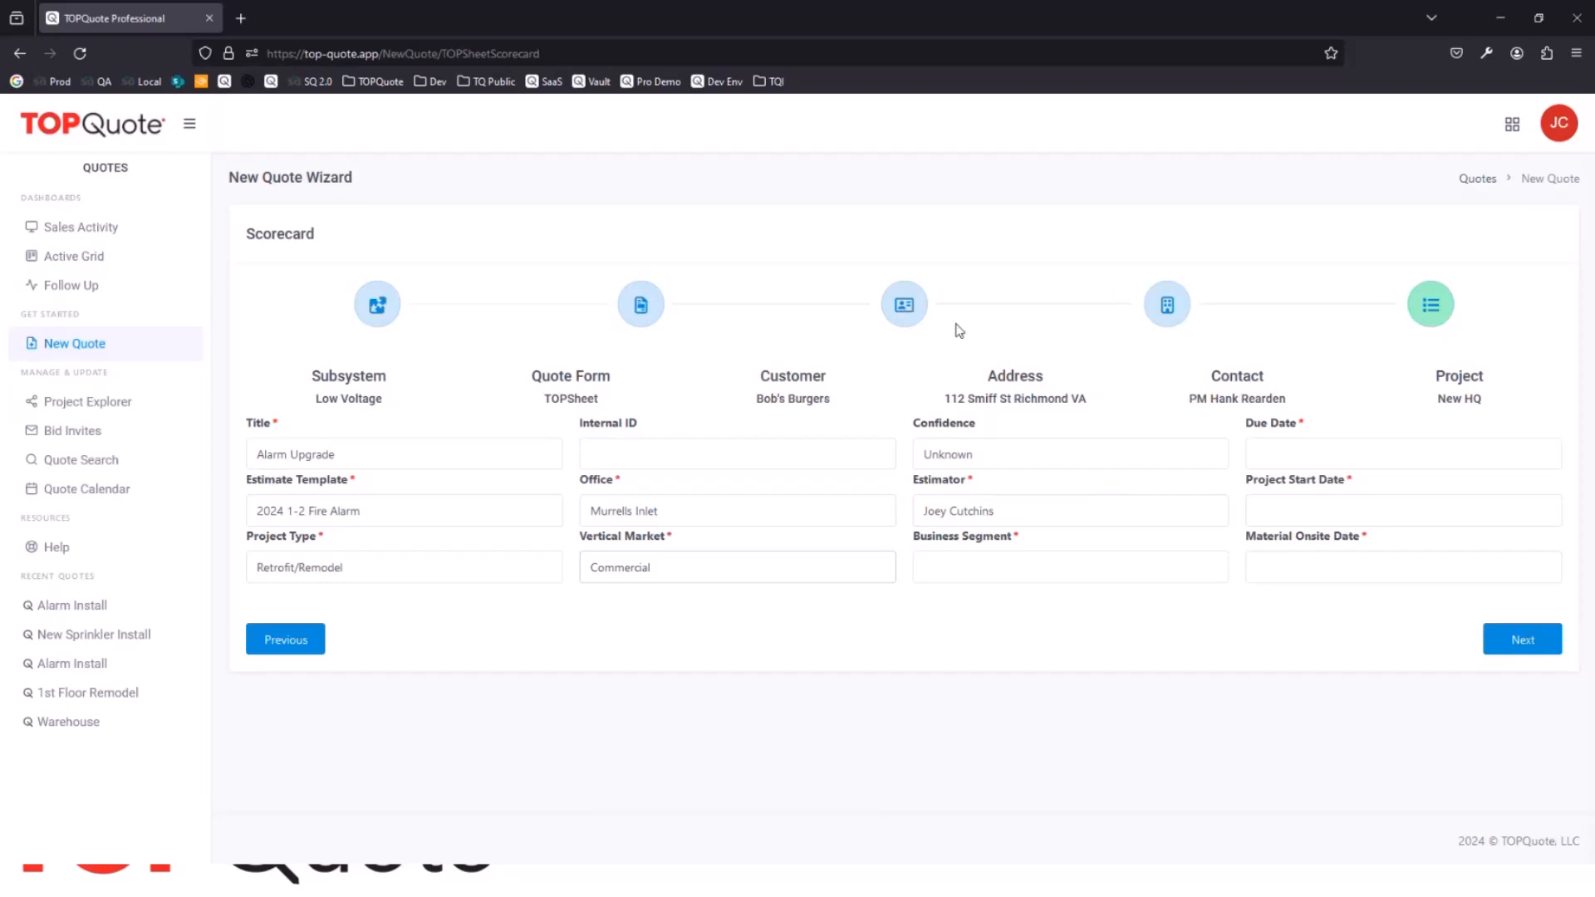
pyautogui.click(1009, 467)
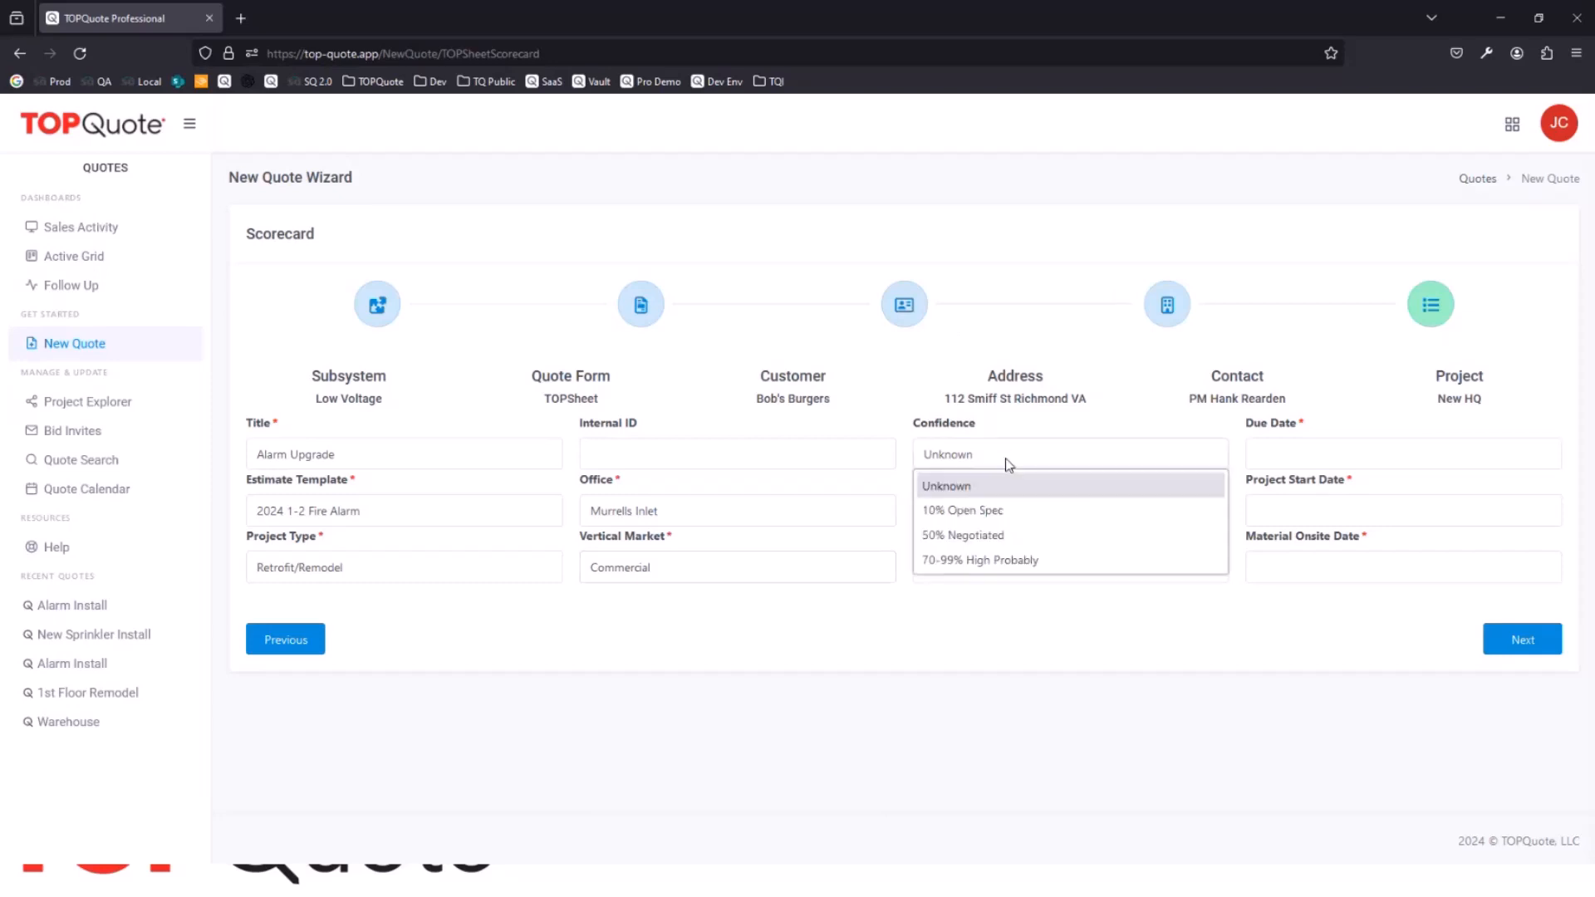
pyautogui.click(1013, 561)
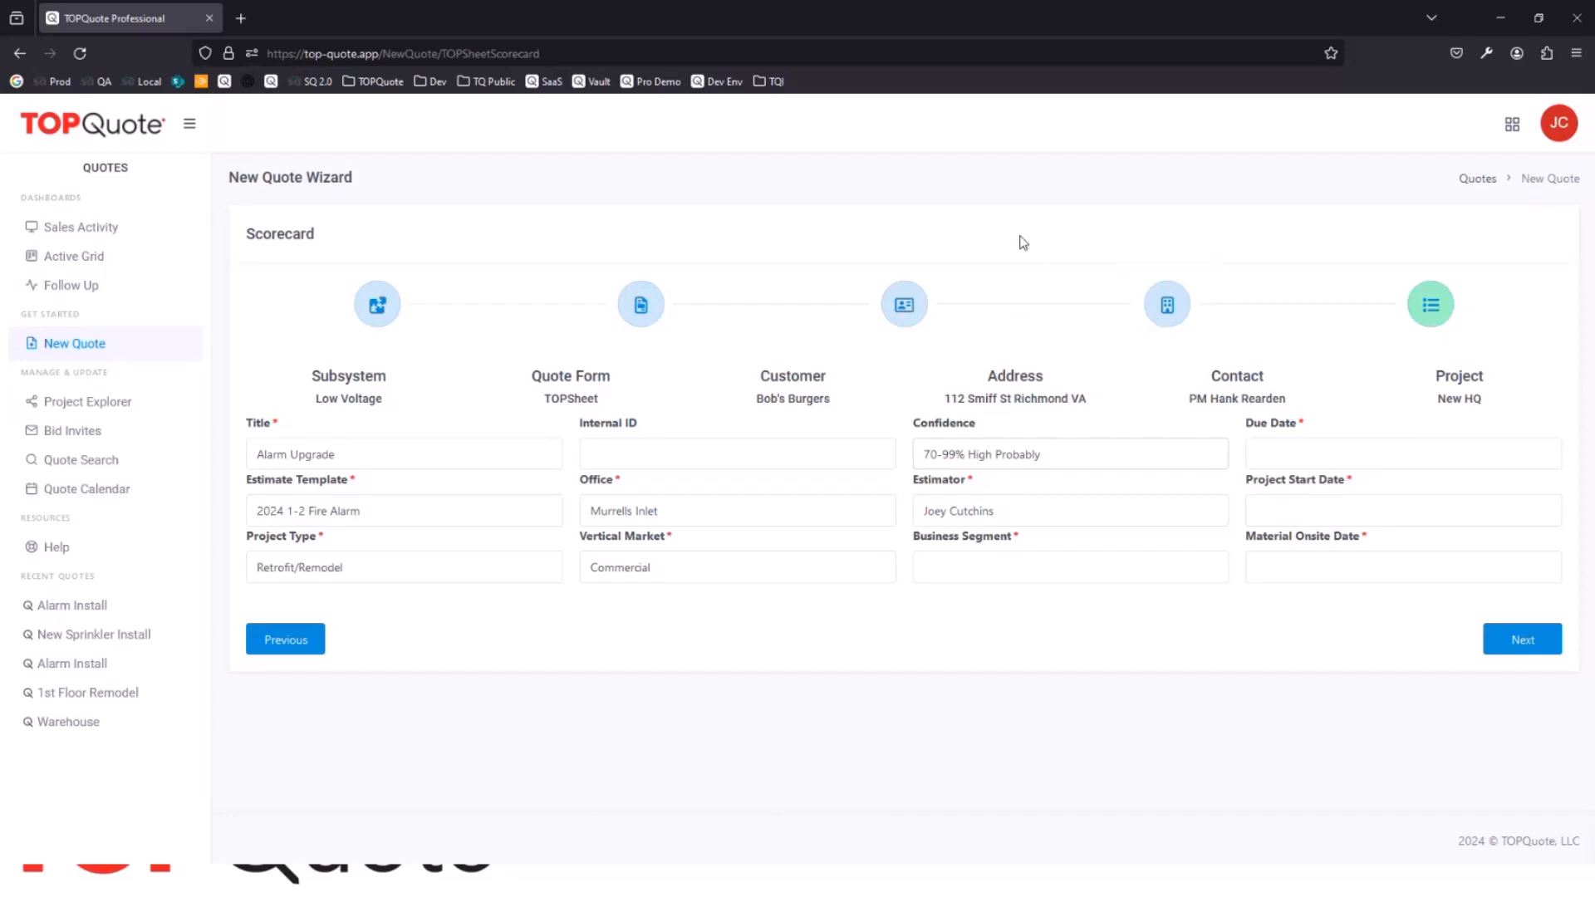
pyautogui.click(1001, 570)
pyautogui.click(993, 633)
# Step: Set the quote's due date to 04/12/2024 and the project start date to 06/07/2024
pyautogui.click(1407, 453)
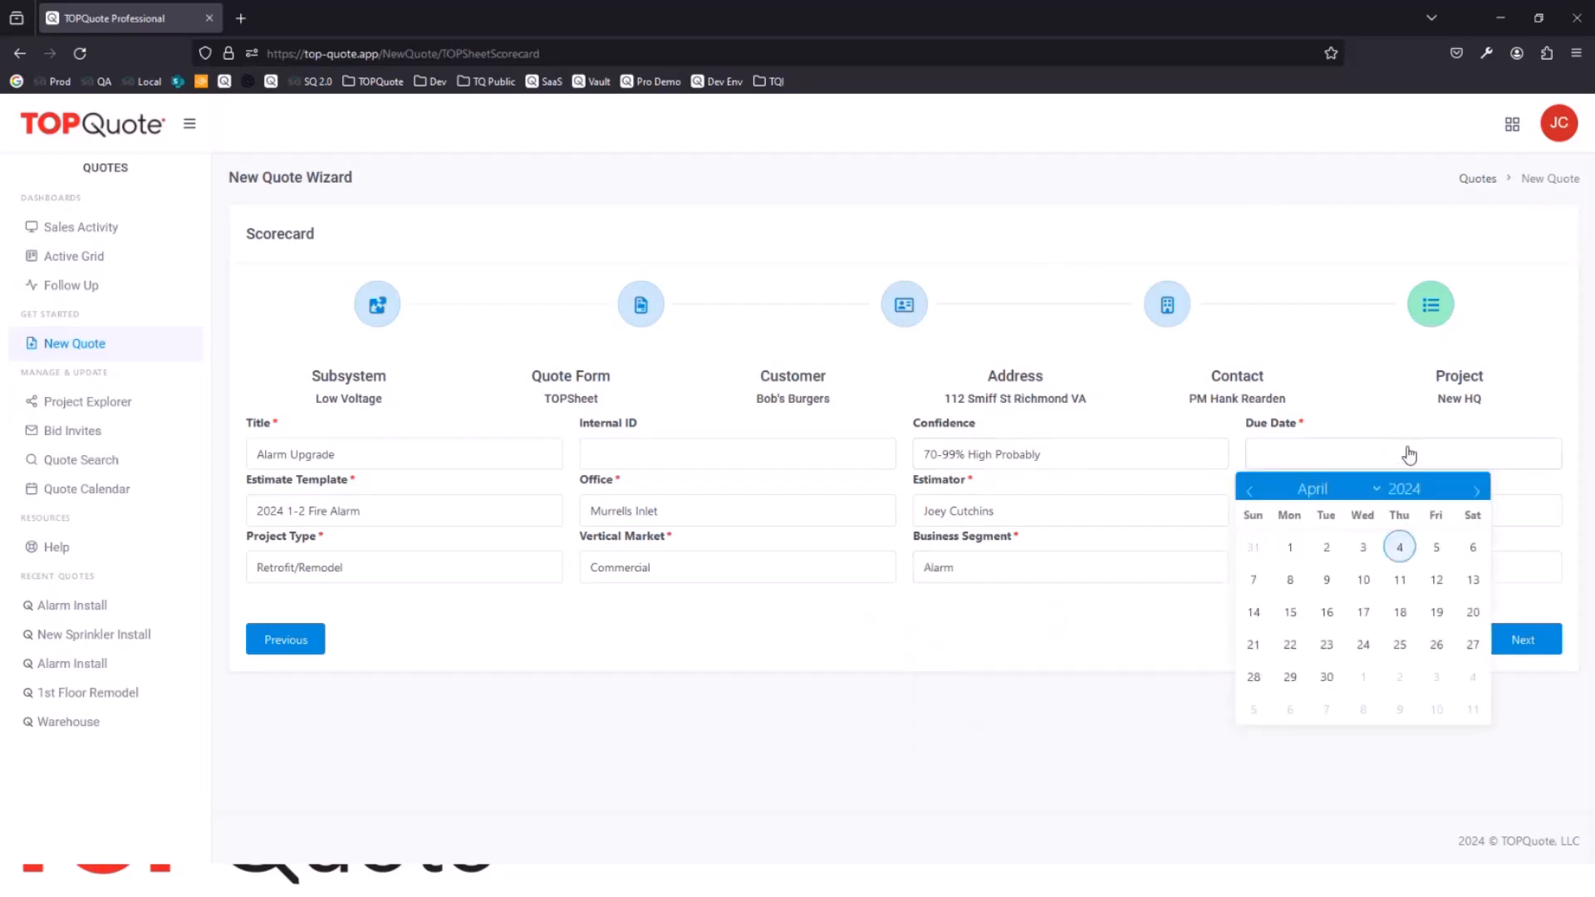
pyautogui.click(1436, 586)
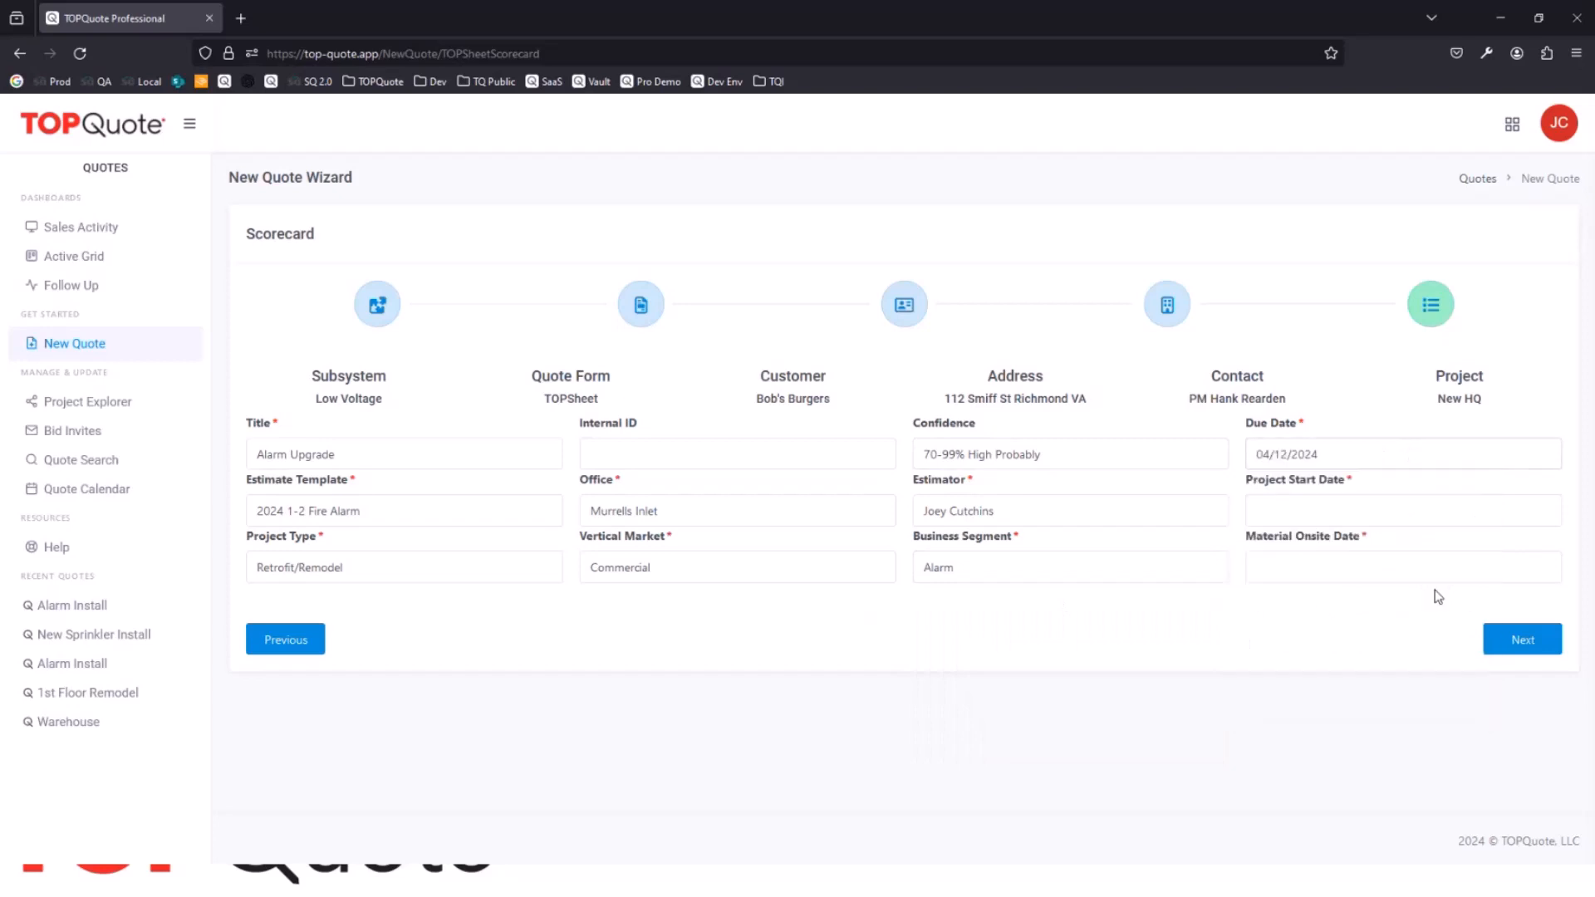
pyautogui.click(1435, 509)
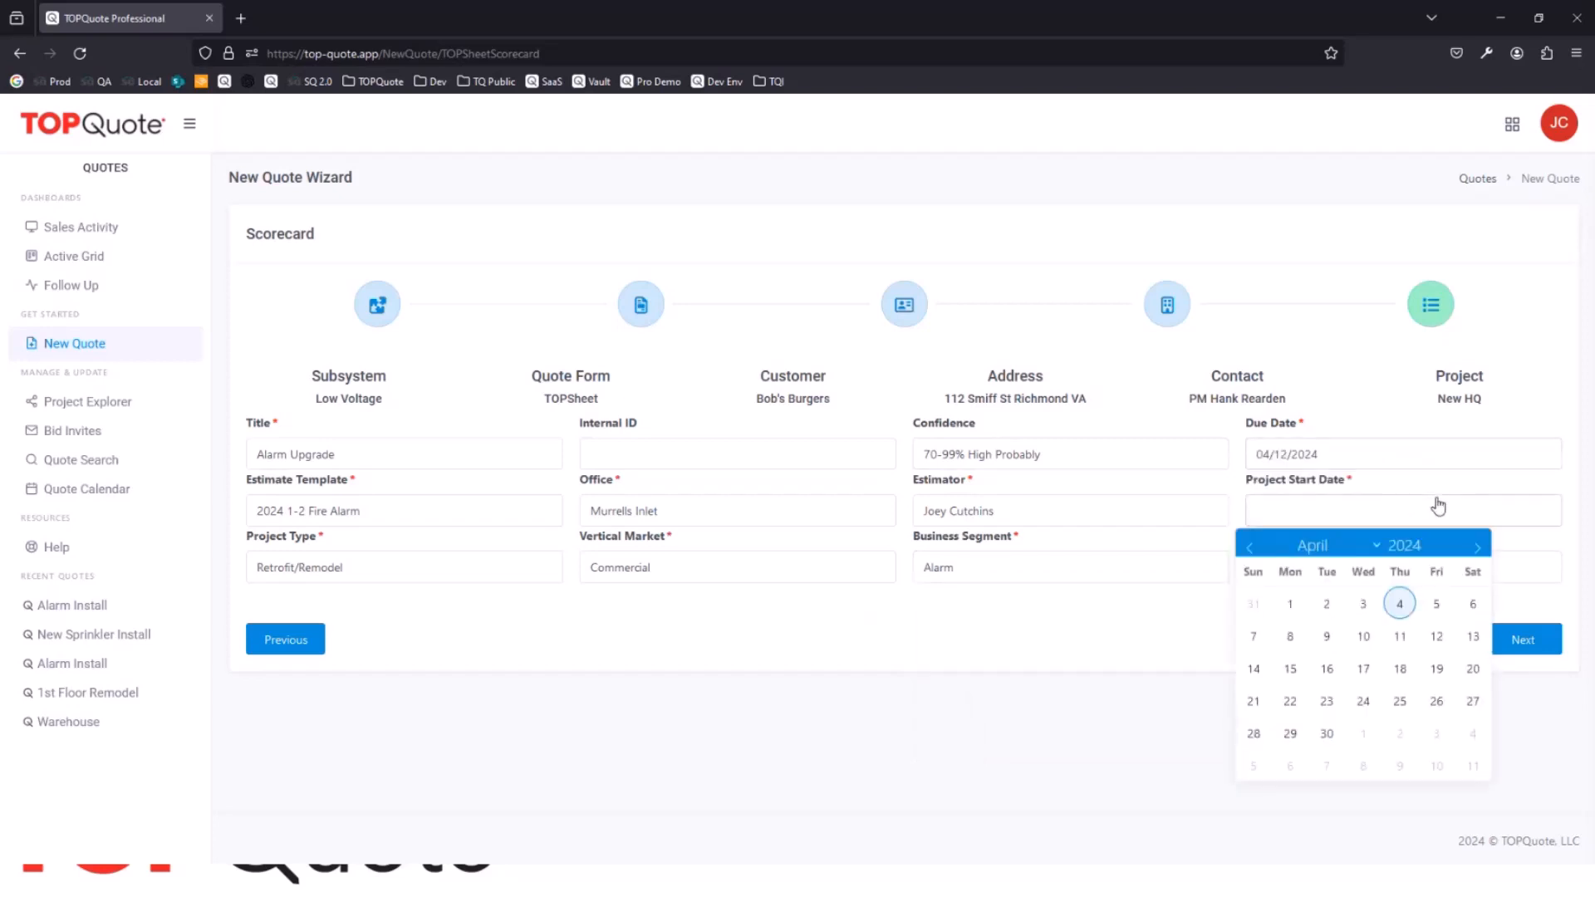
pyautogui.click(1379, 549)
pyautogui.click(1317, 329)
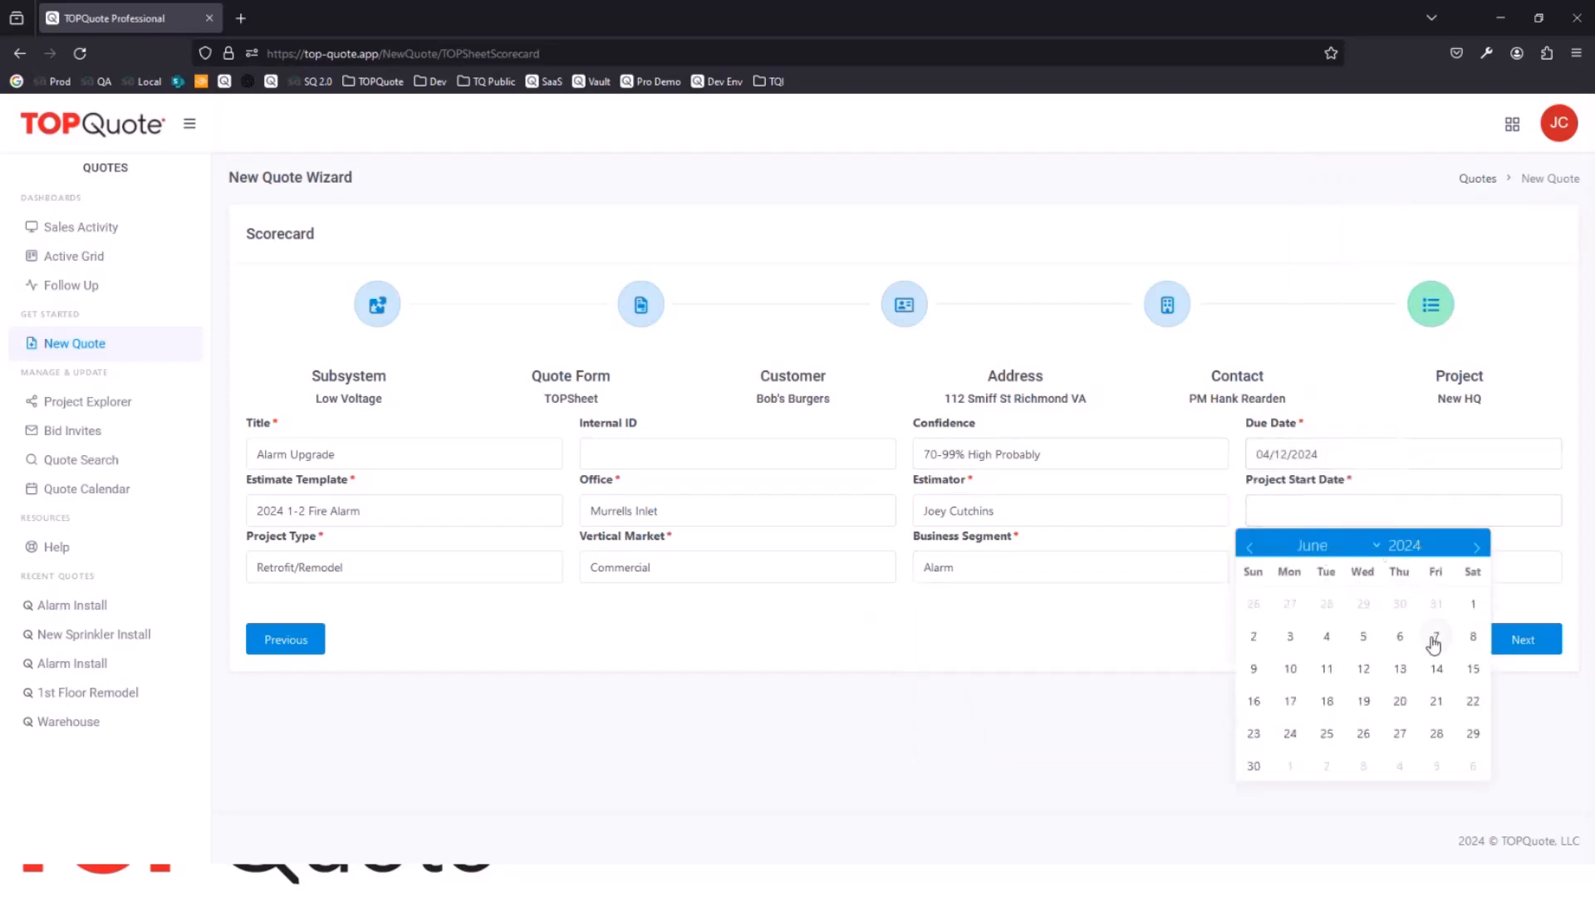
pyautogui.click(1437, 636)
# Step: Set the material onsite date to 07/26/2024 and finish the Scorecard to open the new quote's estimate
pyautogui.click(1328, 569)
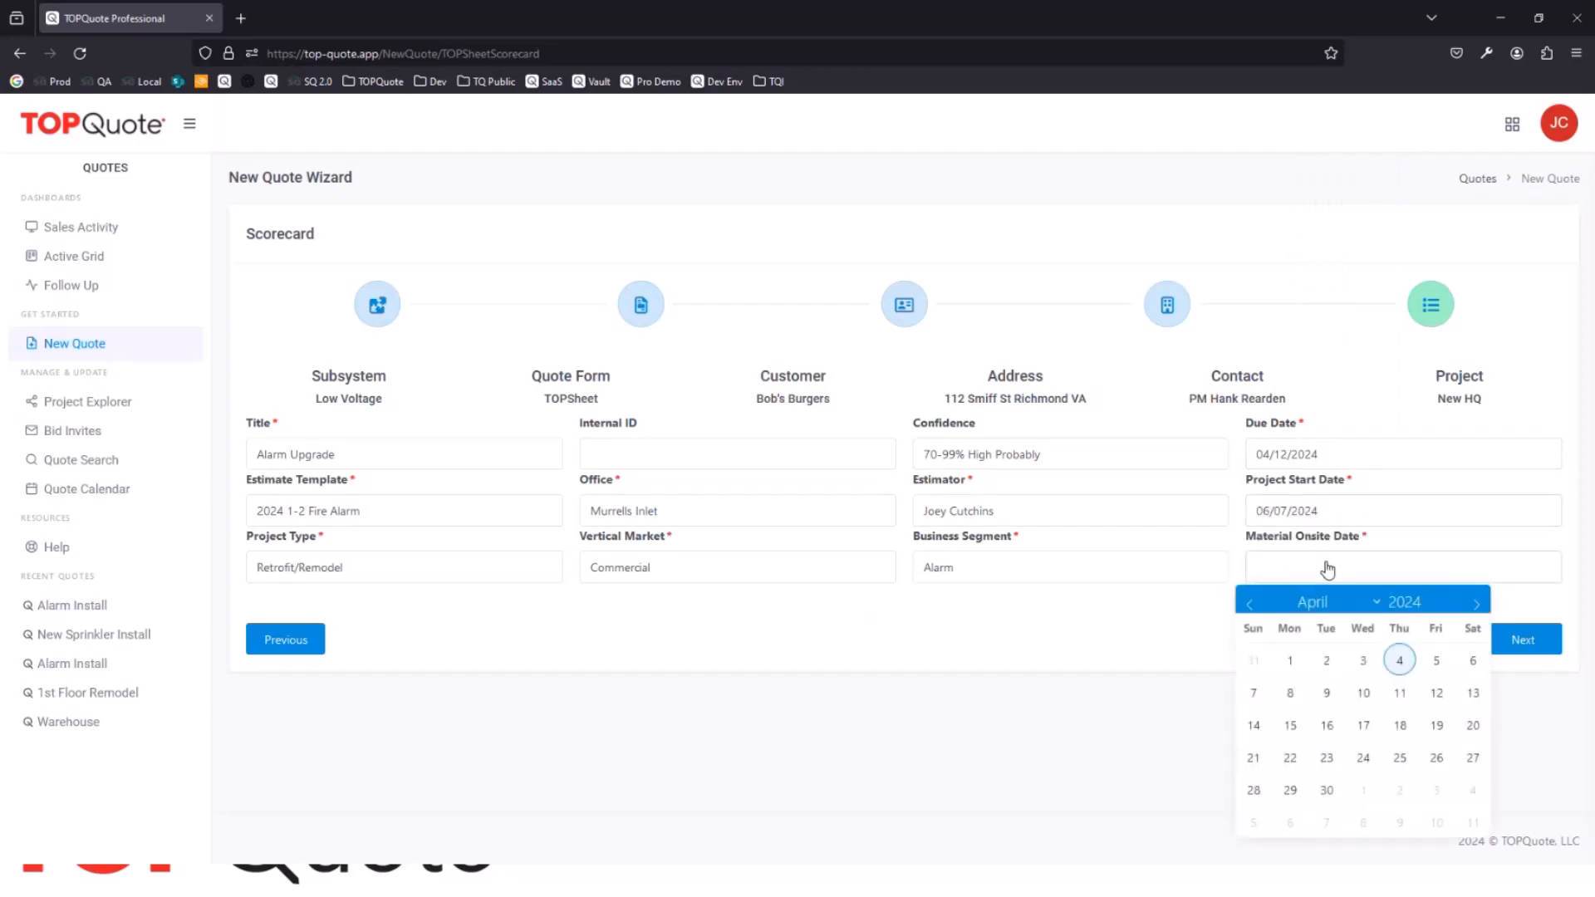
pyautogui.click(1375, 605)
pyautogui.click(1329, 416)
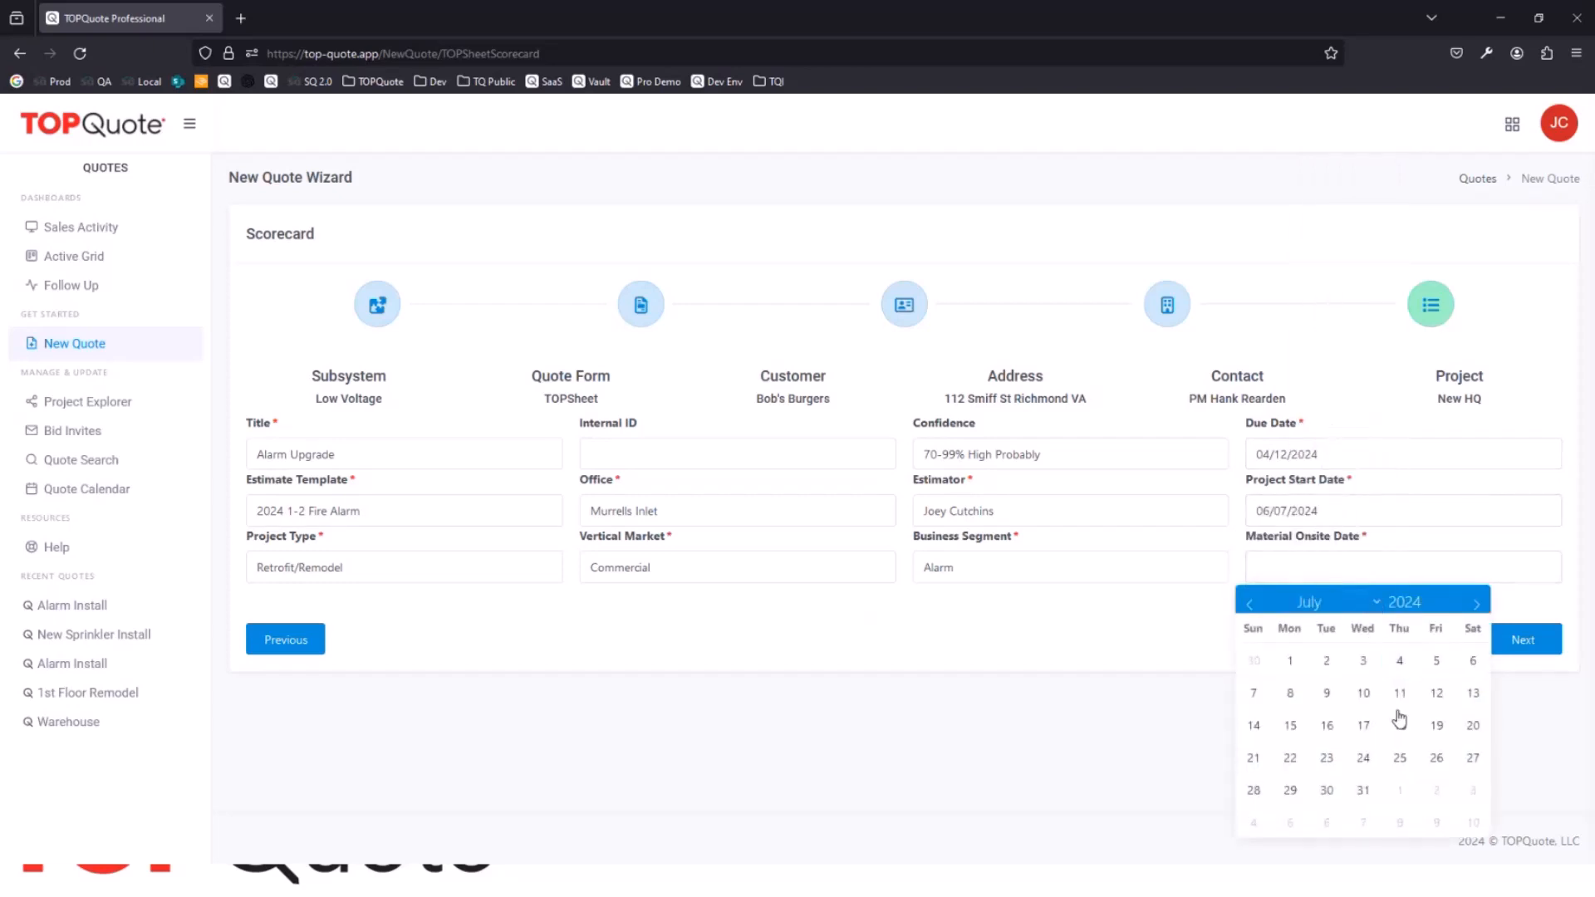
pyautogui.click(1436, 758)
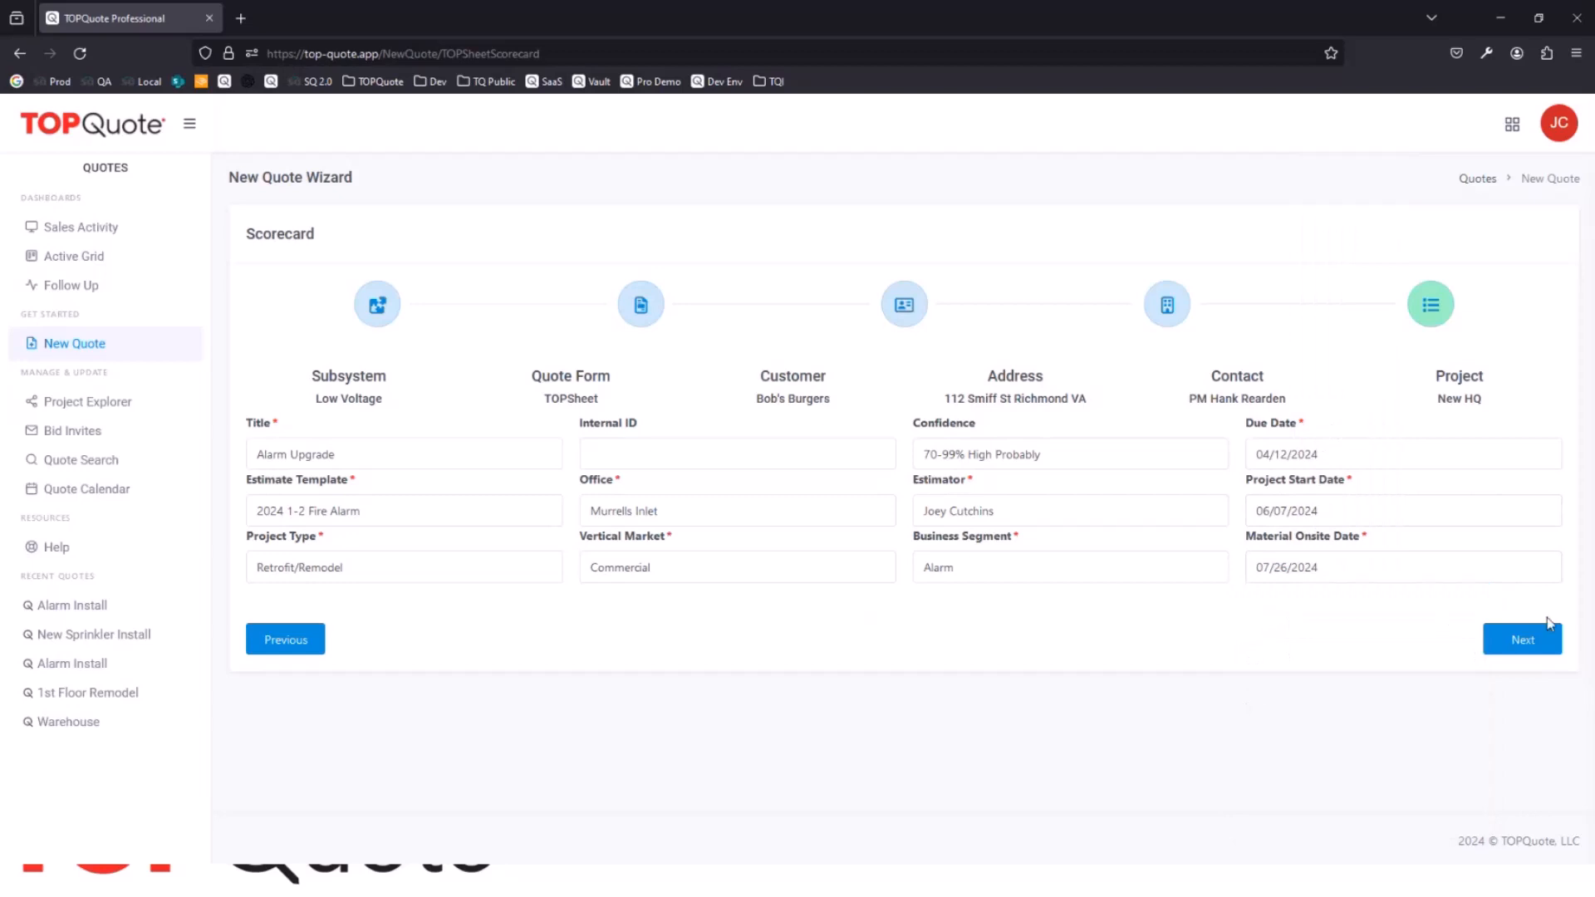
pyautogui.click(1516, 647)
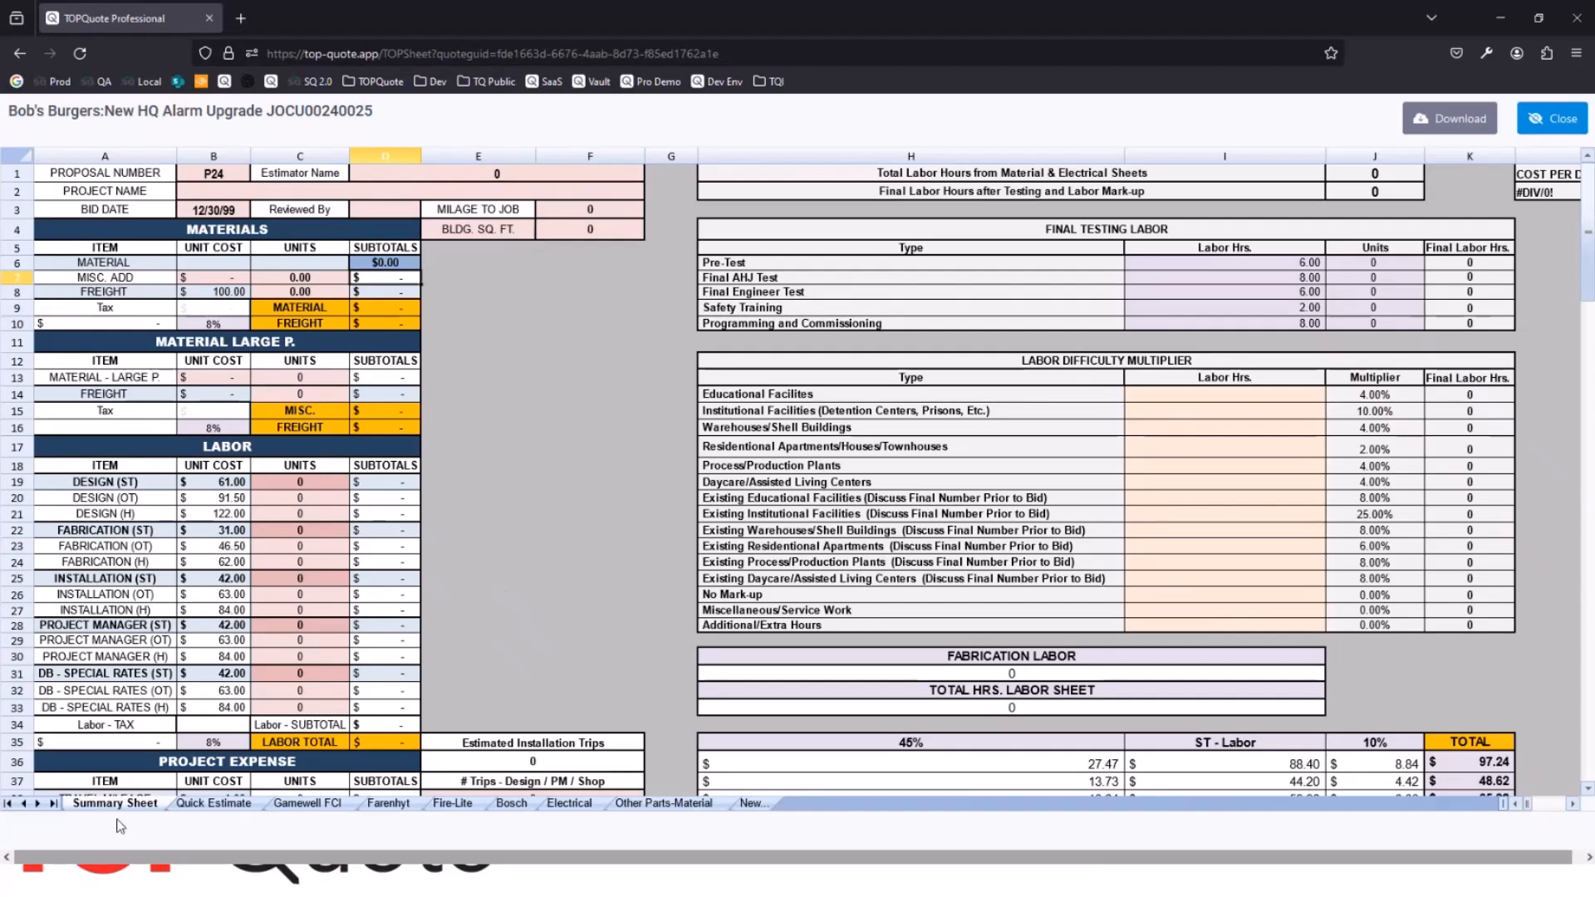
# Step: On the Quick Estimate sheet, enter a quantity of 10 for the red GWF-7075 fire alarm panel
pyautogui.click(214, 803)
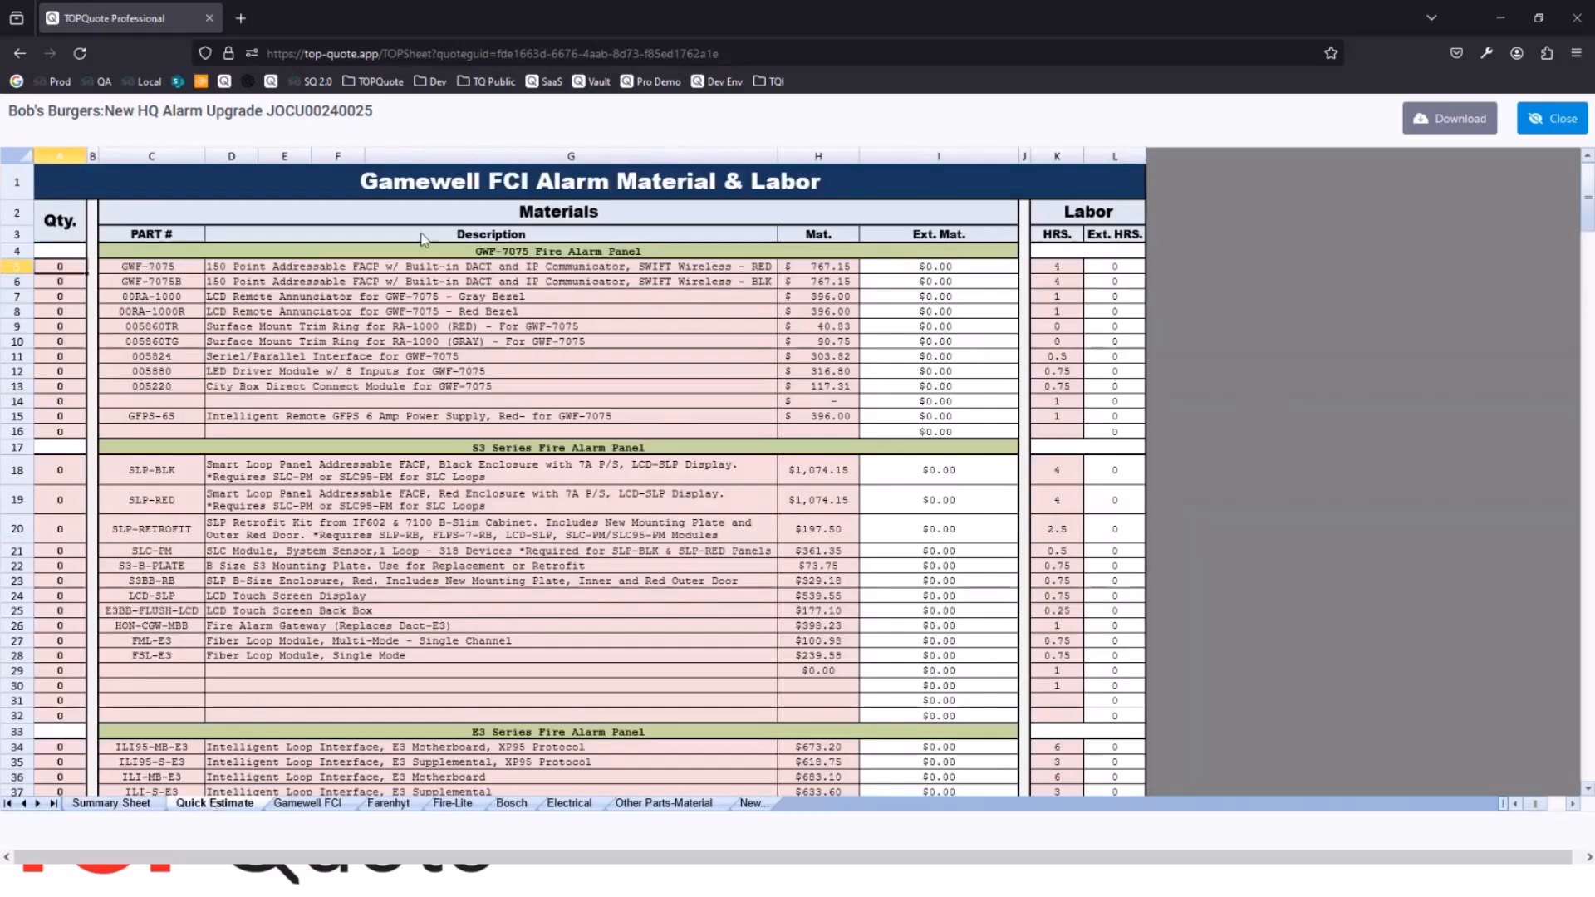
pyautogui.click(188, 270)
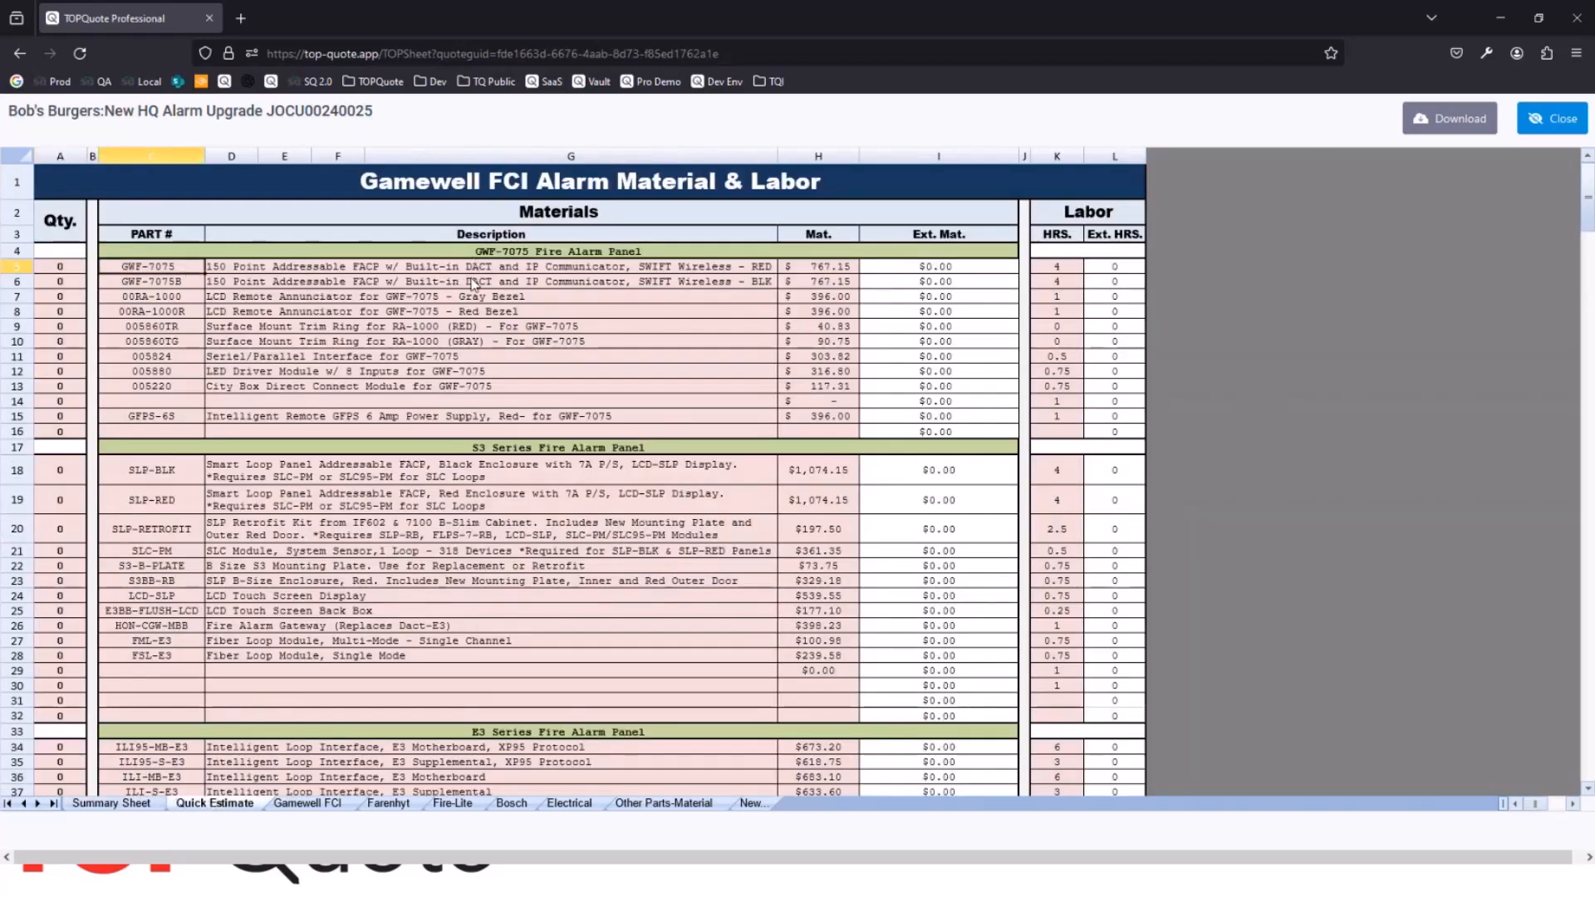
pyautogui.click(482, 272)
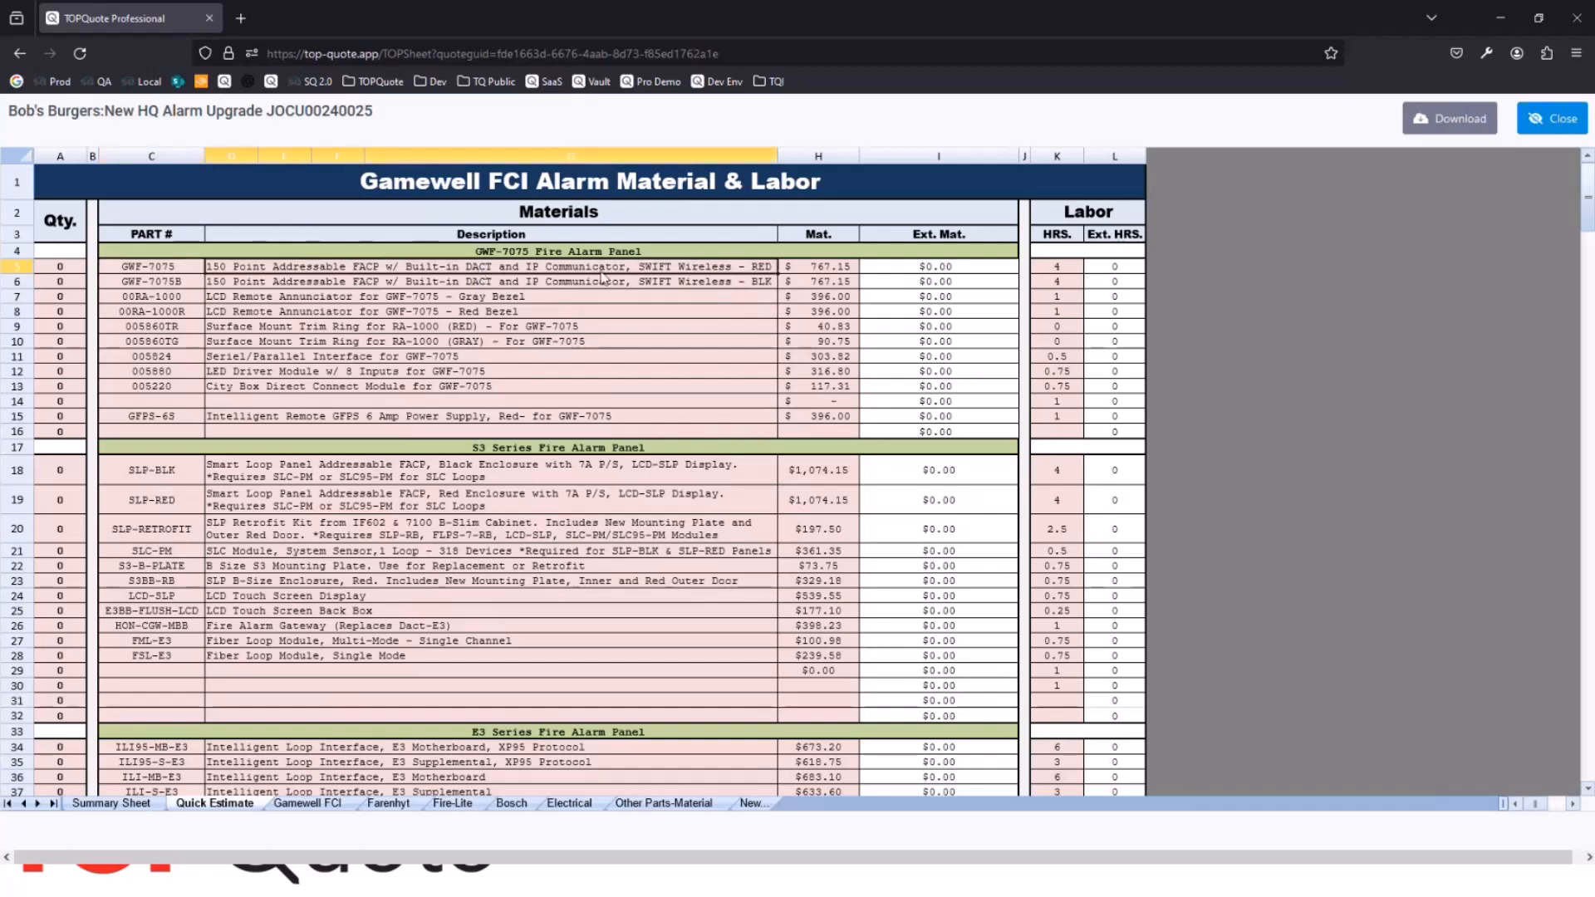
pyautogui.click(834, 271)
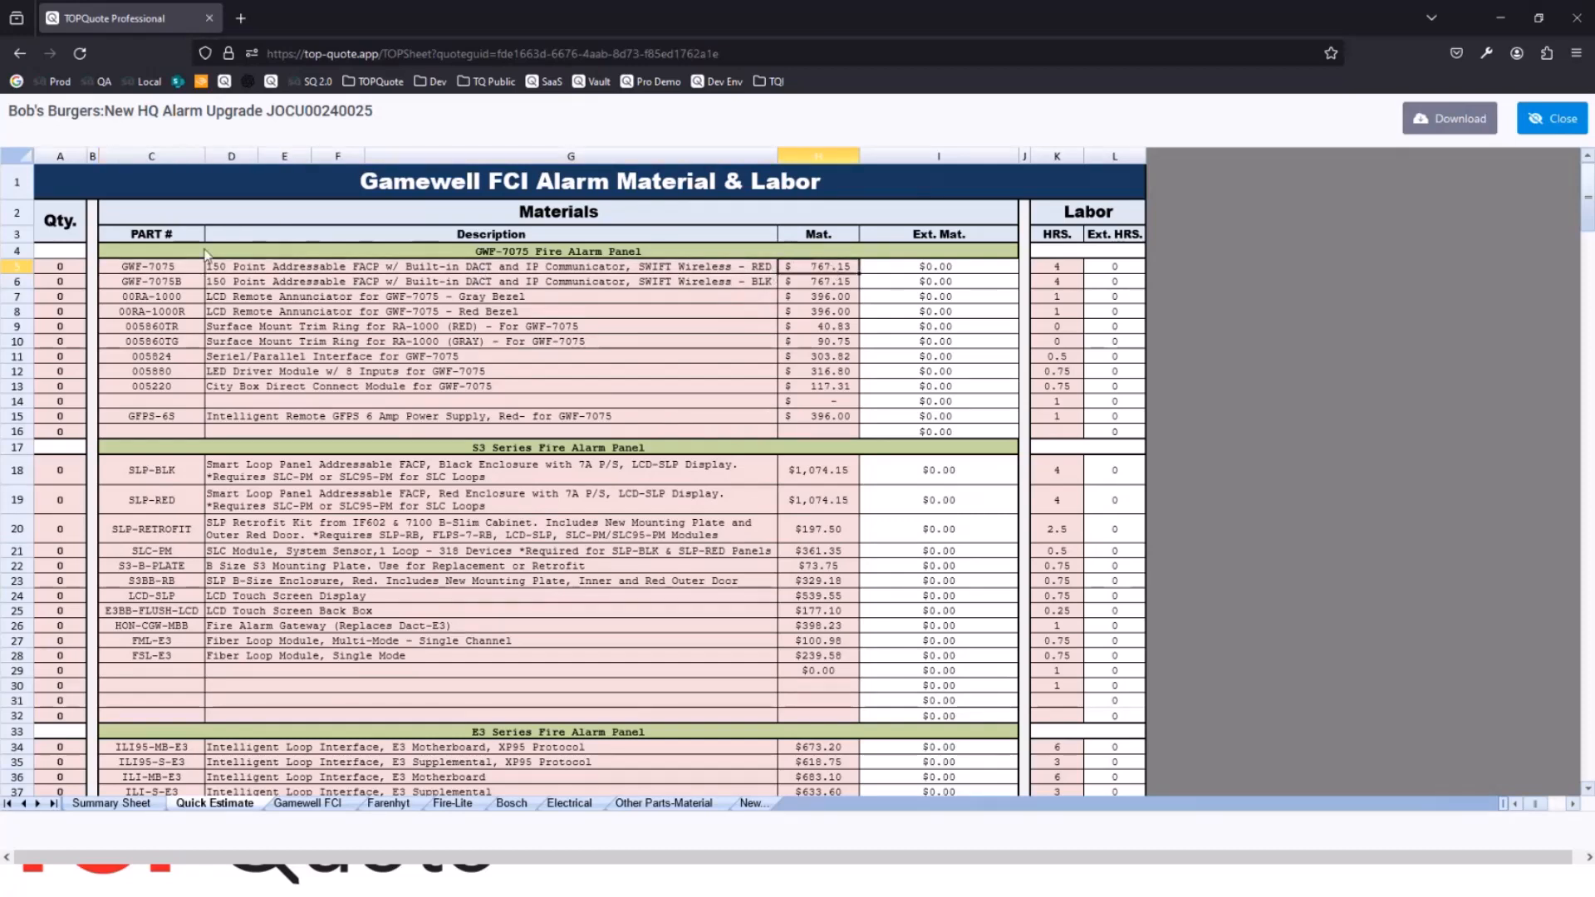
pyautogui.click(64, 269)
pyautogui.write('10')
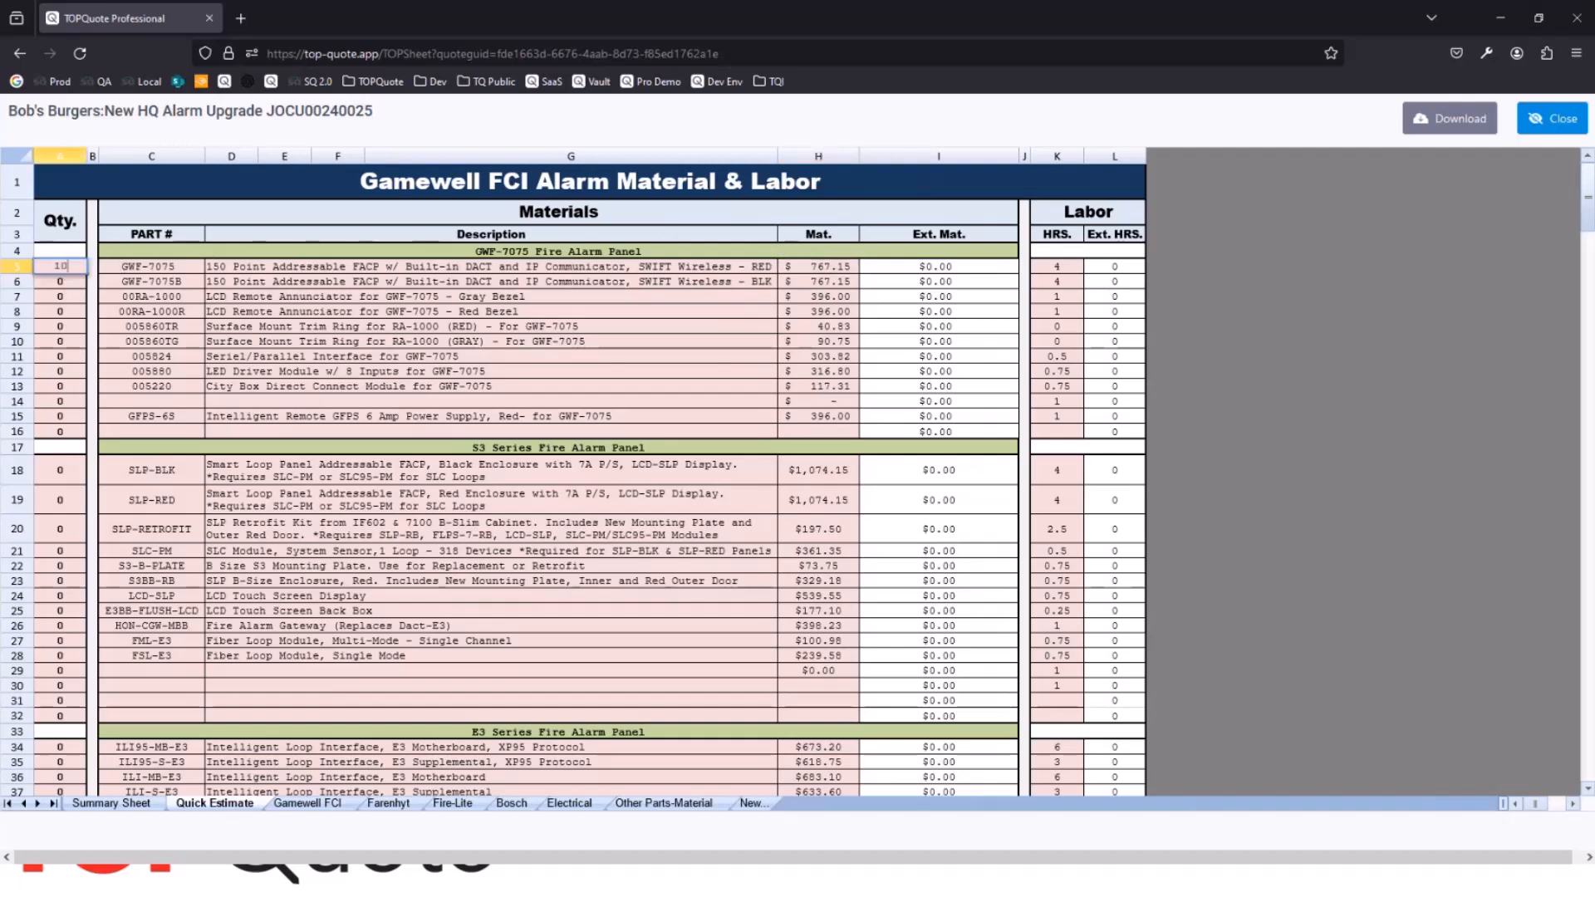
pyautogui.click(461, 374)
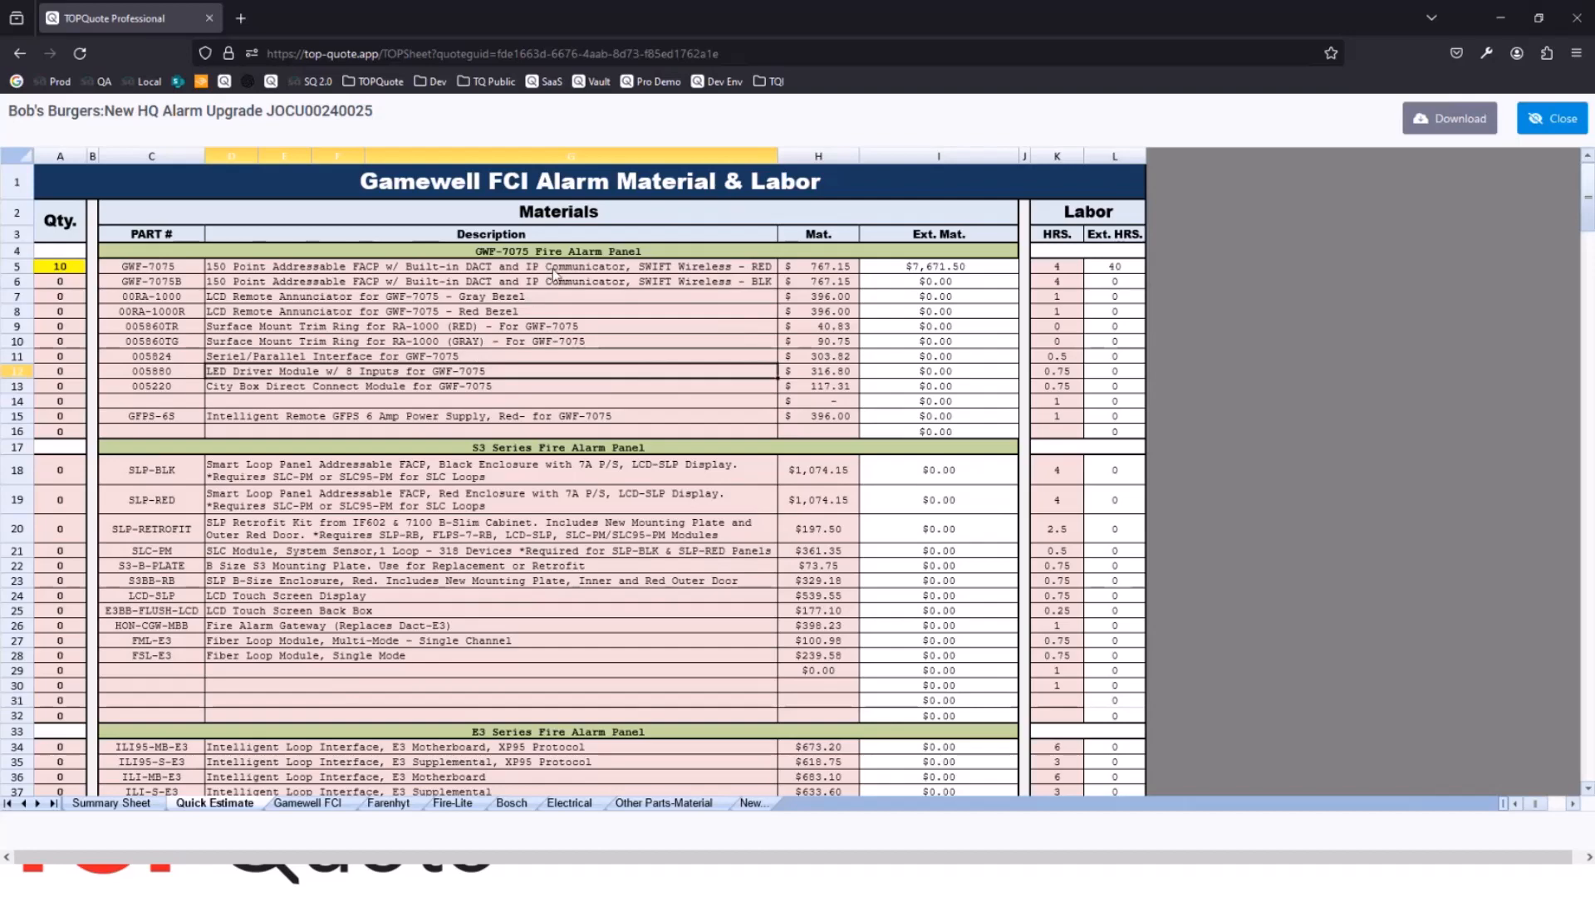
# Step: Review the estimate summary and total bid price on the Summary Sheet, and close the estimate
pyautogui.click(142, 811)
pyautogui.scroll(-6, 509, 480)
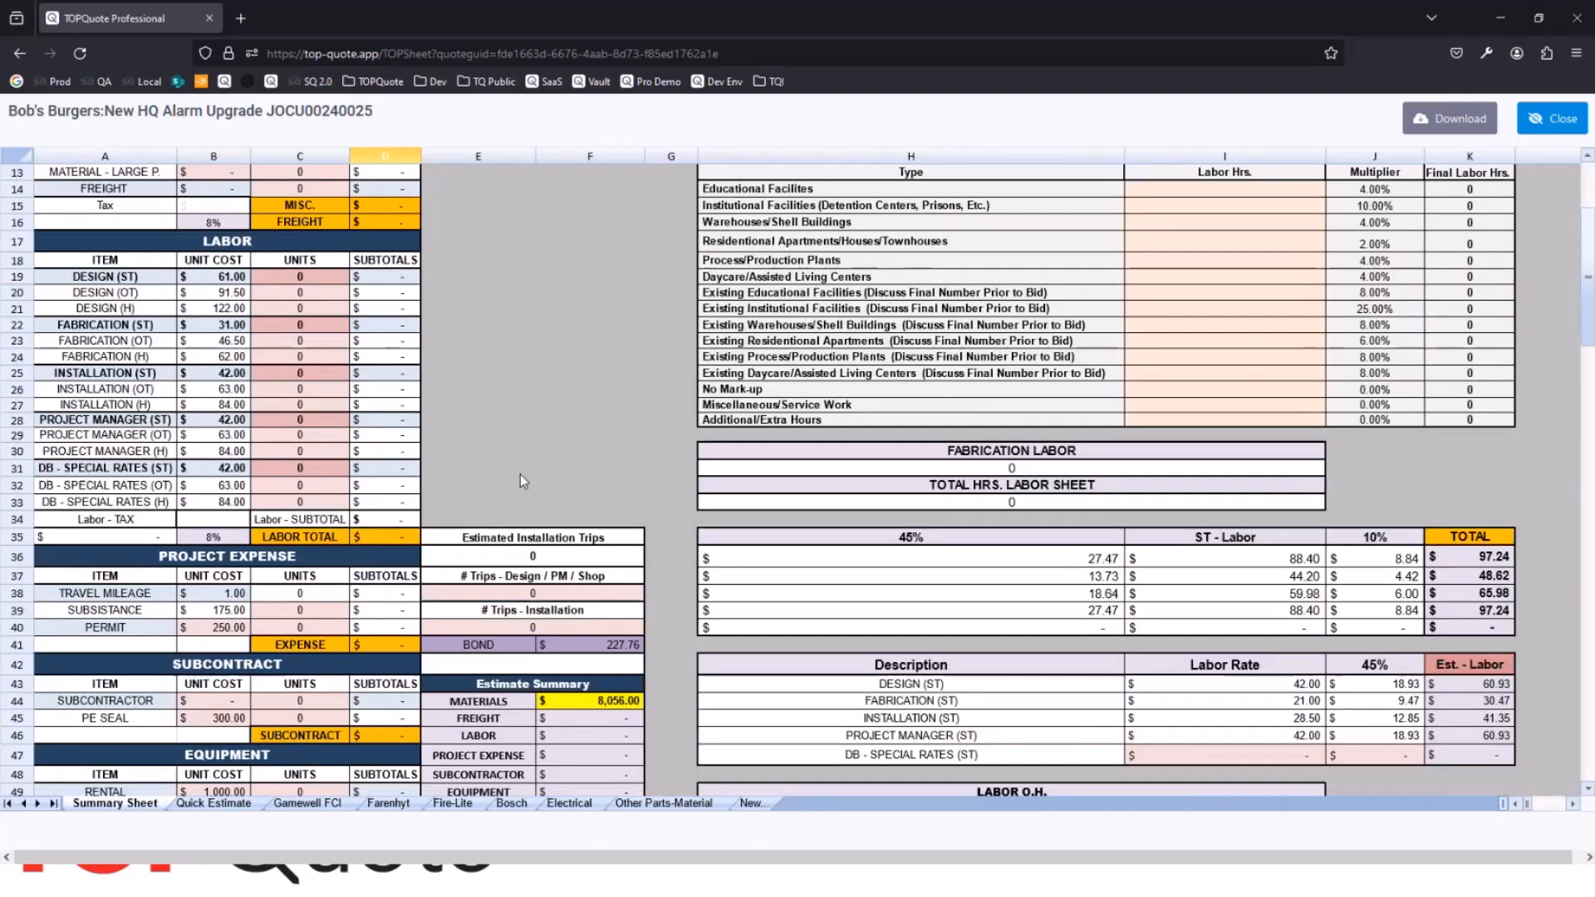
pyautogui.scroll(4, 590, 448)
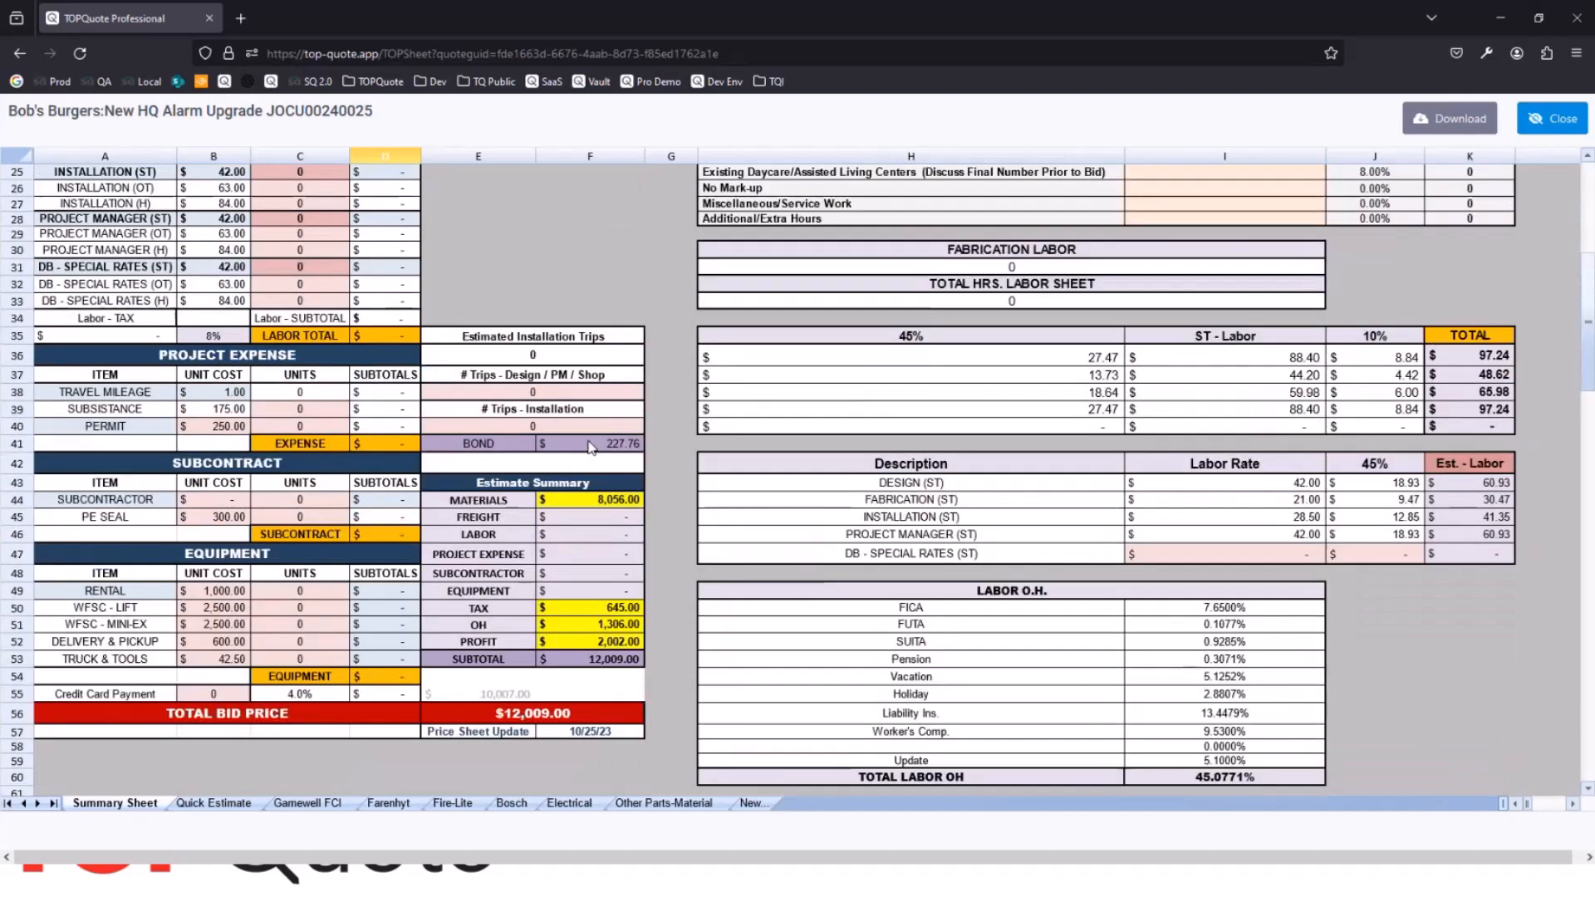
pyautogui.scroll(6, 588, 444)
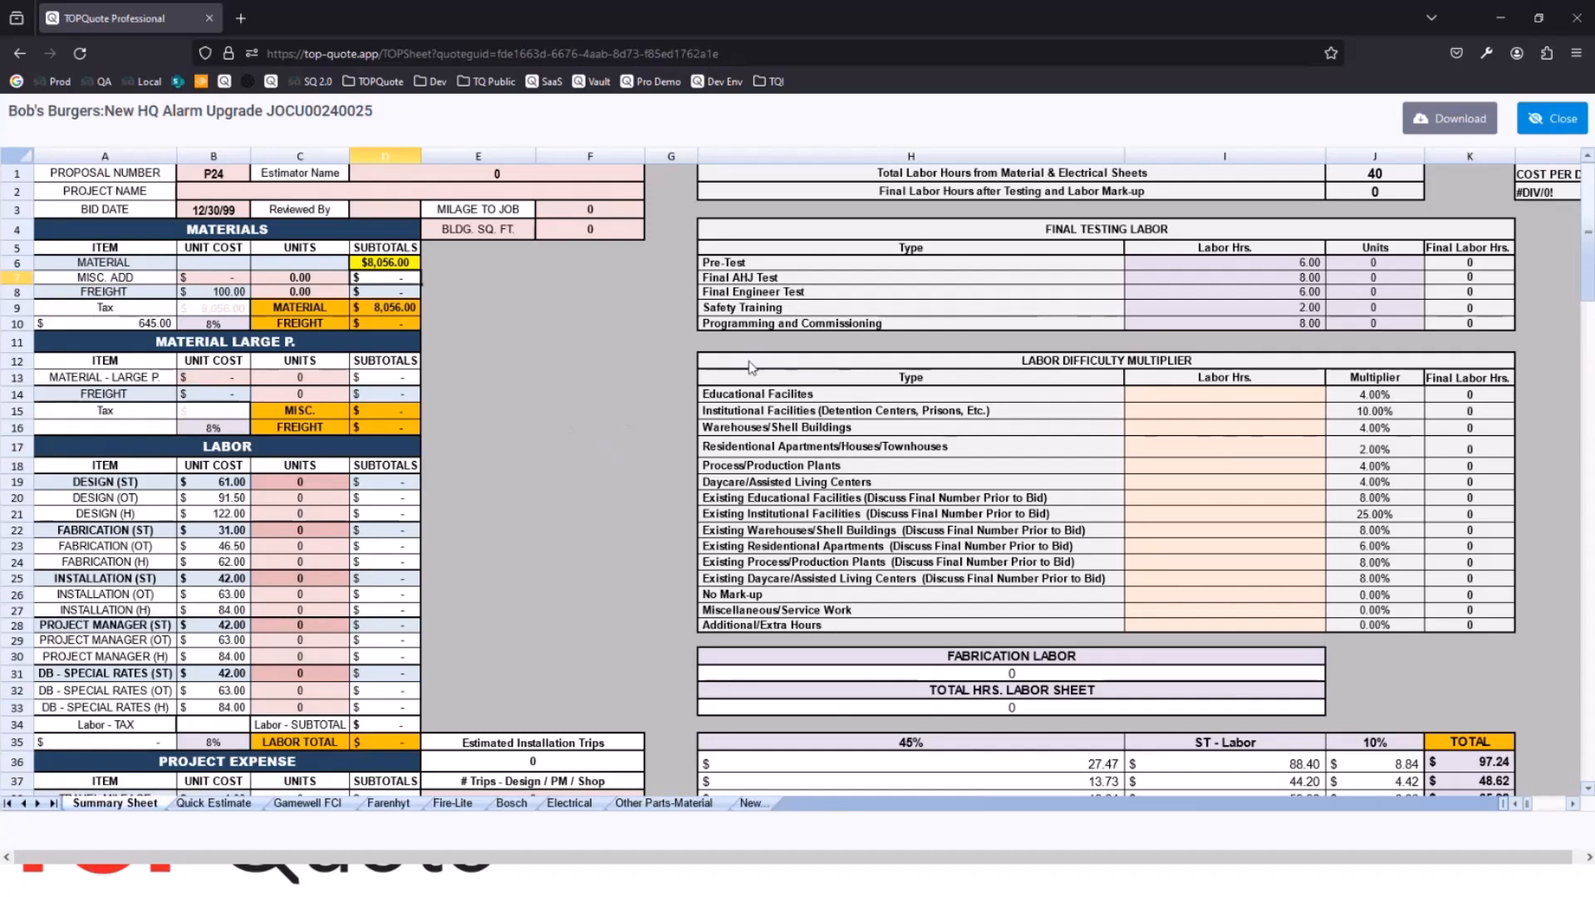
pyautogui.click(1547, 120)
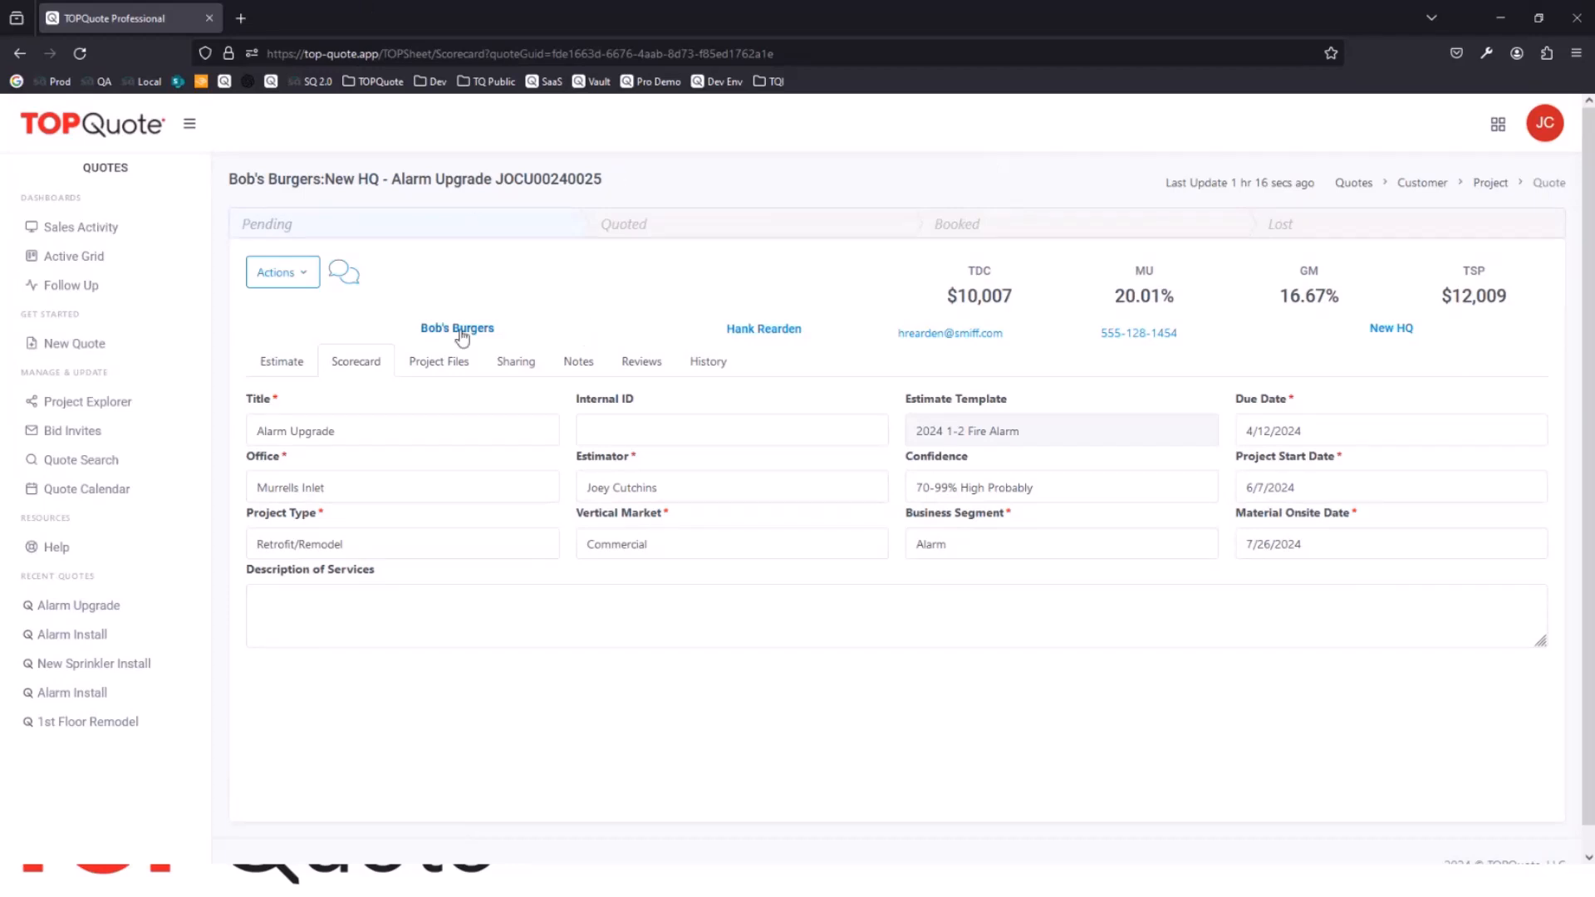
# Step: Upload the file 2024 1-2 Fire Alarm.xlsx to the Communications folder of the quote's project files
pyautogui.click(446, 373)
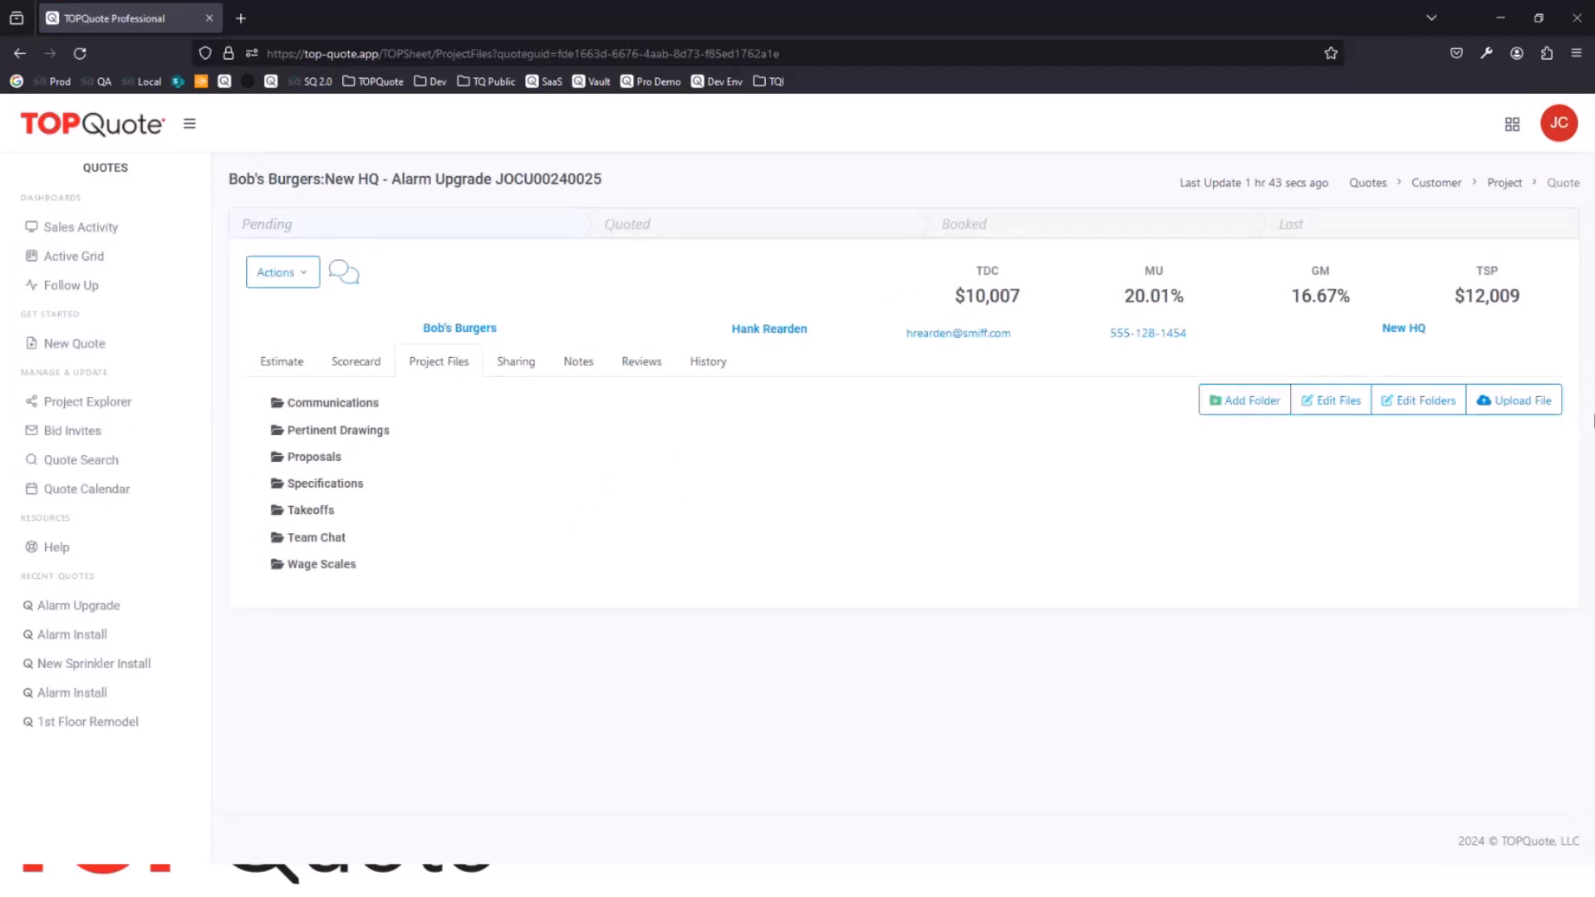
pyautogui.click(1517, 403)
pyautogui.click(345, 475)
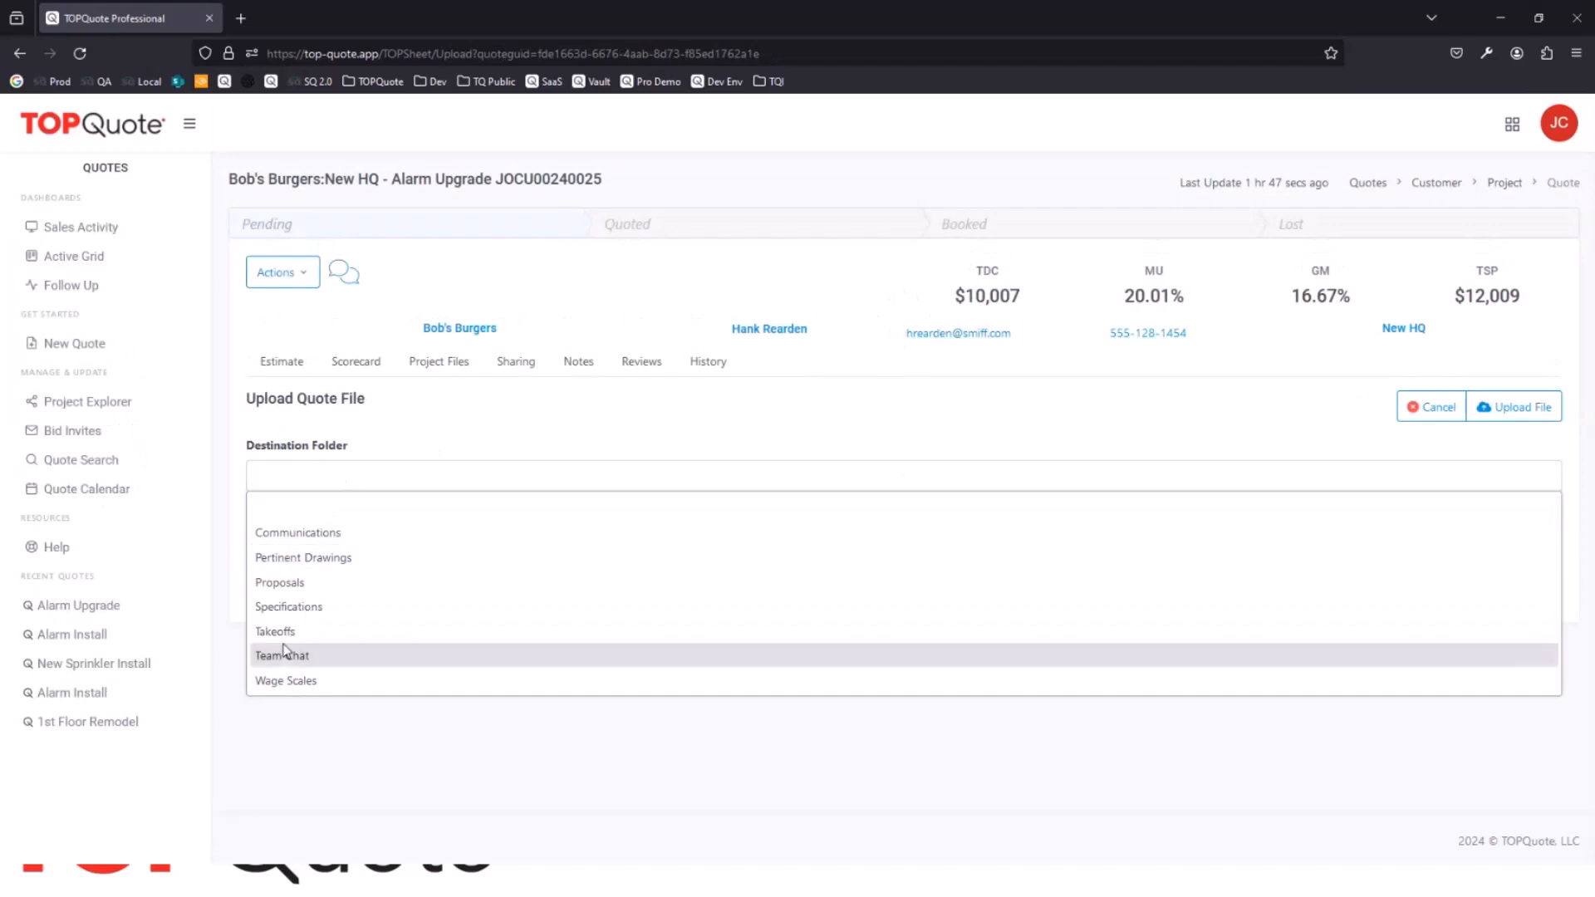
pyautogui.click(307, 533)
pyautogui.click(280, 538)
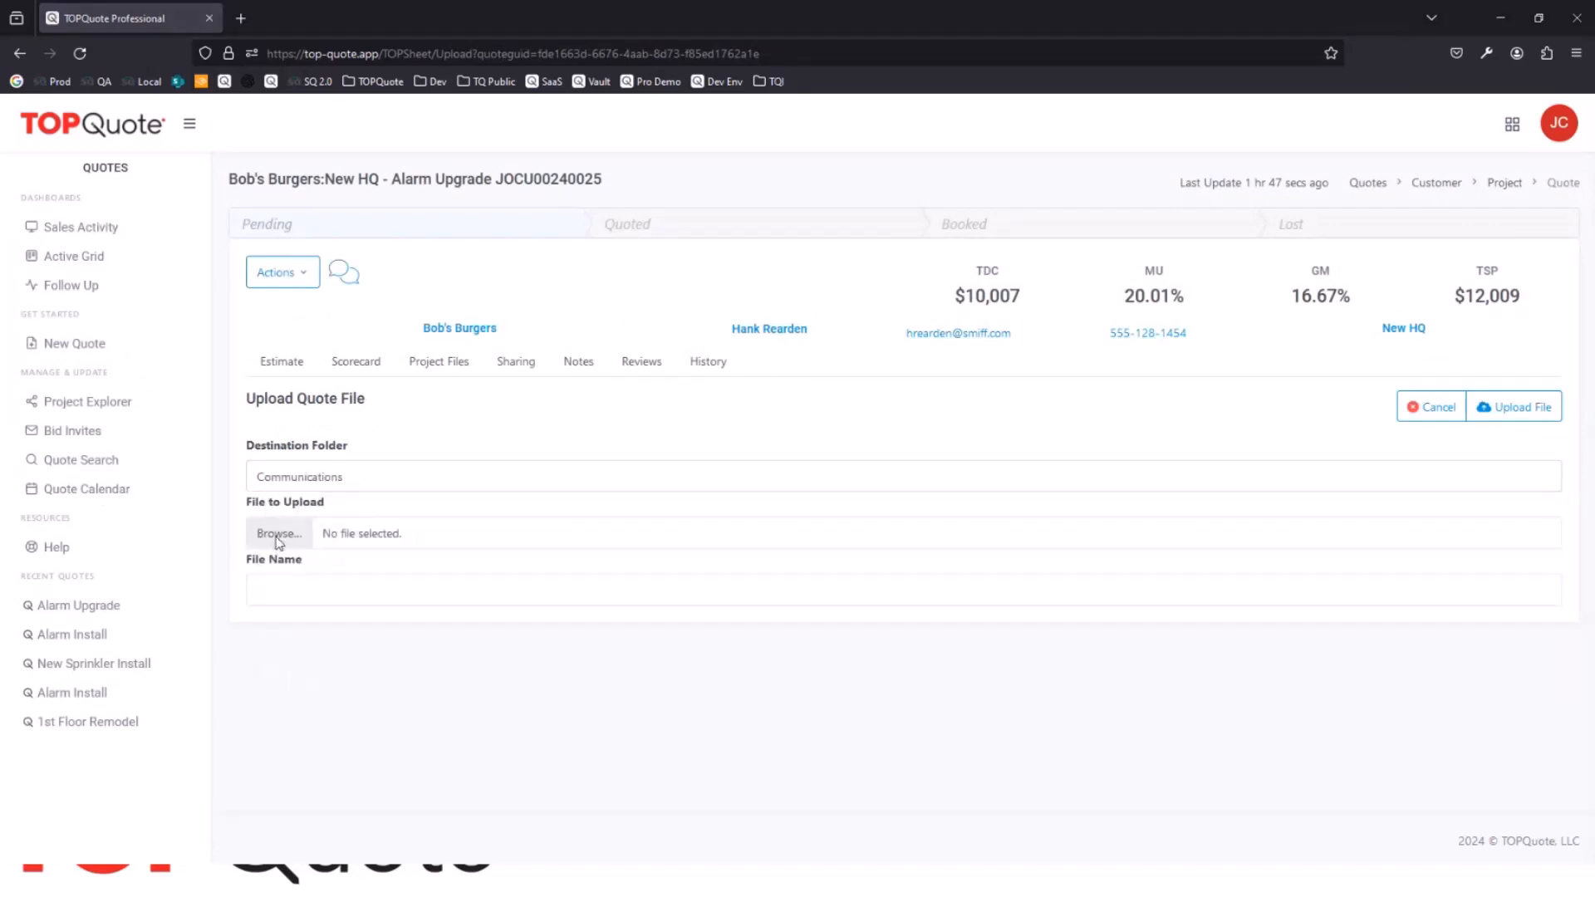
pyautogui.doubleClick(212, 121)
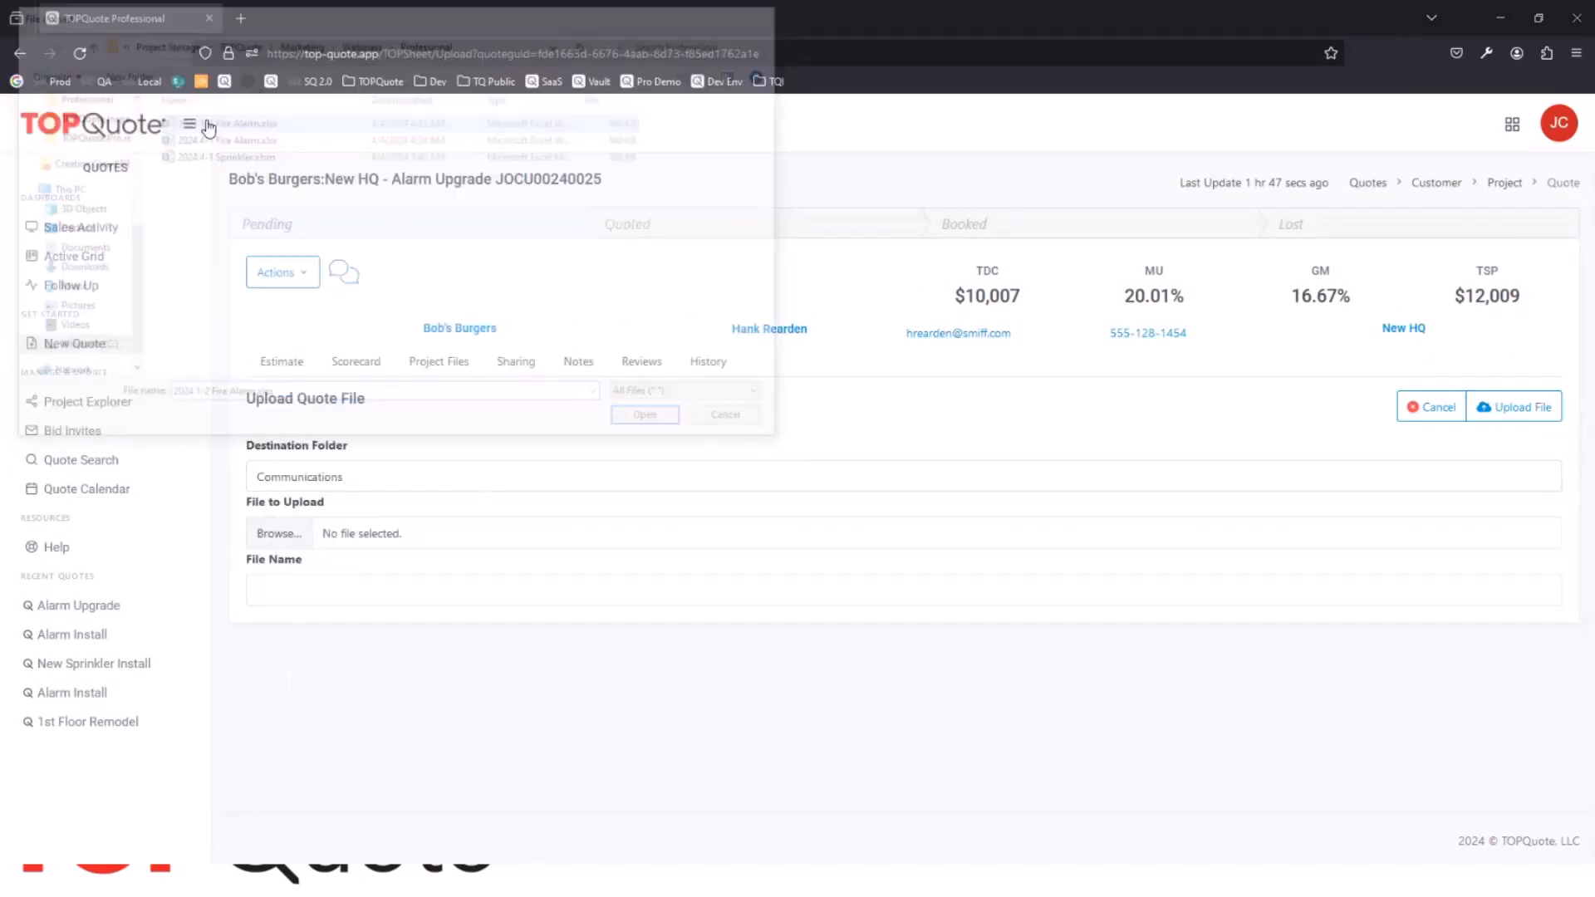
pyautogui.click(1514, 420)
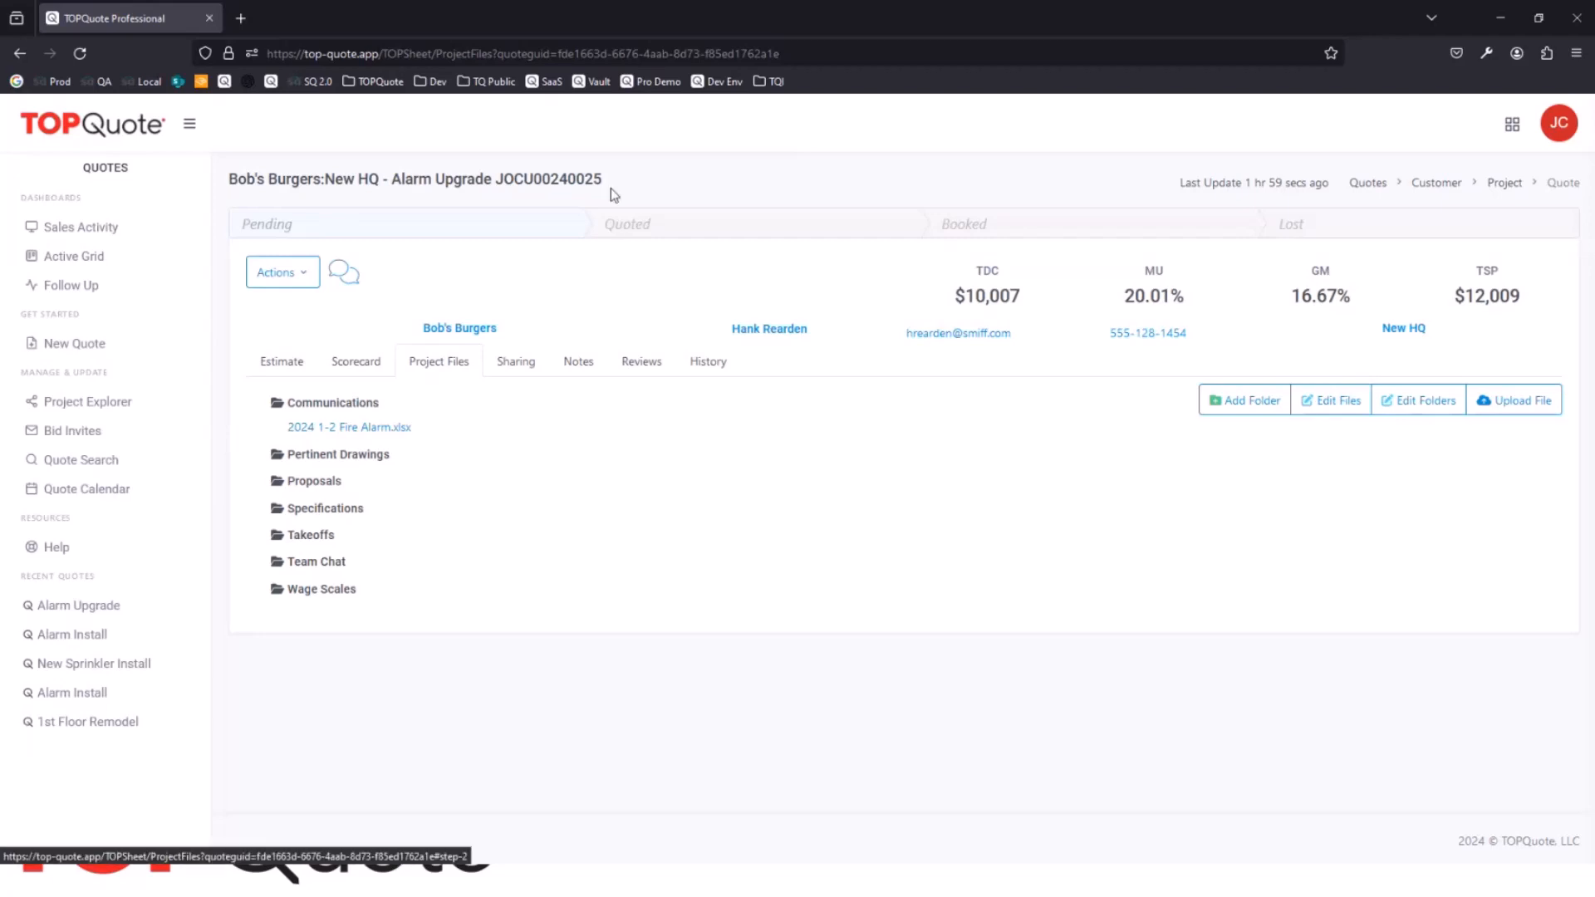
# Step: Look through the quote's sharing options, notes and reviews
pyautogui.click(518, 361)
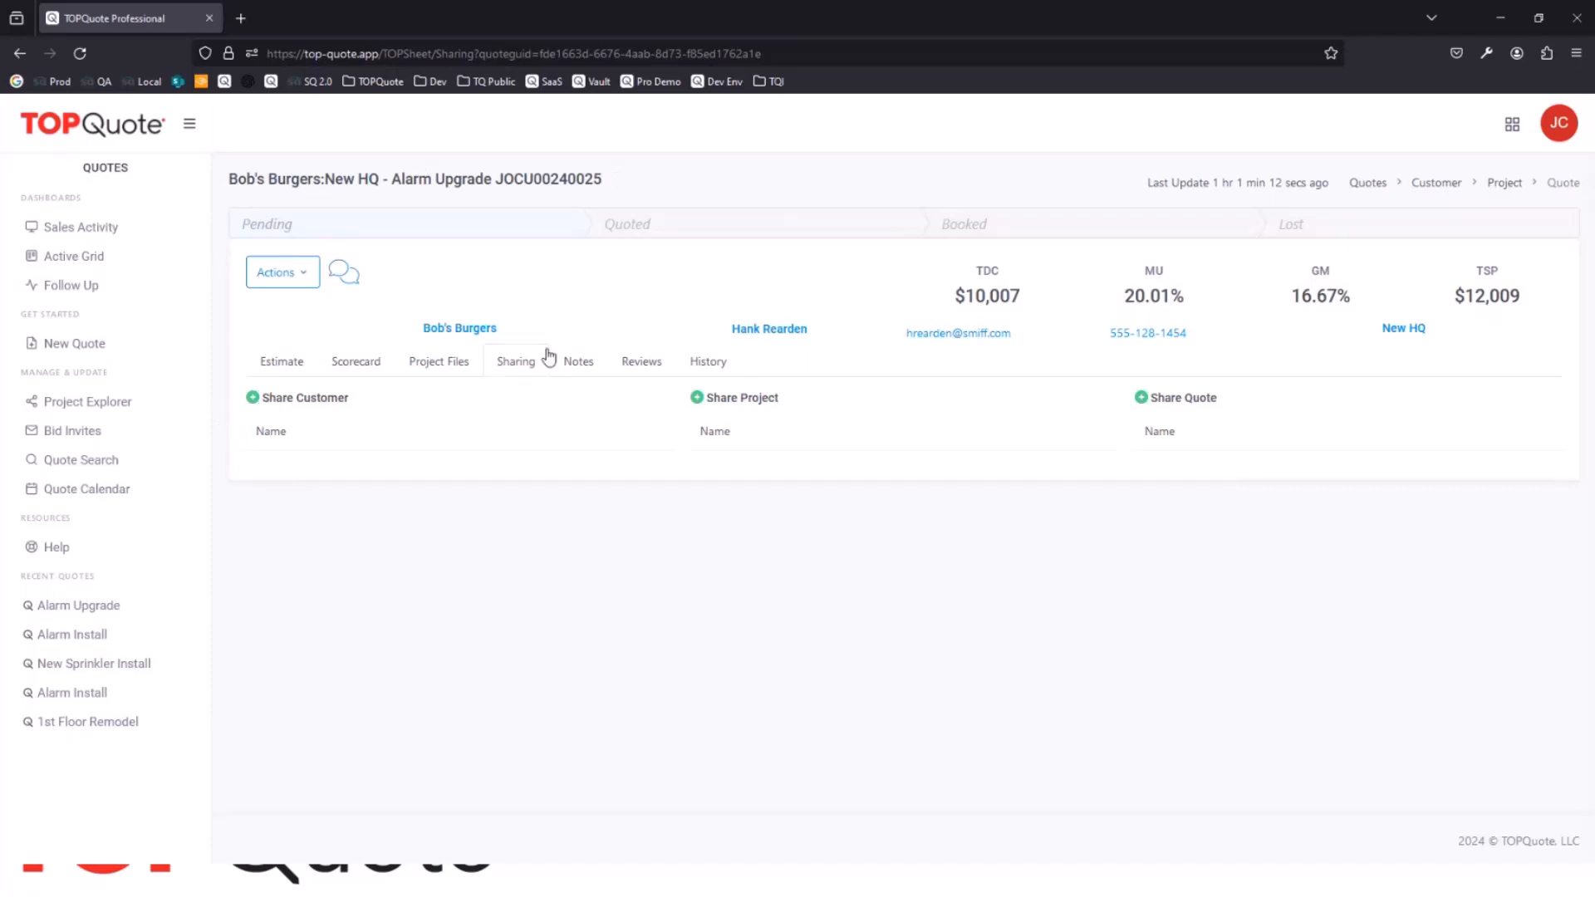
pyautogui.click(580, 361)
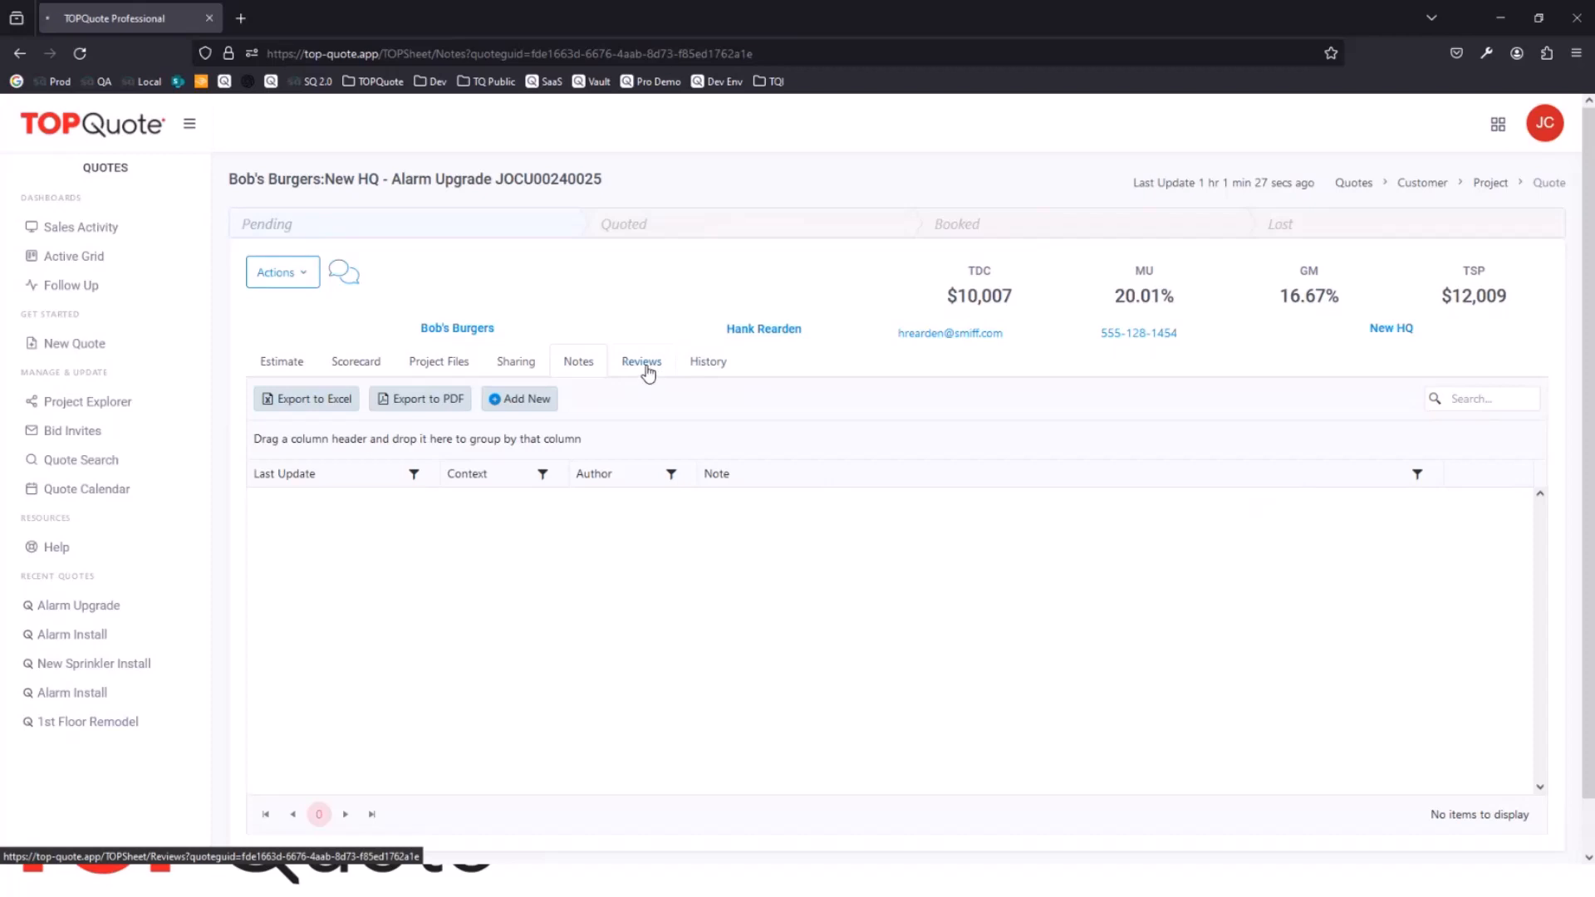
pyautogui.click(648, 370)
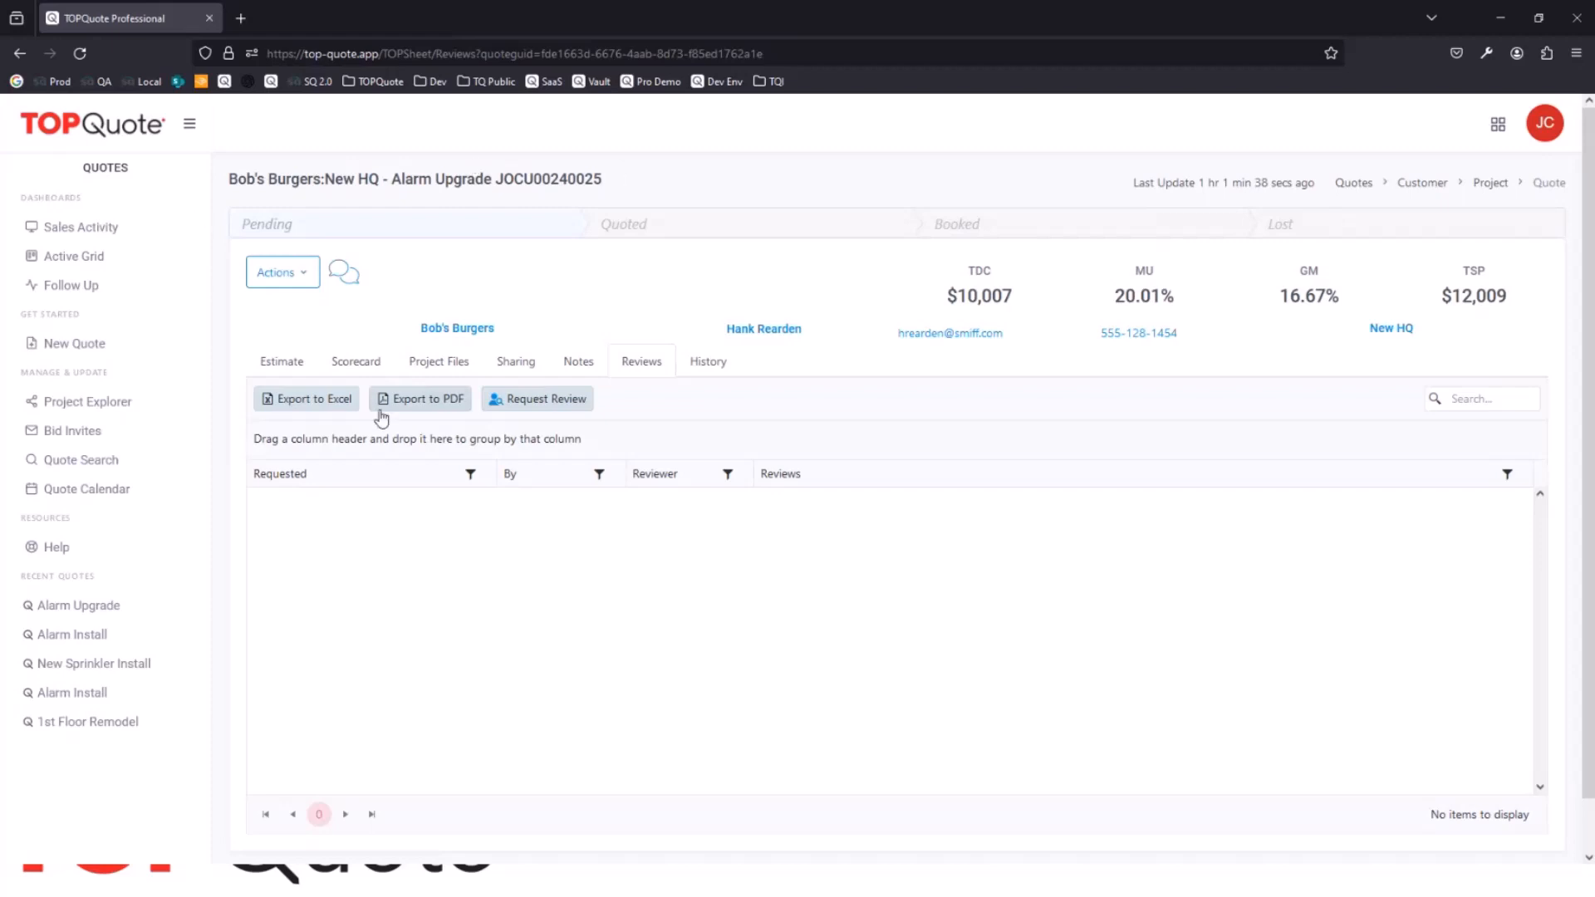
# Step: Request a review of the quote, searching for "jam" and choosing the matching colleague as reviewer
pyautogui.click(570, 398)
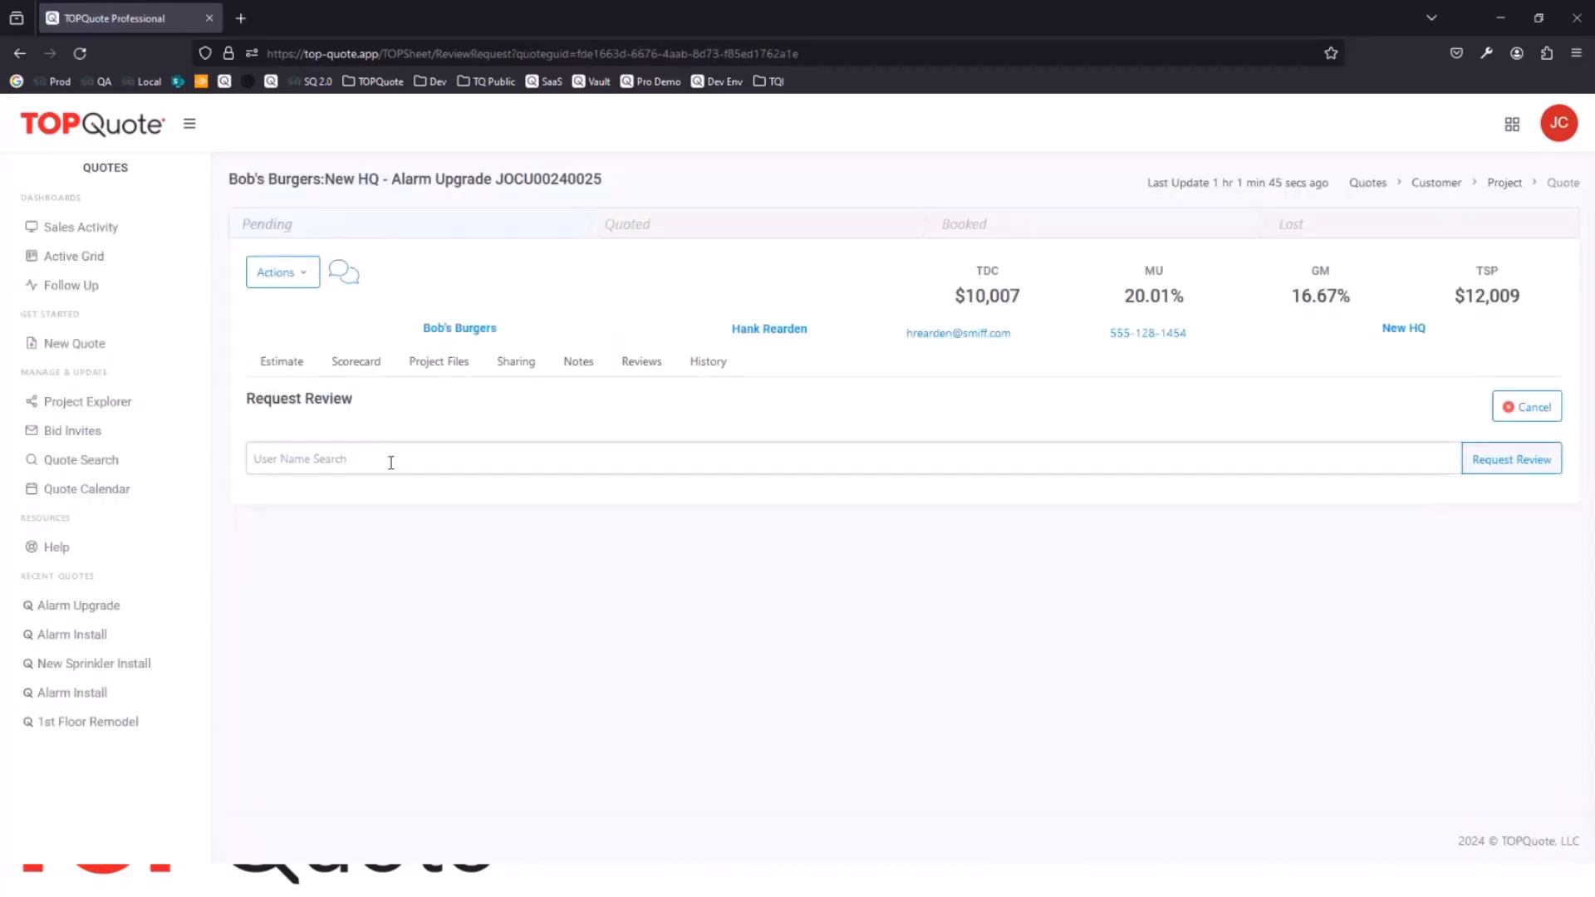
pyautogui.click(391, 463)
pyautogui.write('jam')
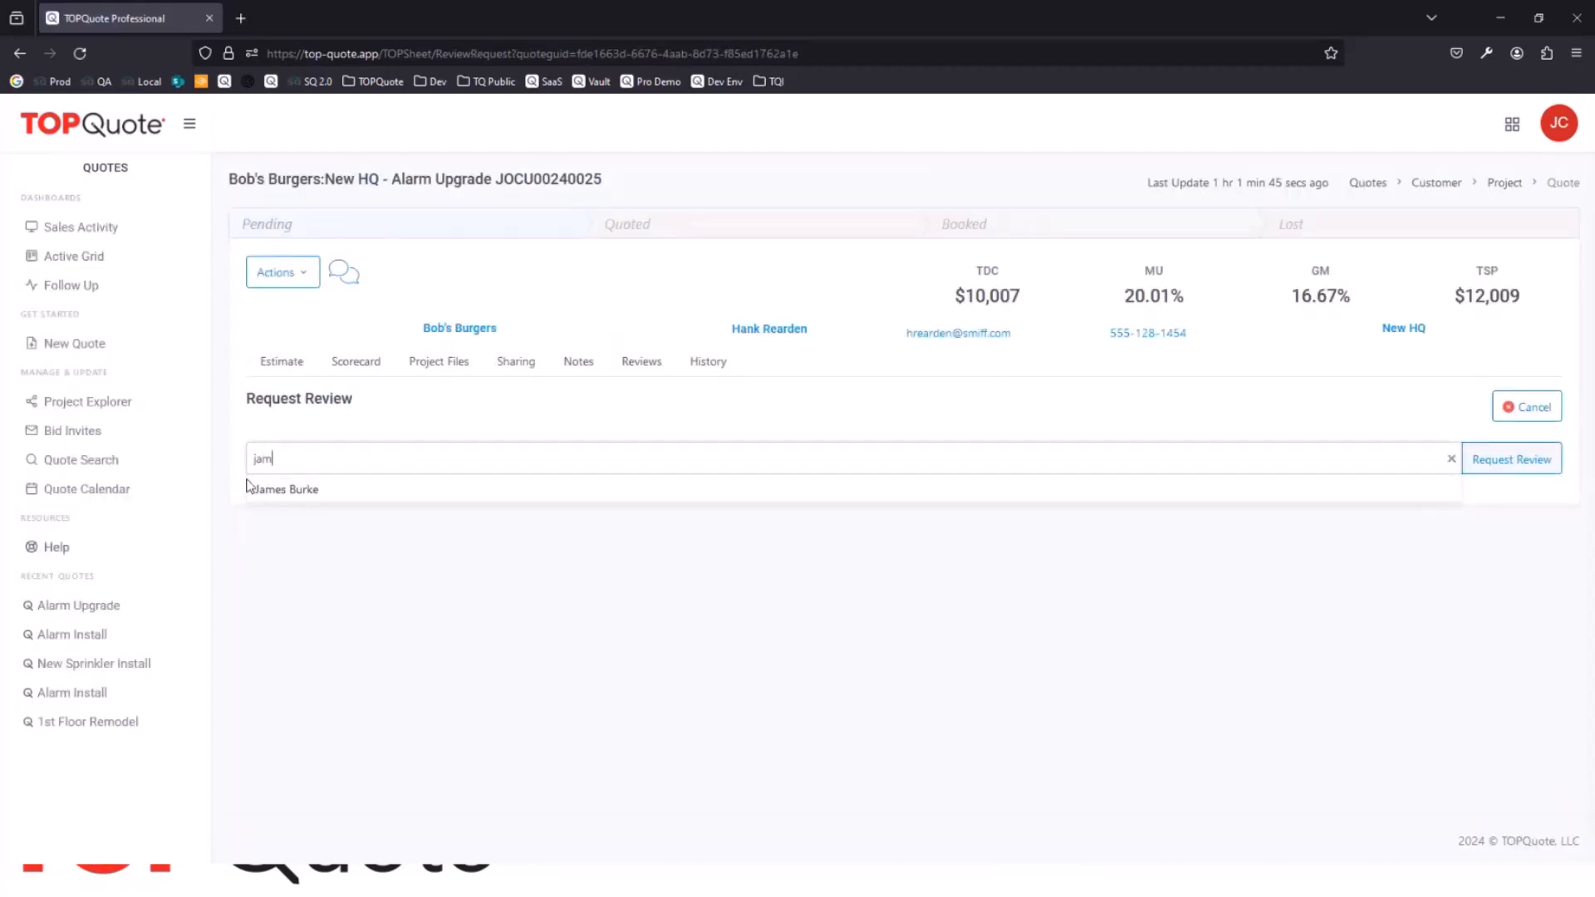
pyautogui.click(299, 491)
pyautogui.click(1504, 462)
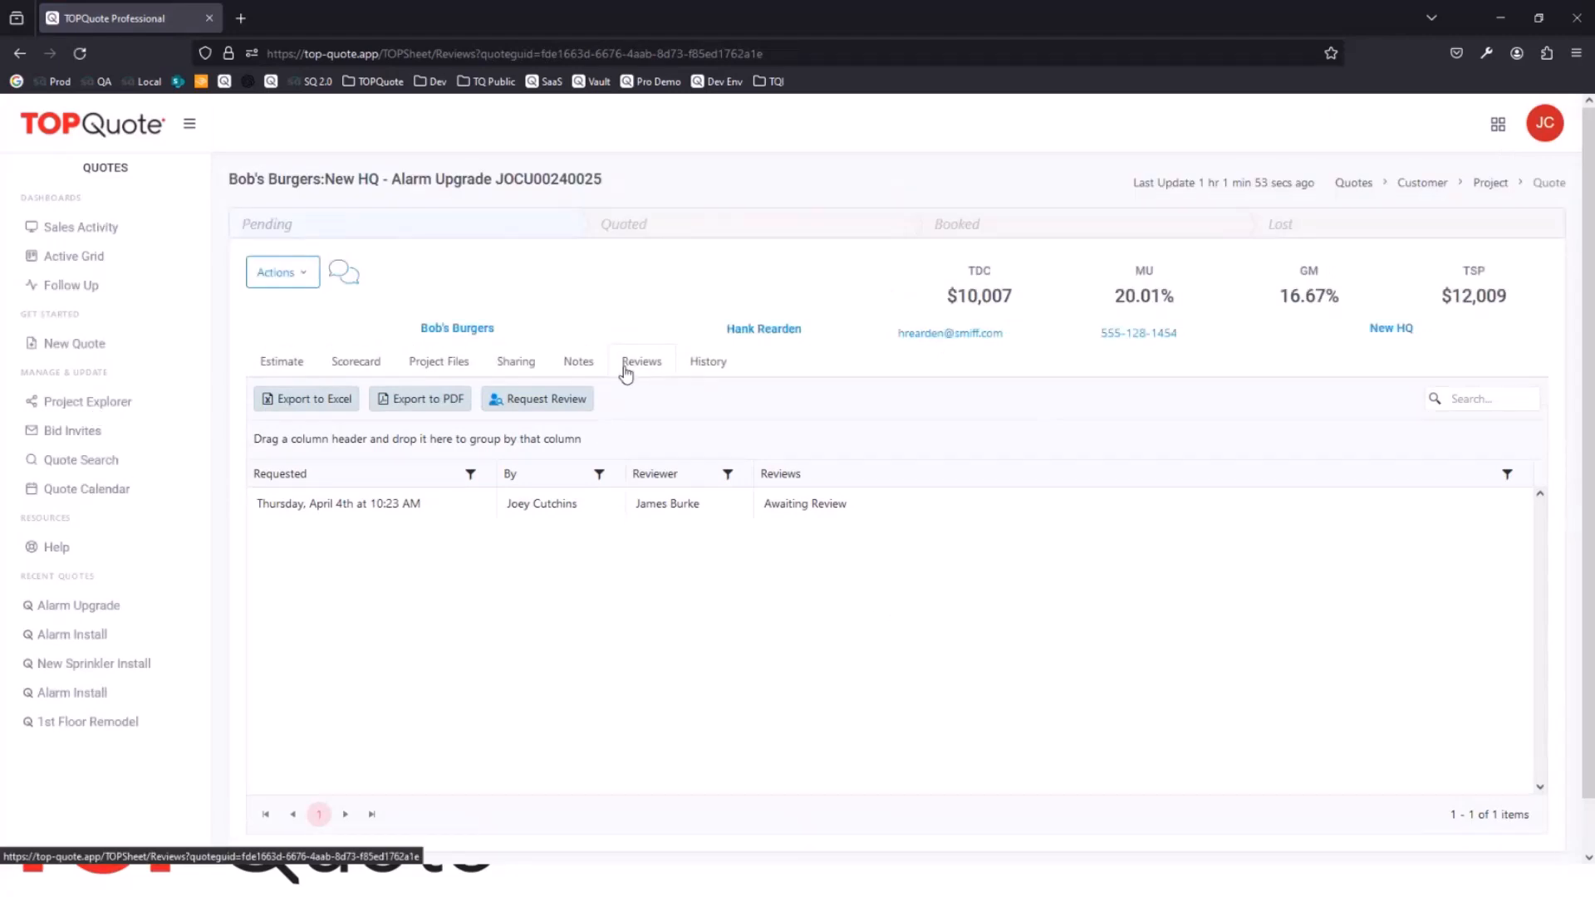
# Step: View the quote's TOPSheet activity history, and briefly reopen and close its estimate
pyautogui.click(696, 370)
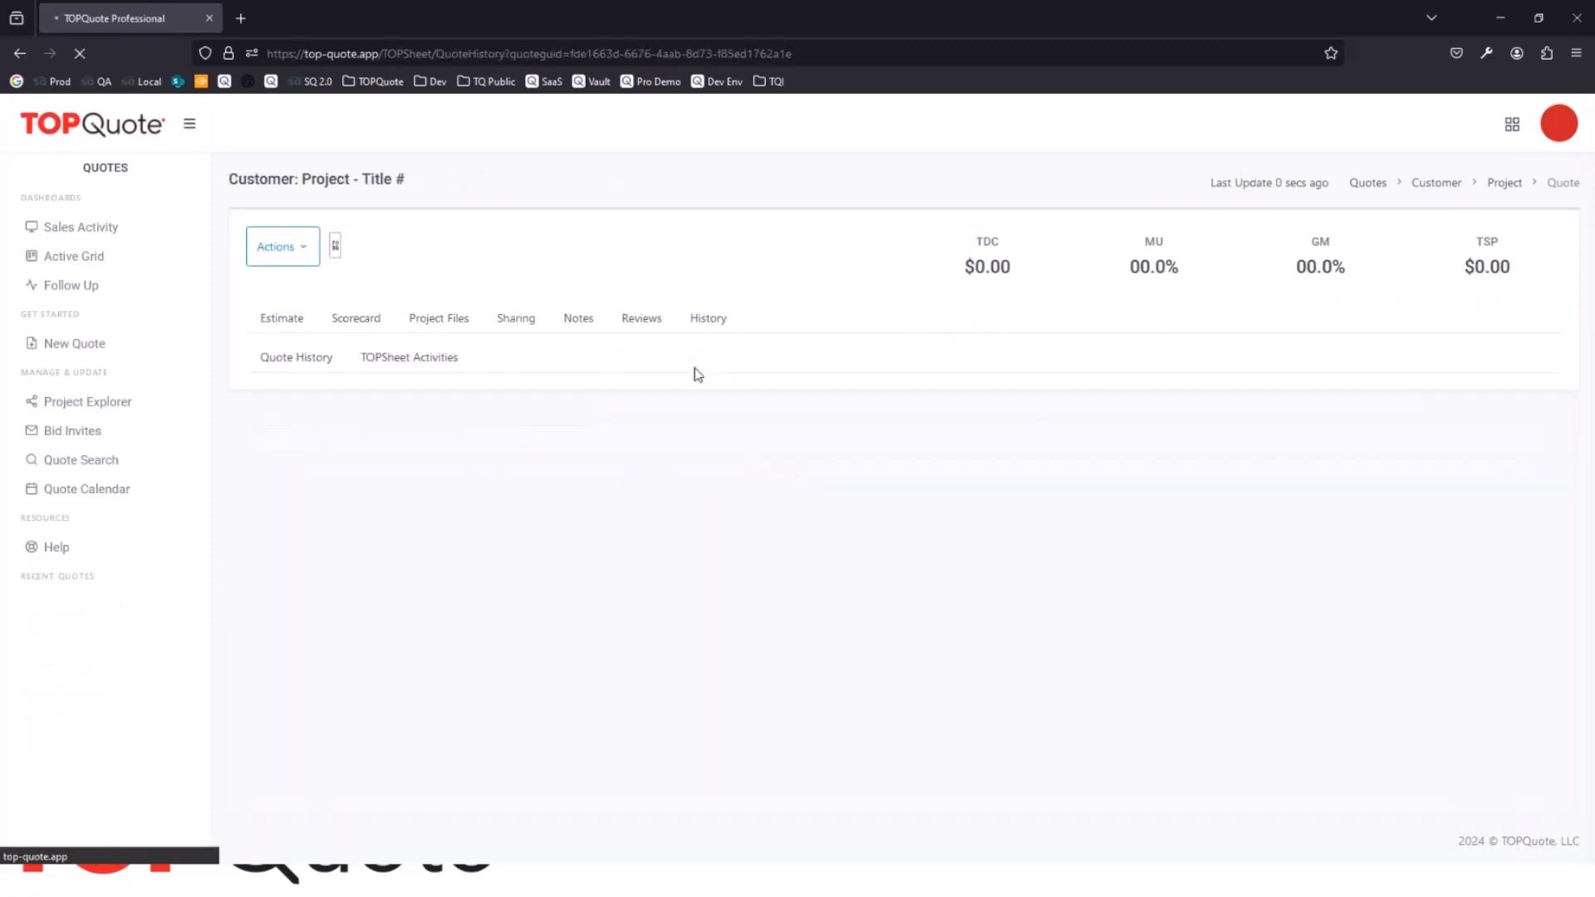
pyautogui.click(420, 401)
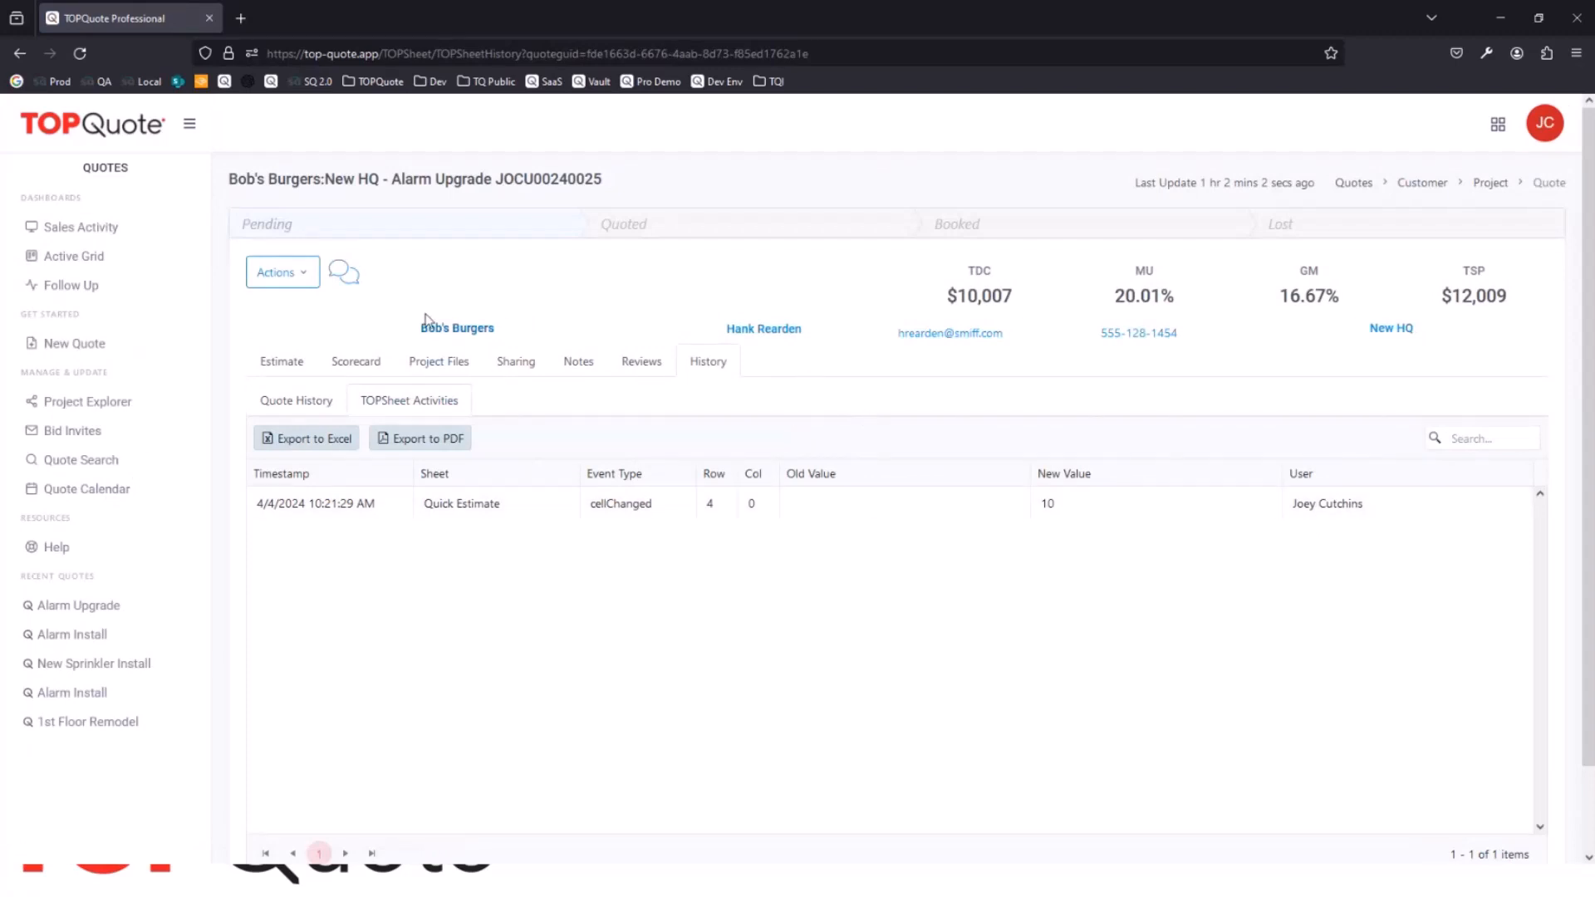
pyautogui.click(283, 363)
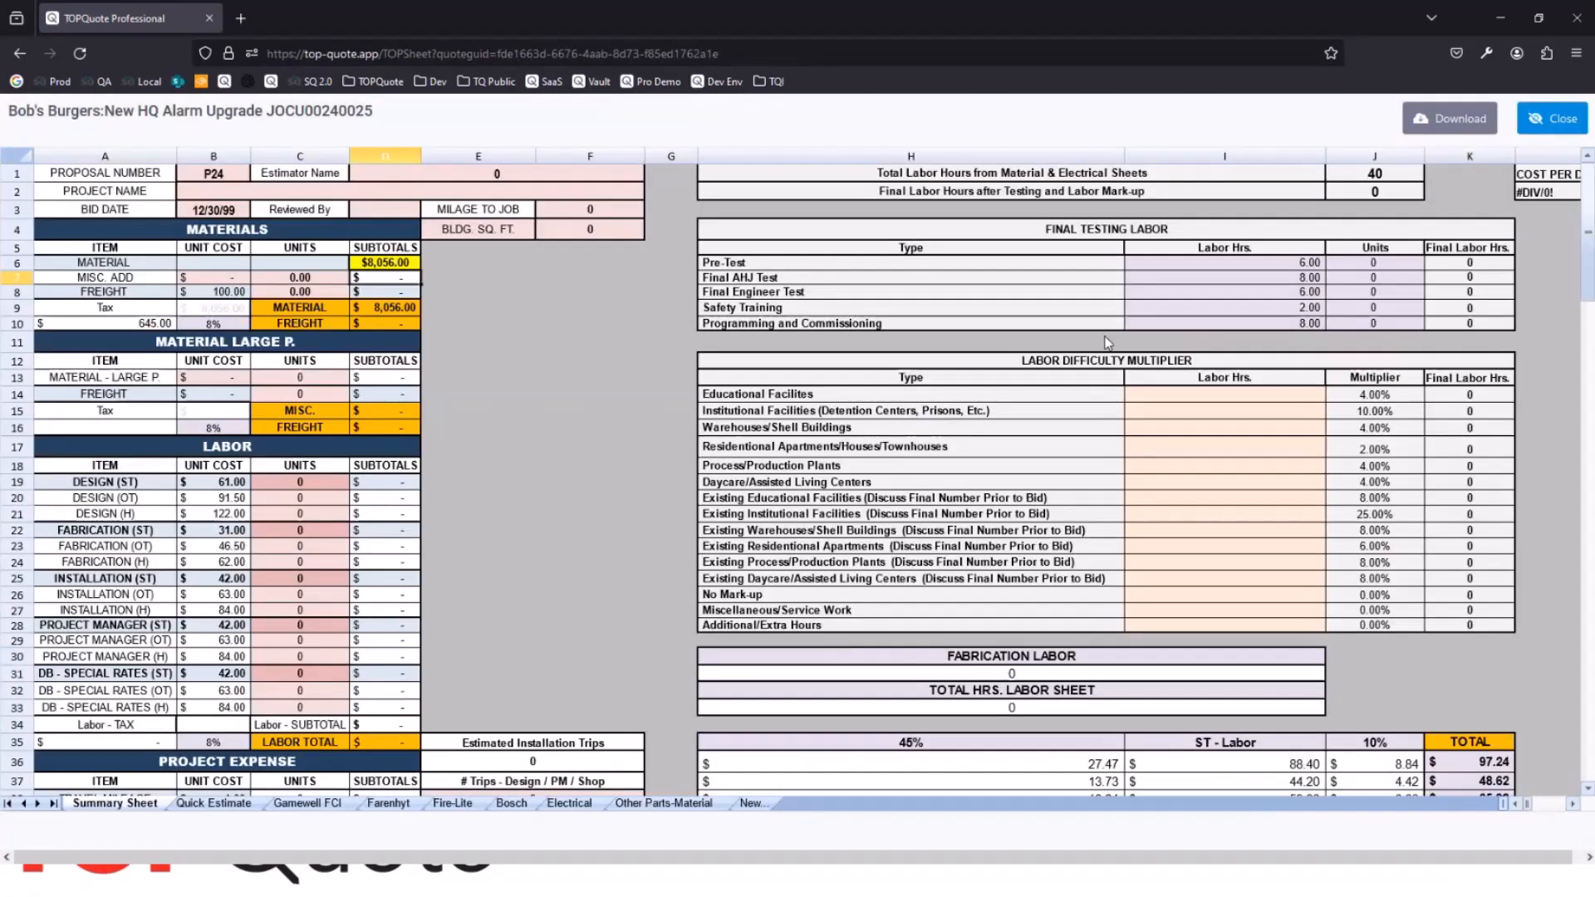
pyautogui.click(1551, 118)
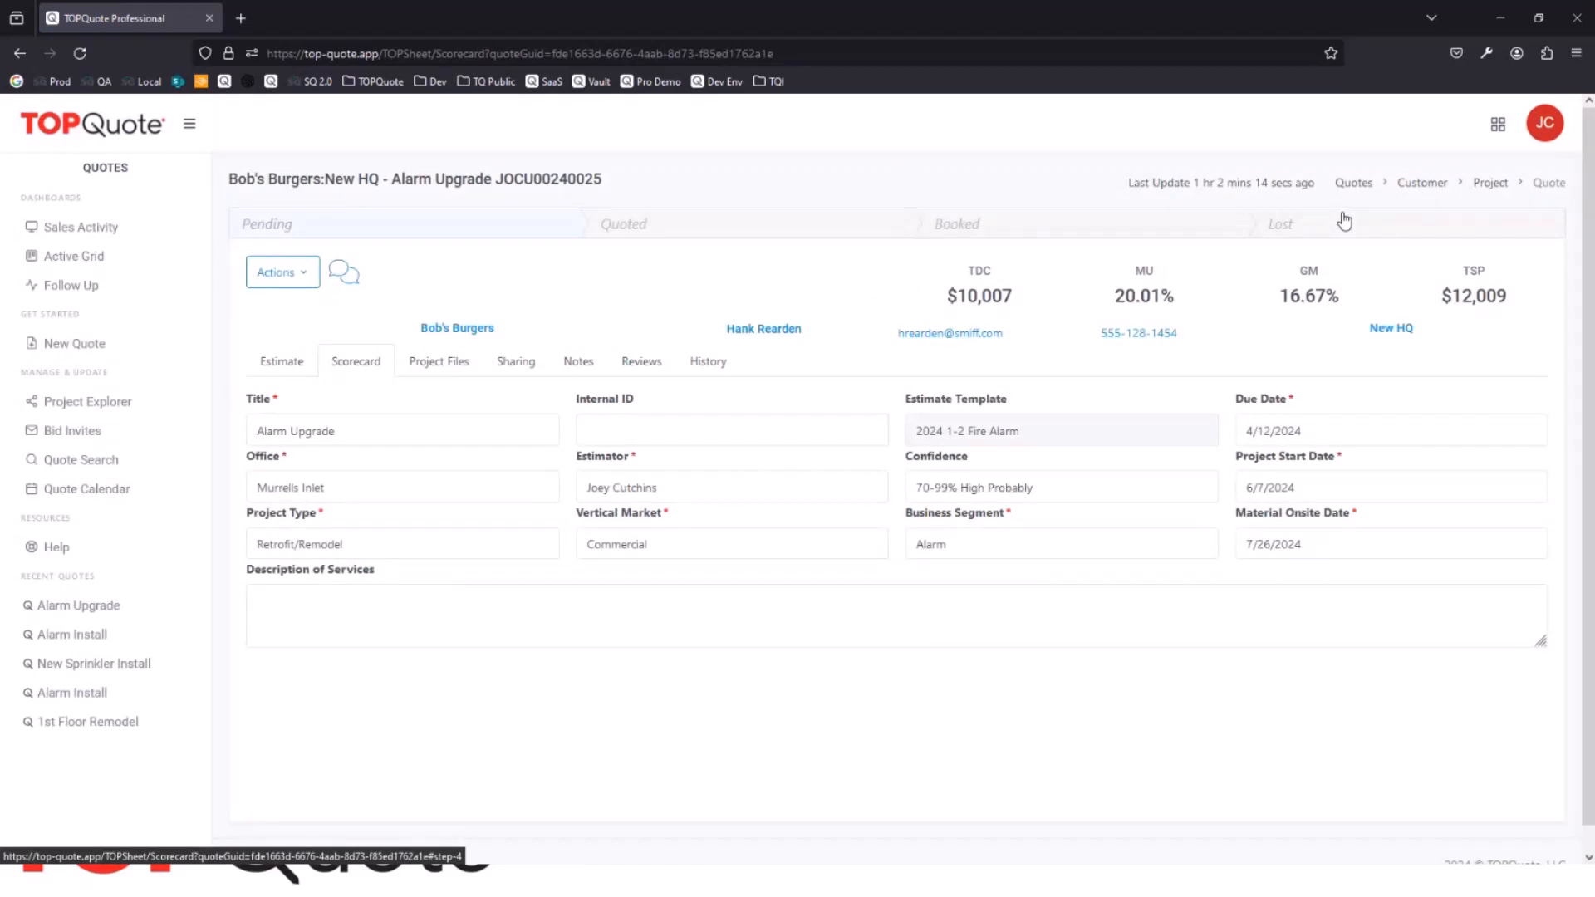
# Step: Post "Add the cad files" in the quote's active conversation with a mention of a colleague, and hide the conversation
pyautogui.click(339, 275)
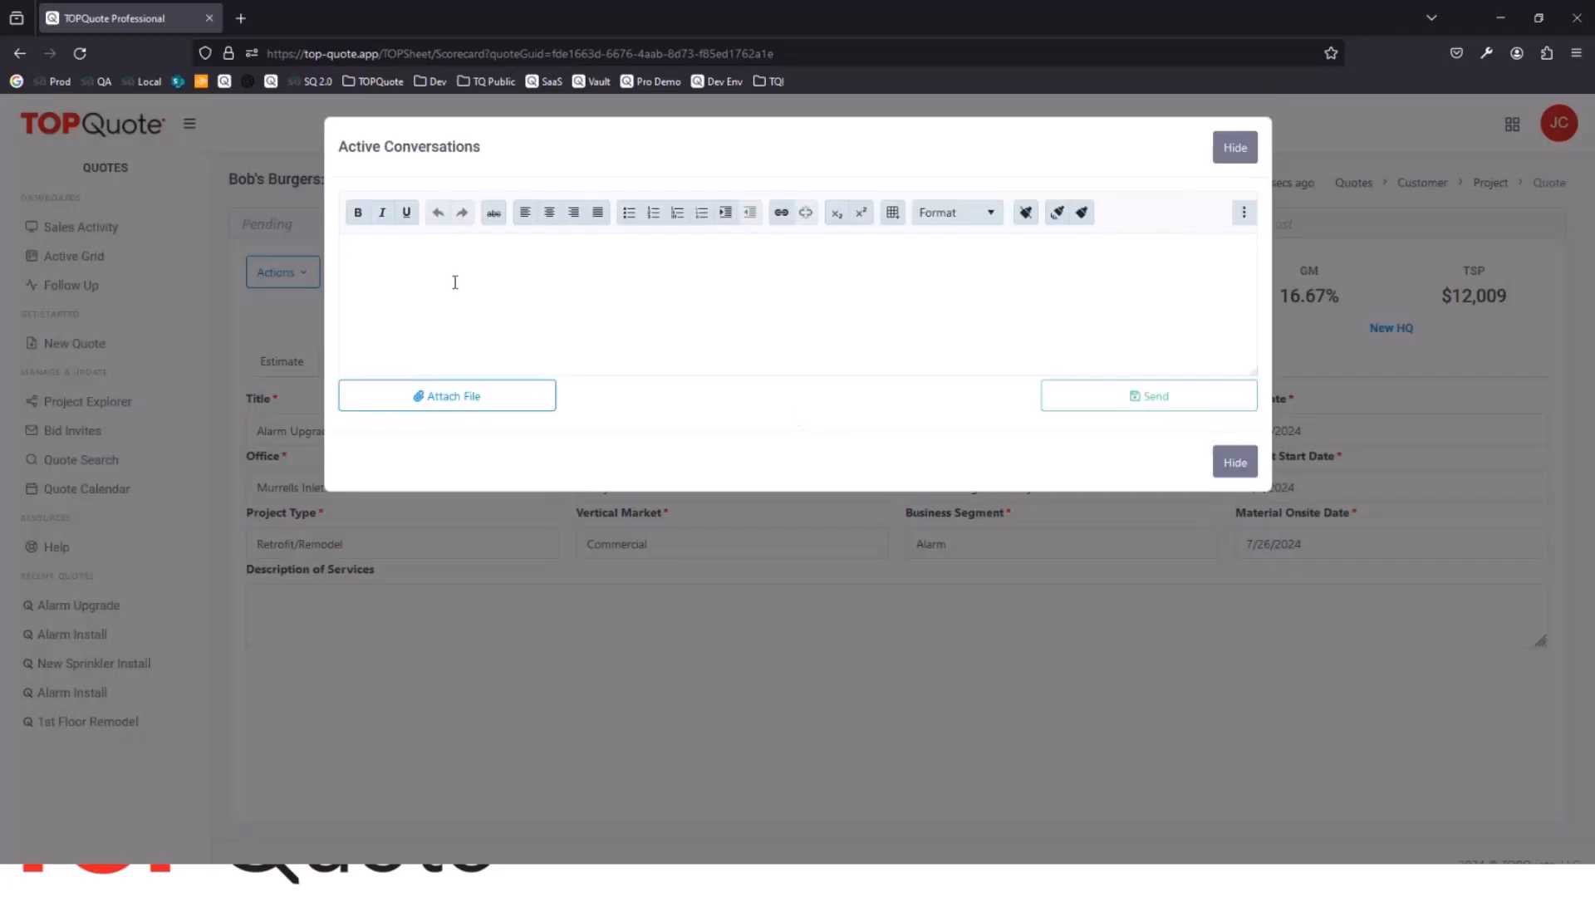
pyautogui.write('@')
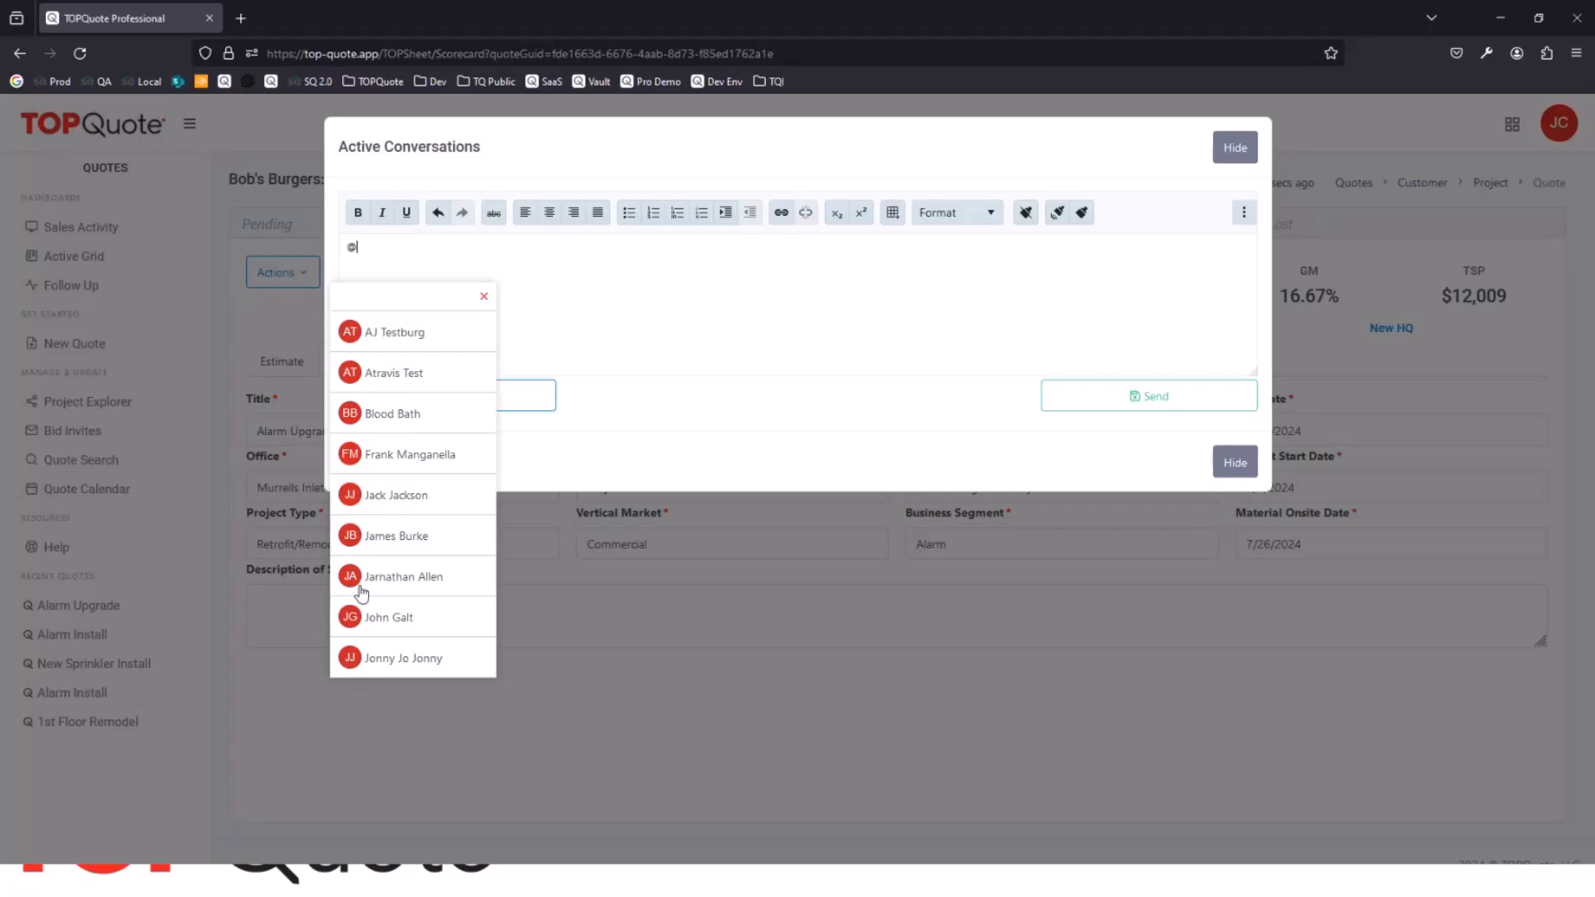
pyautogui.click(420, 538)
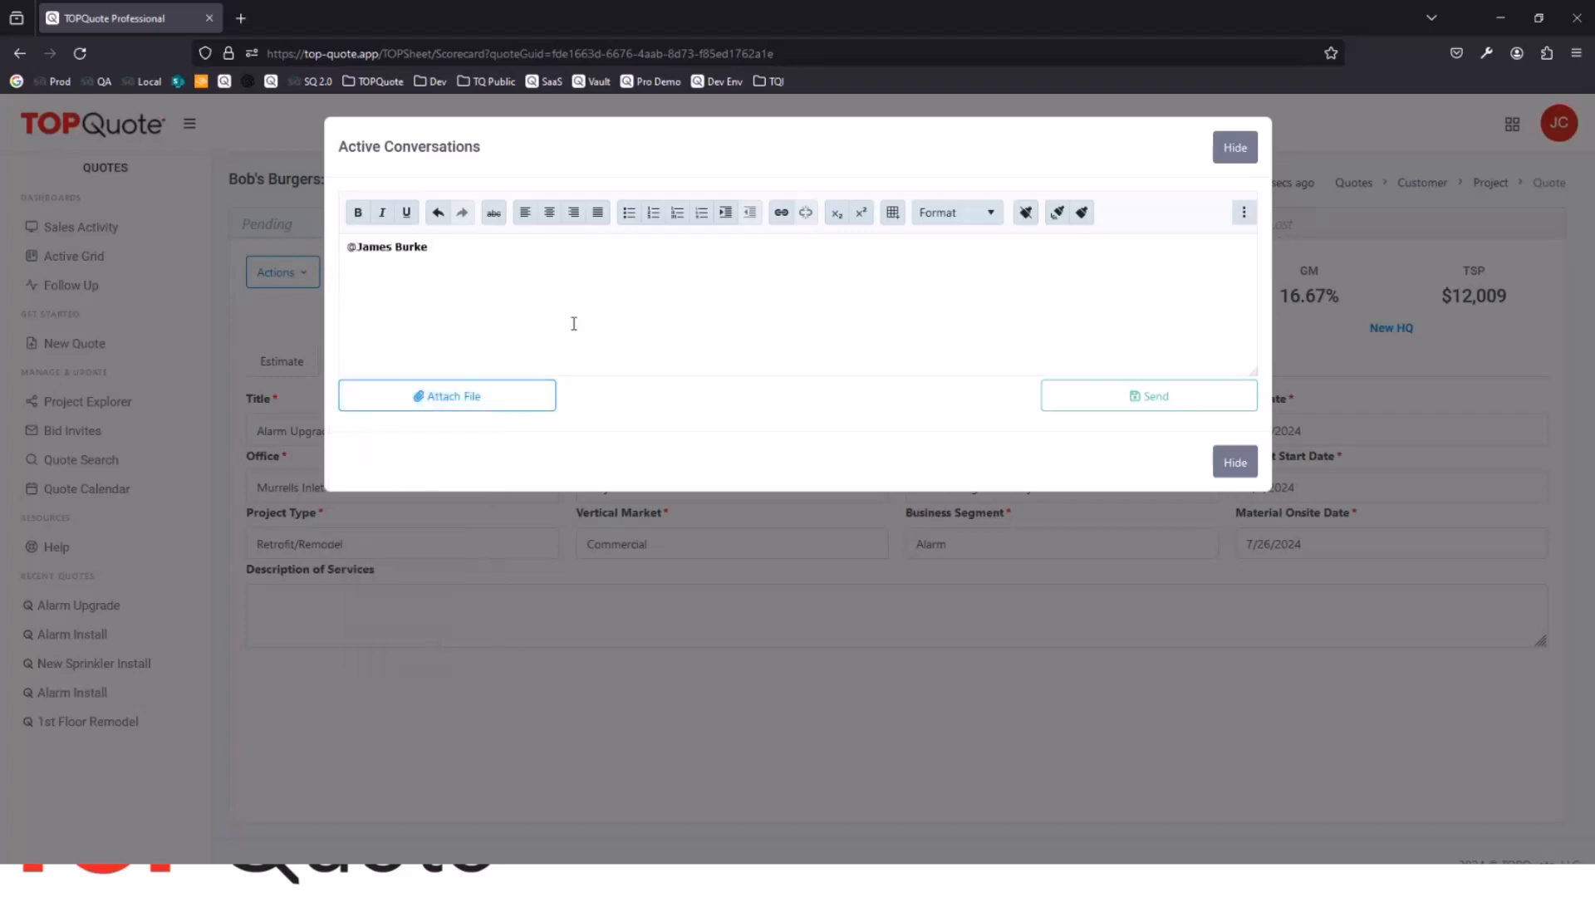
pyautogui.write('Add the cad files')
pyautogui.click(1167, 403)
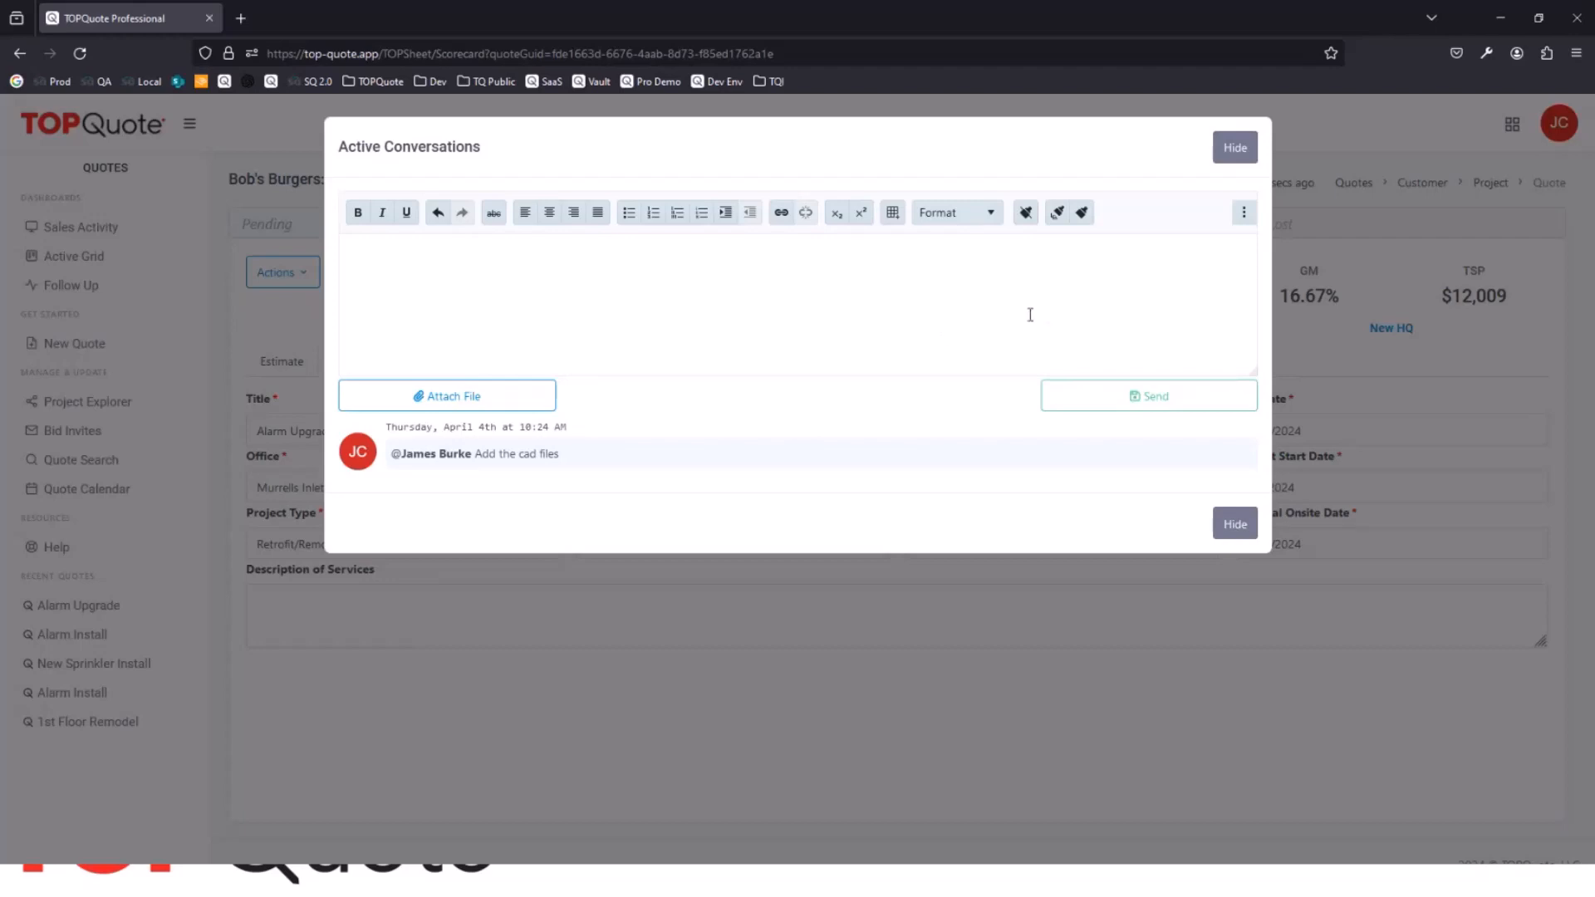
pyautogui.click(1238, 525)
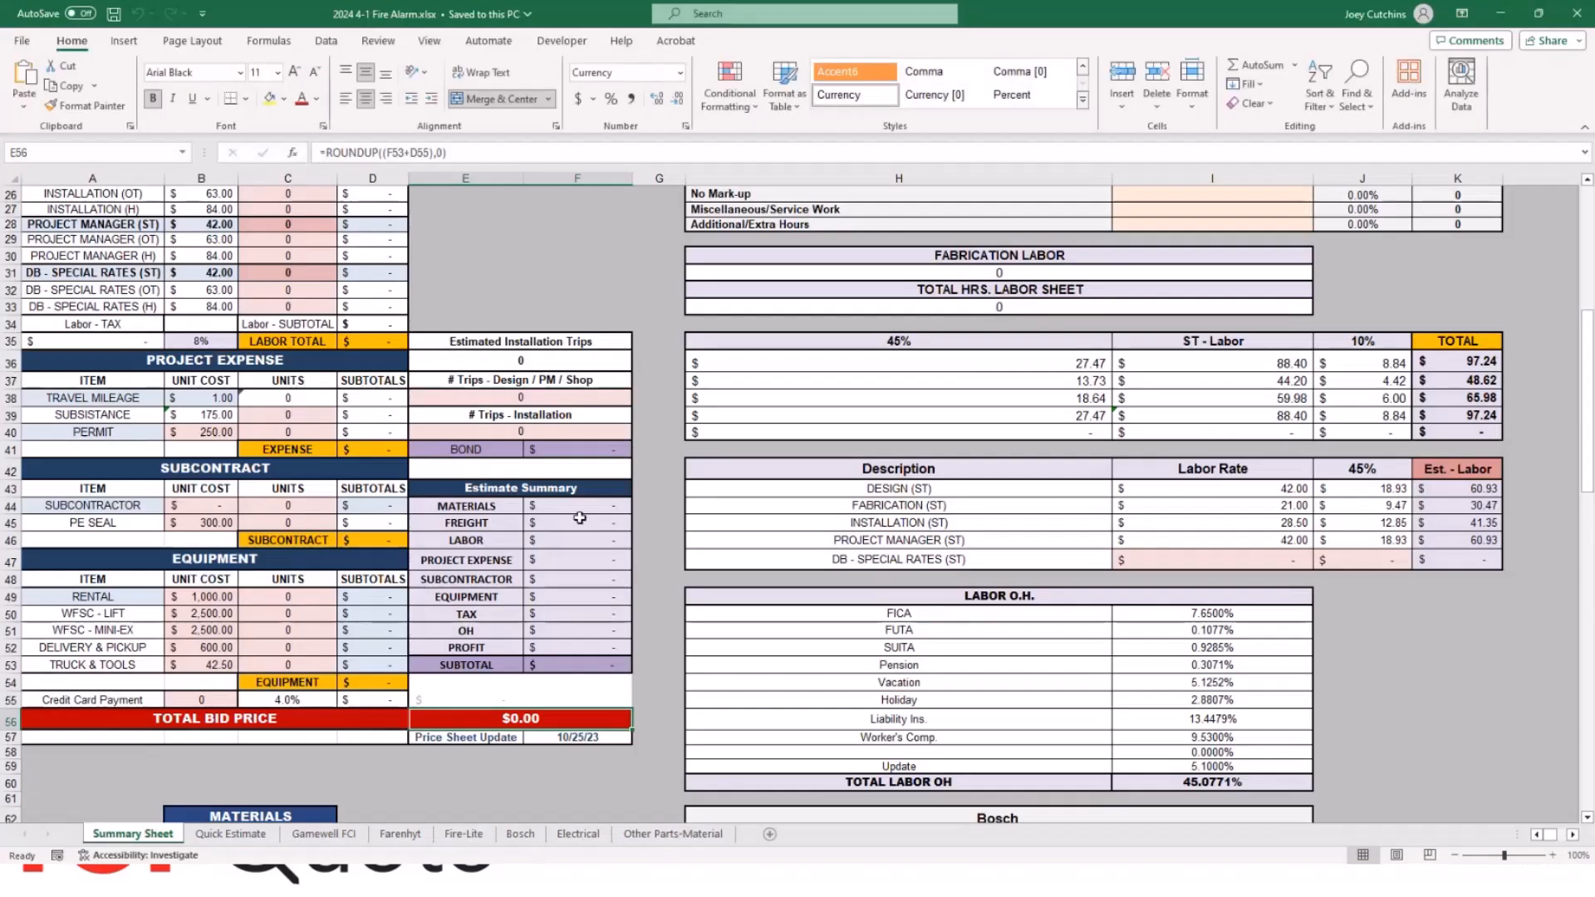
# Step: Check the GWF-7075 panel's material price on the Quick Estimate sheet of 2024 4-1 Fire Alarm.xlsx, and close the workbook
pyautogui.scroll(4, 538, 454)
pyautogui.scroll(4, 539, 454)
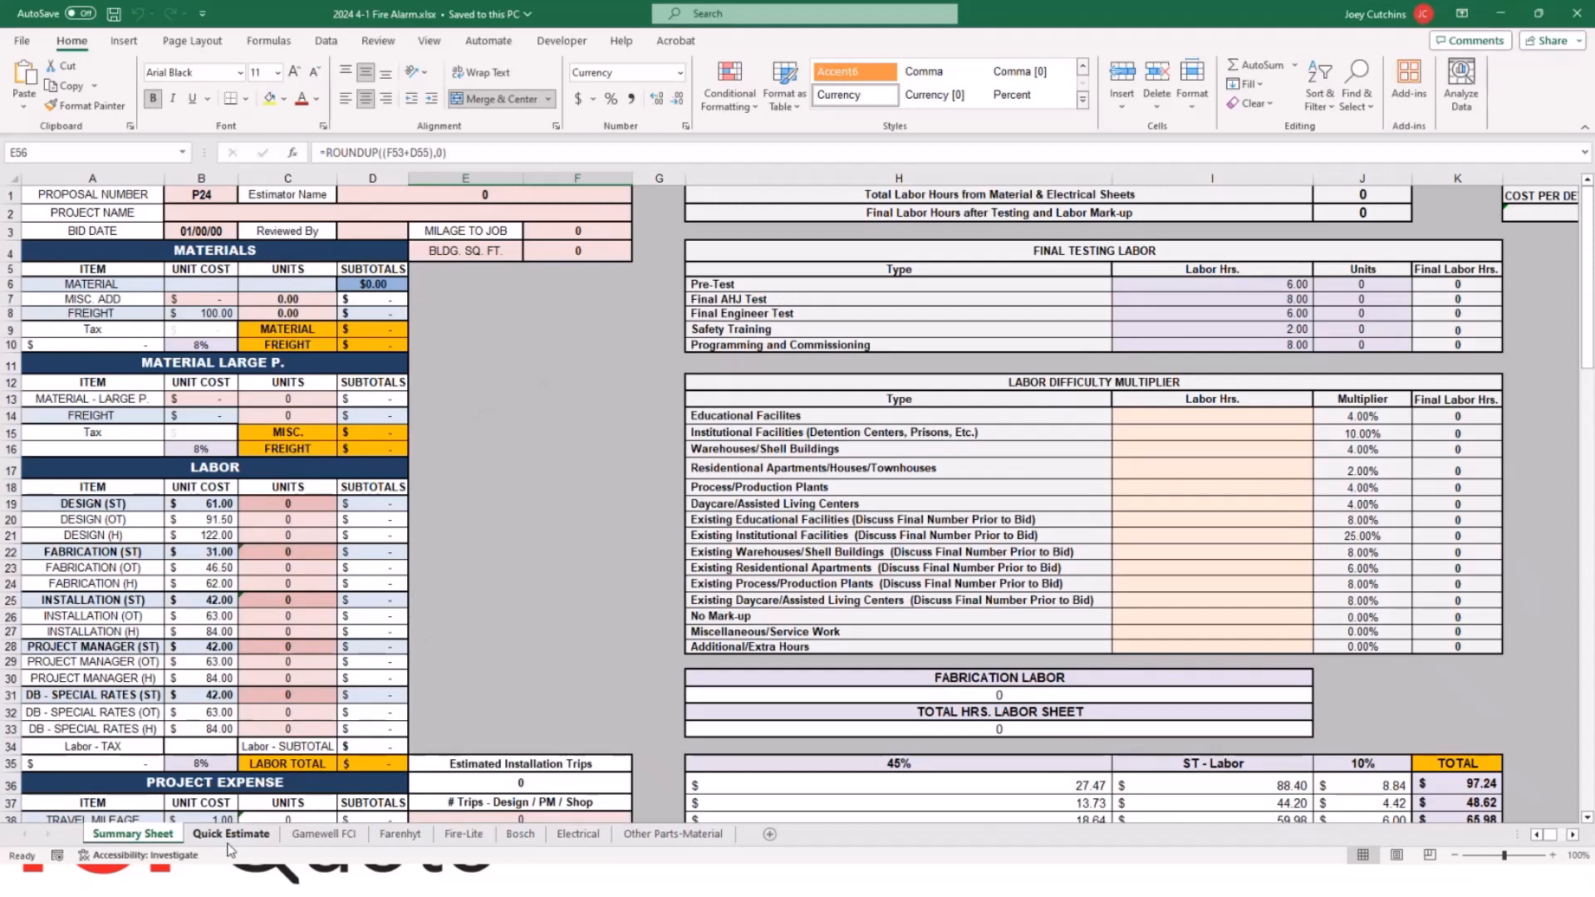
pyautogui.click(230, 833)
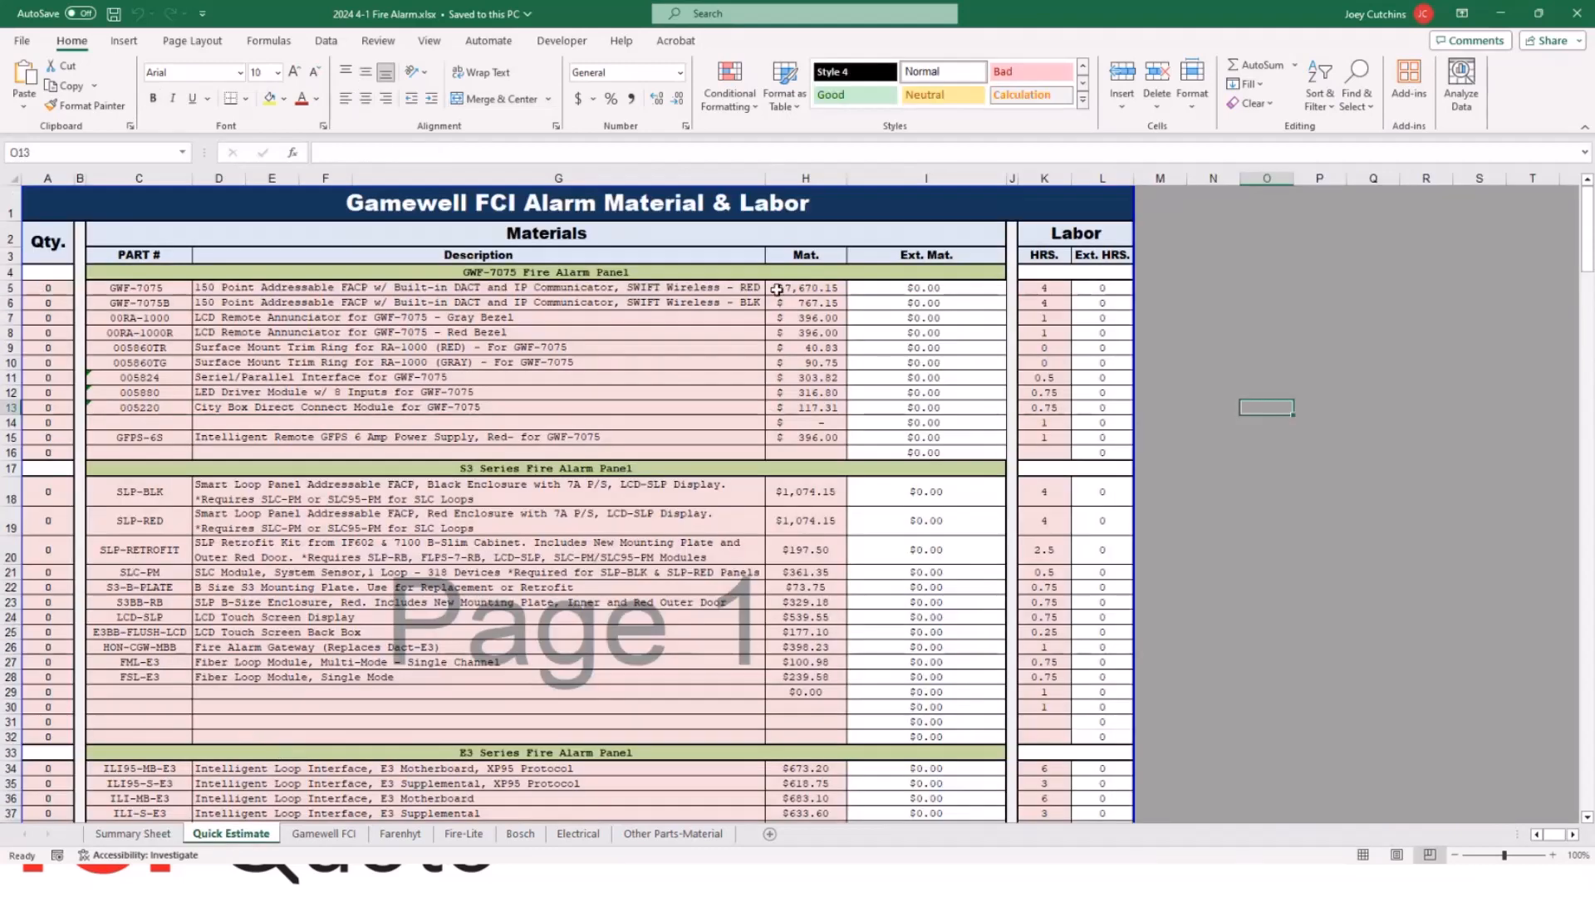
pyautogui.click(812, 283)
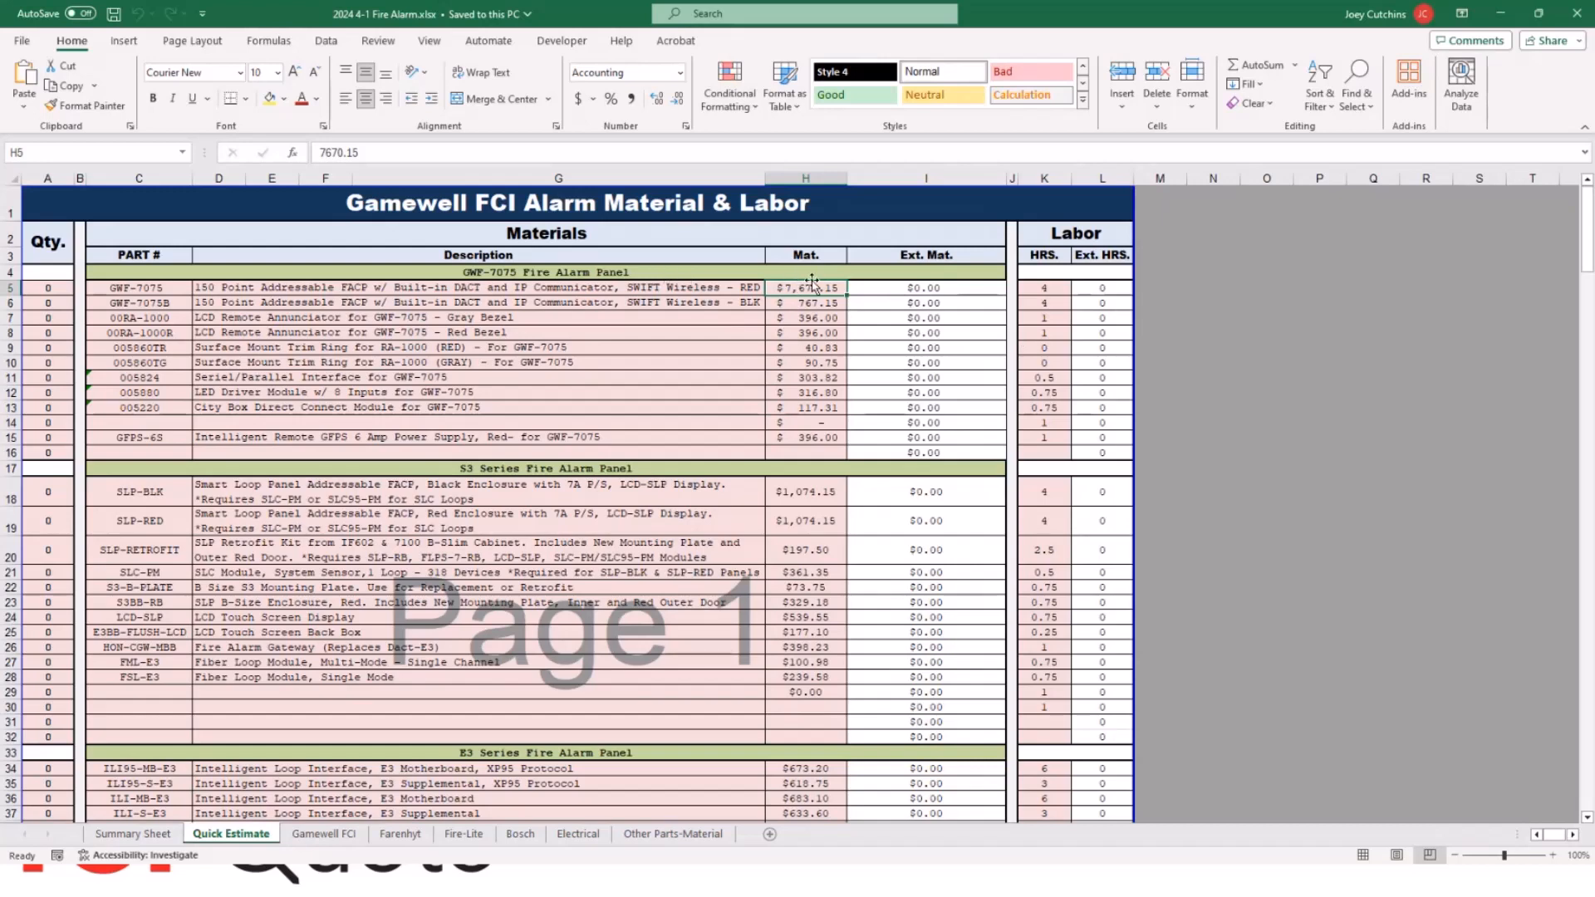
pyautogui.click(1575, 18)
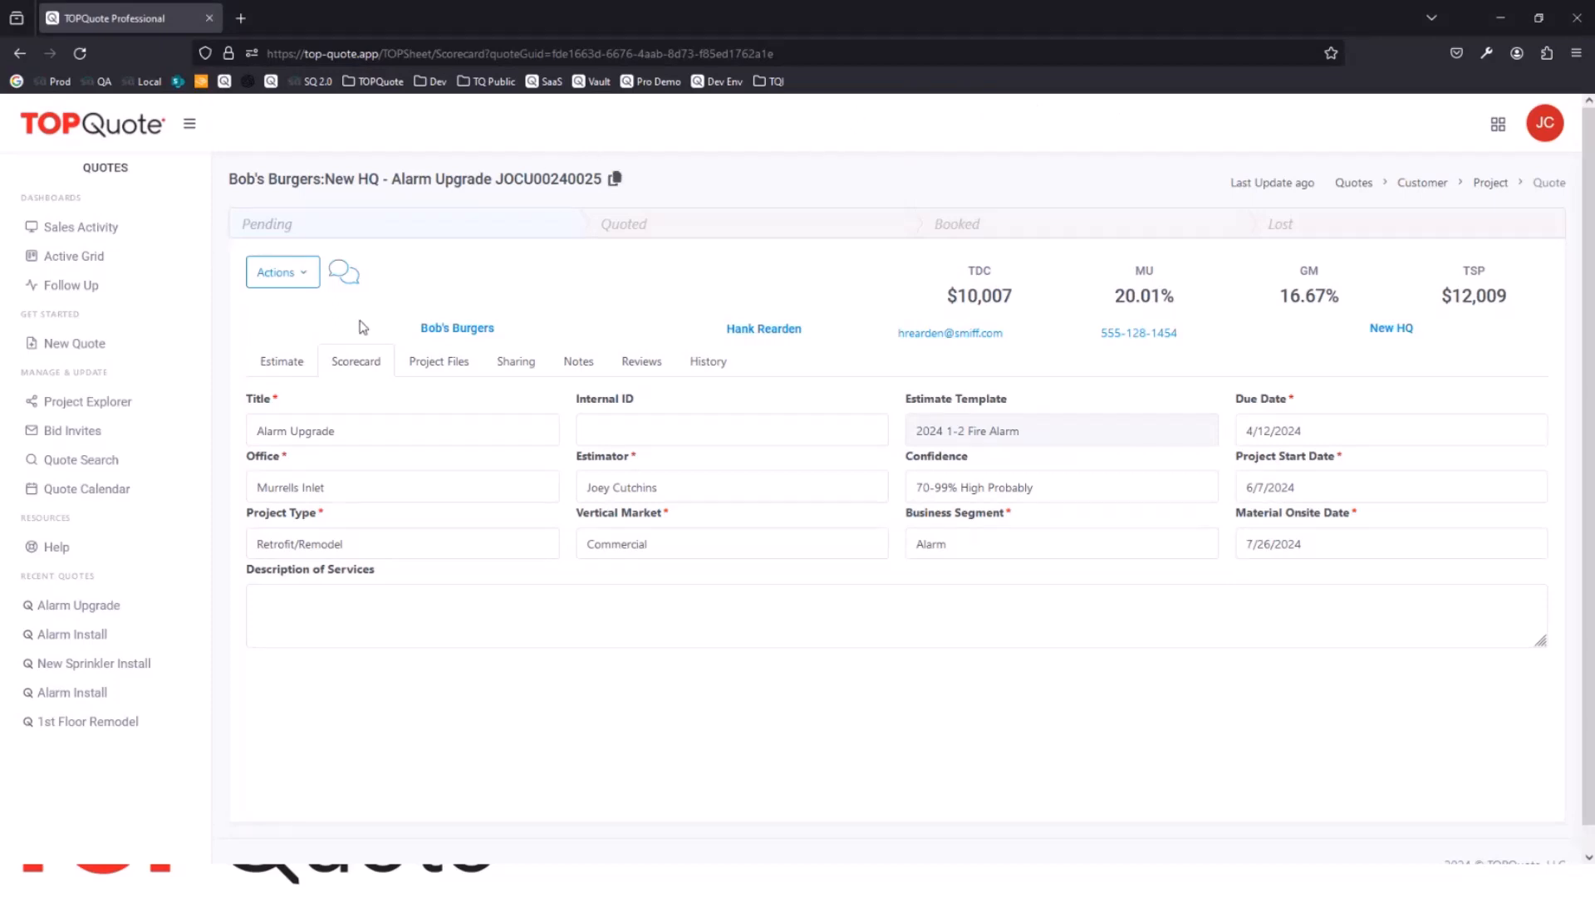
# Step: Migrate the Alarm Upgrade quote to the 2024 4-1 Fire Alarm estimate template
pyautogui.click(300, 274)
pyautogui.click(309, 336)
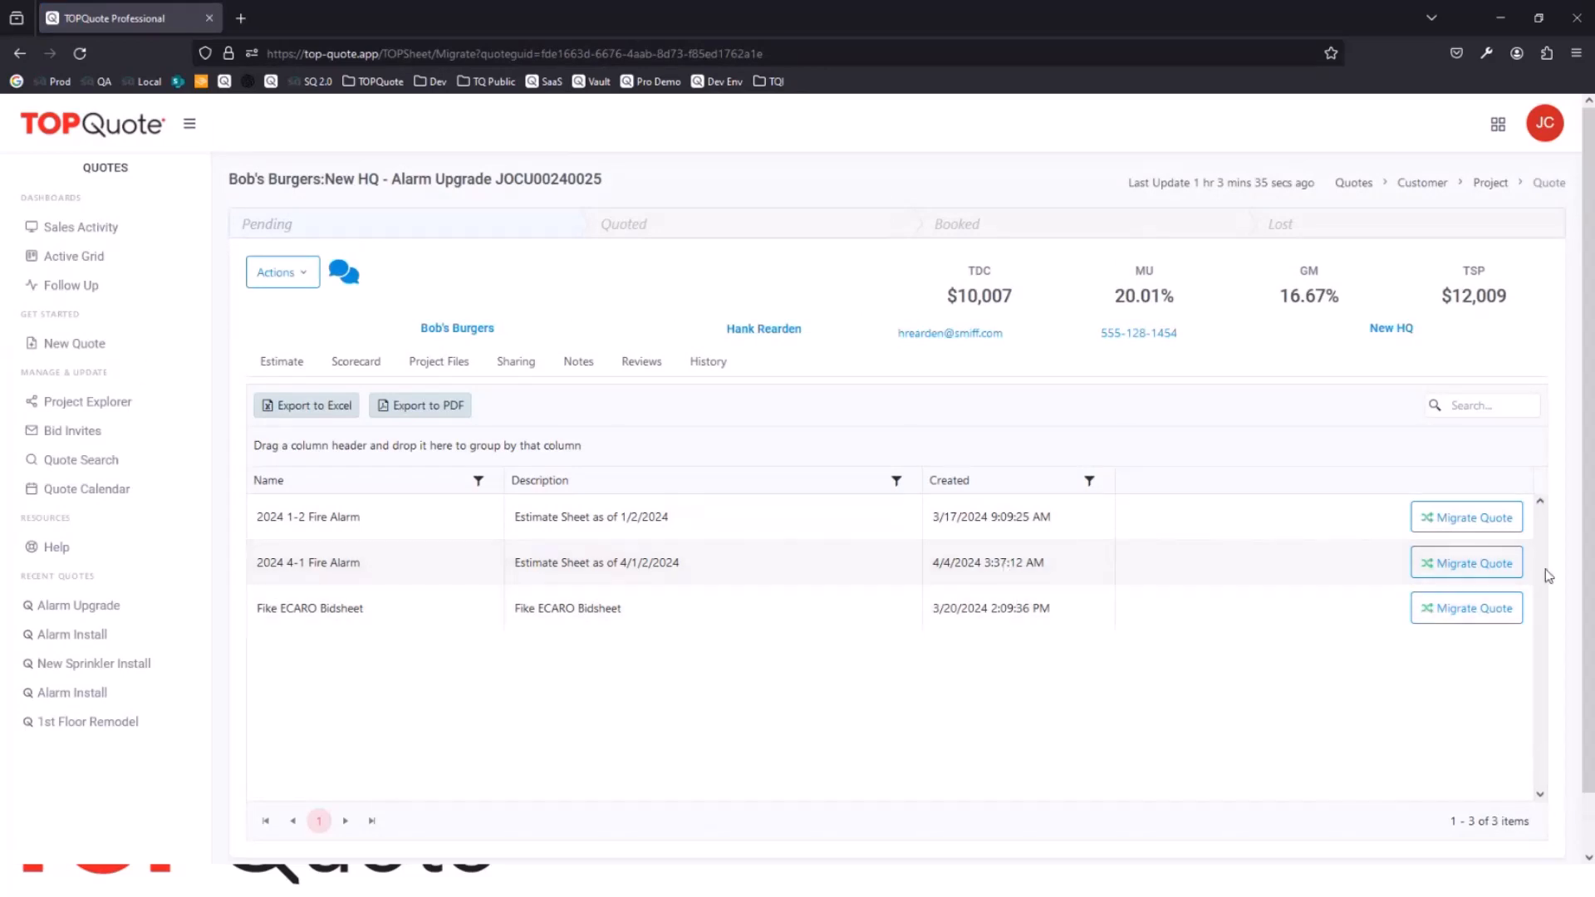
pyautogui.click(1505, 575)
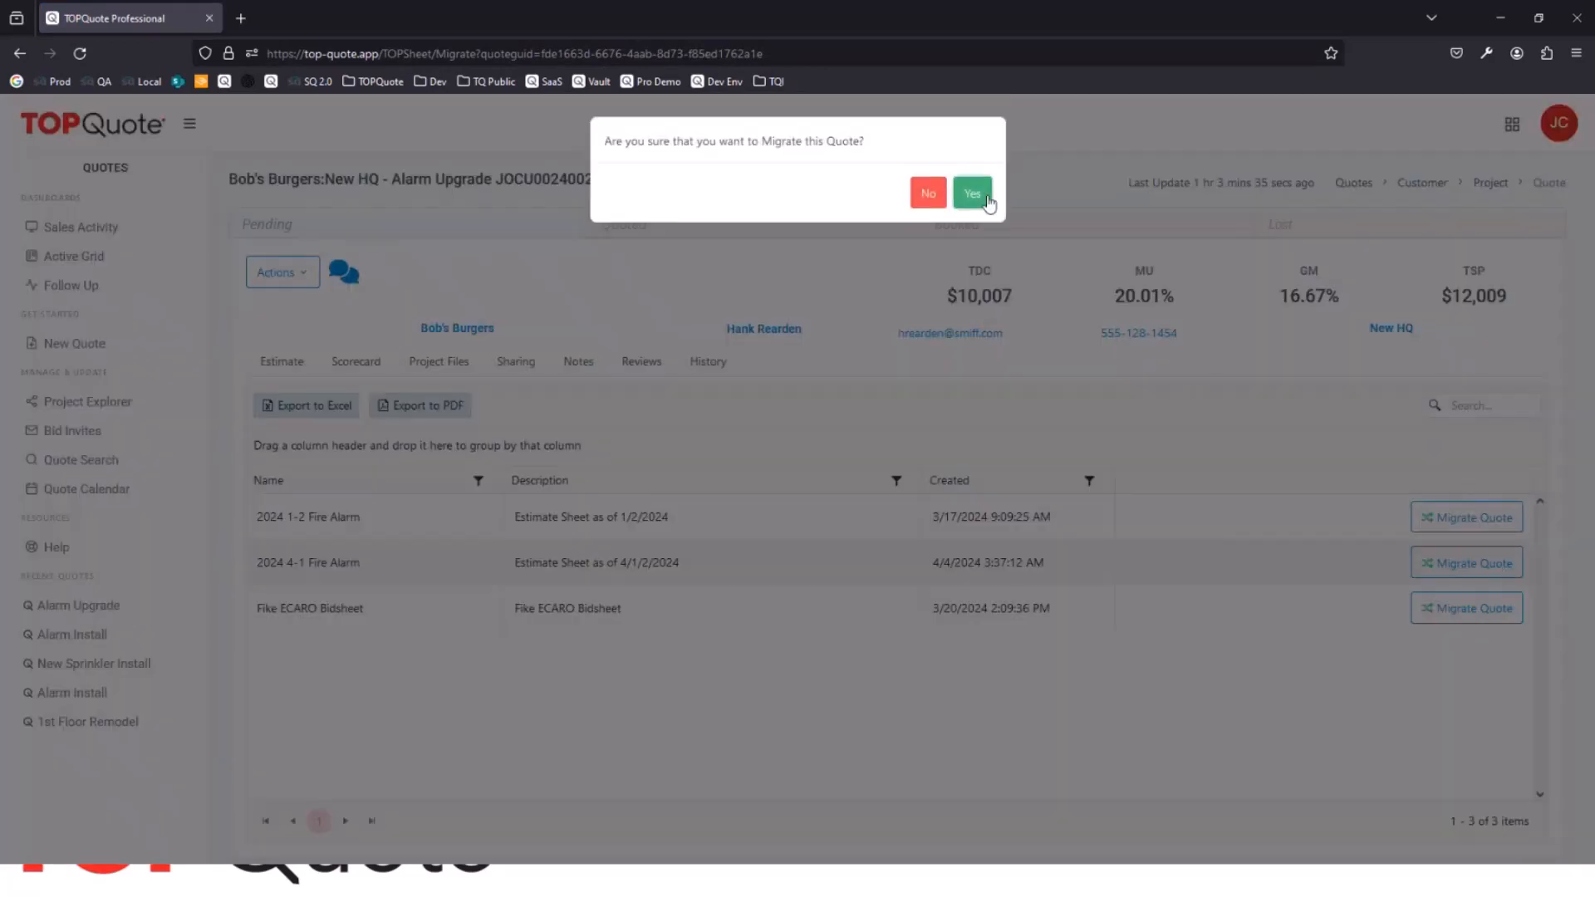
pyautogui.click(972, 193)
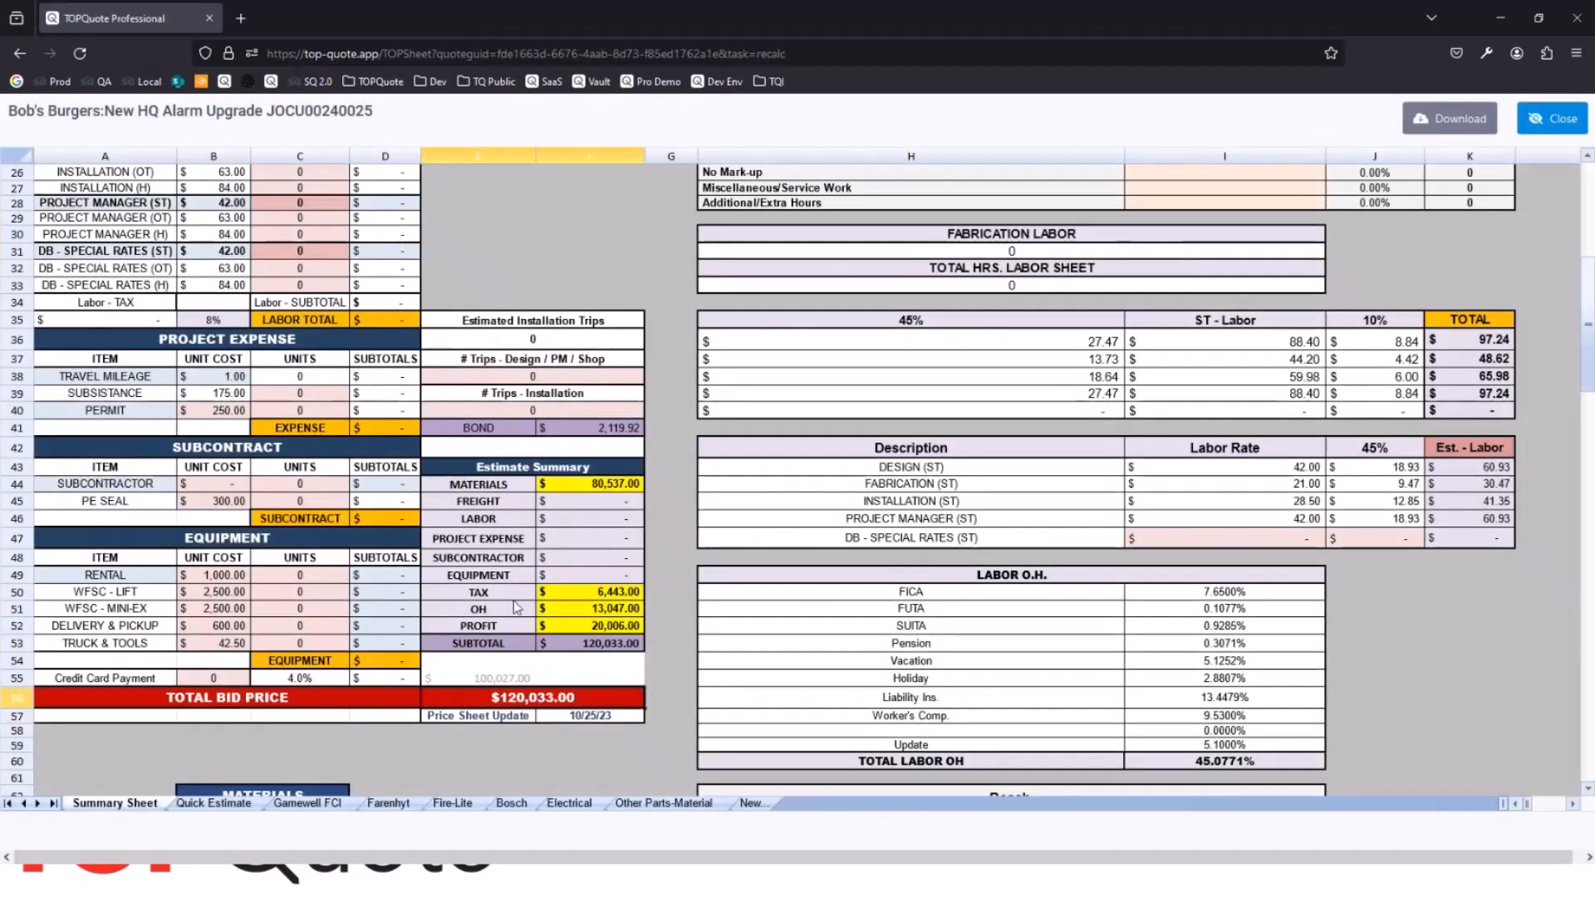
# Step: Check the GWF-7075 extended material cost on the migrated estimate's Quick Estimate sheet, and close the estimate
pyautogui.click(200, 803)
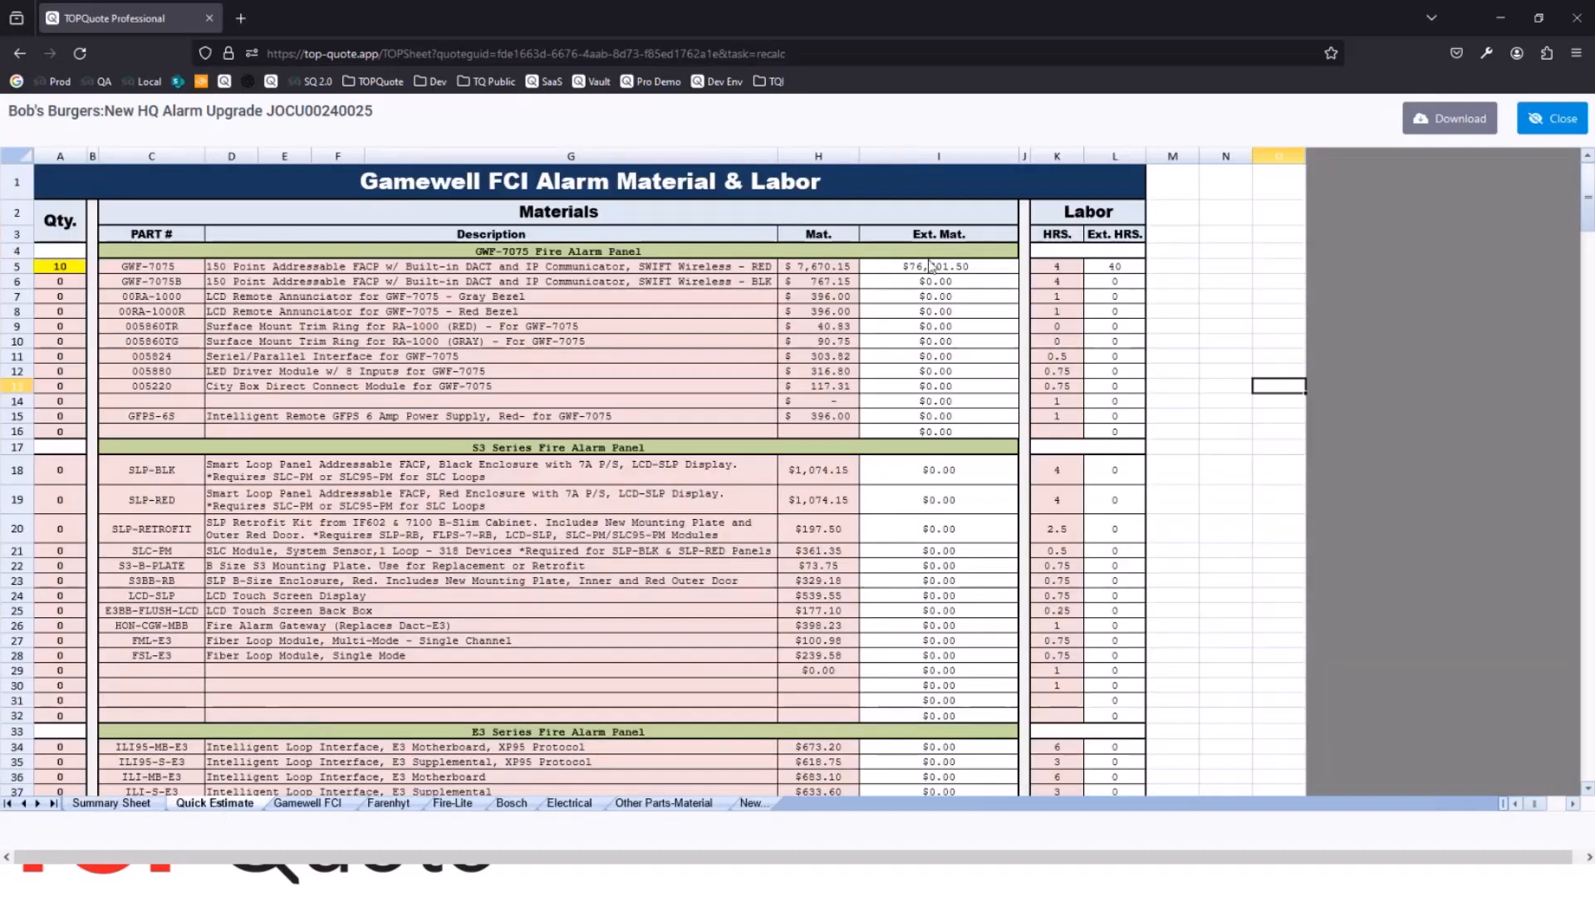
pyautogui.click(934, 268)
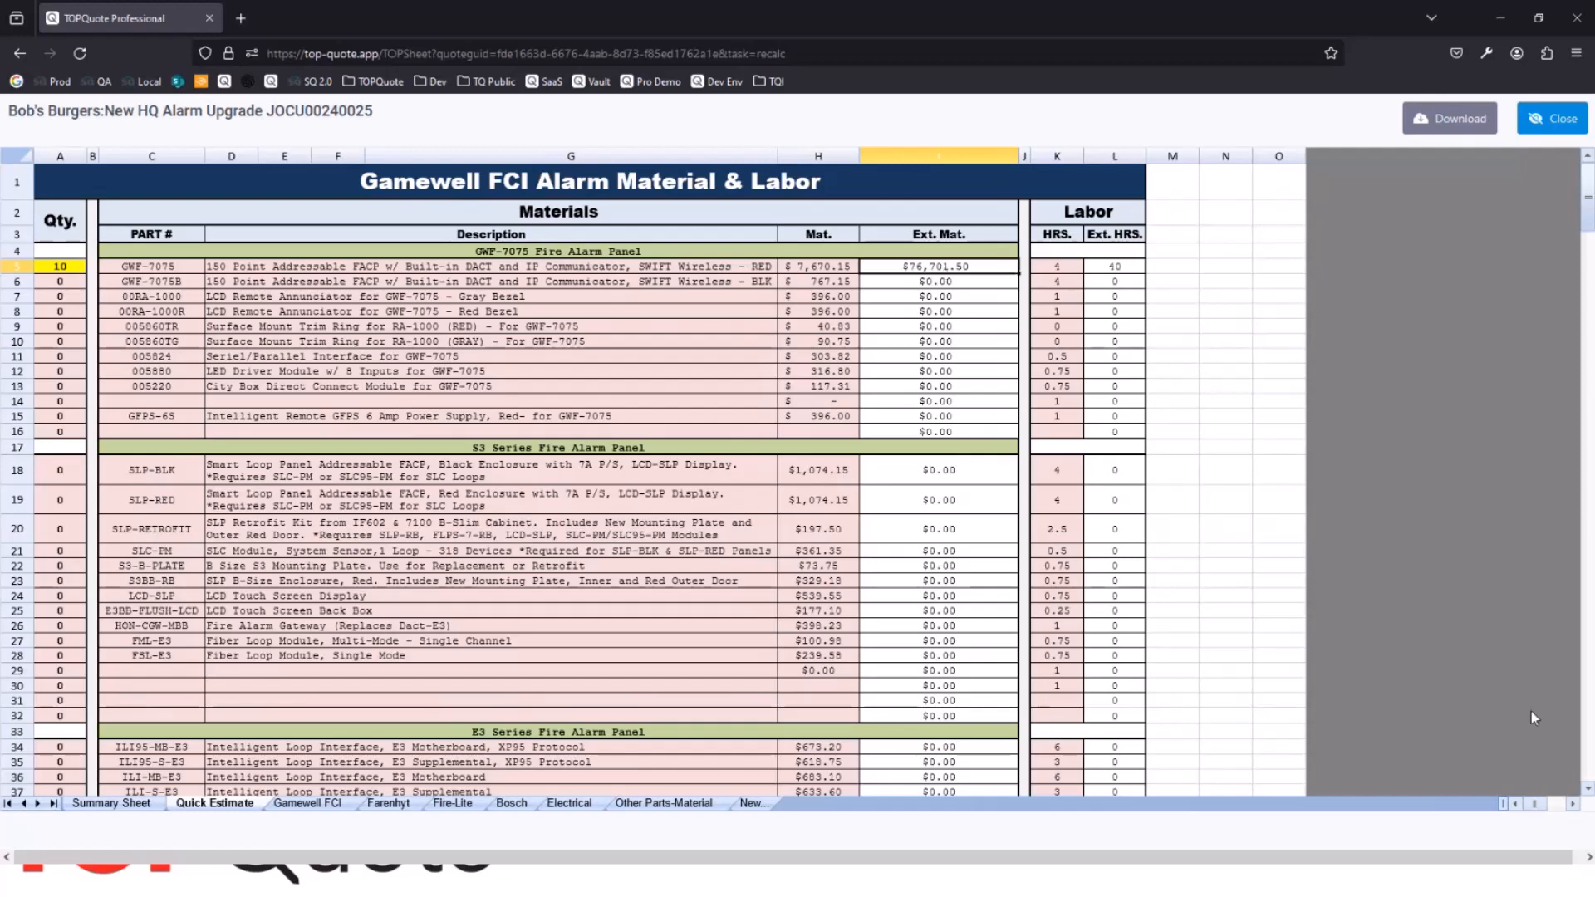
pyautogui.click(1555, 117)
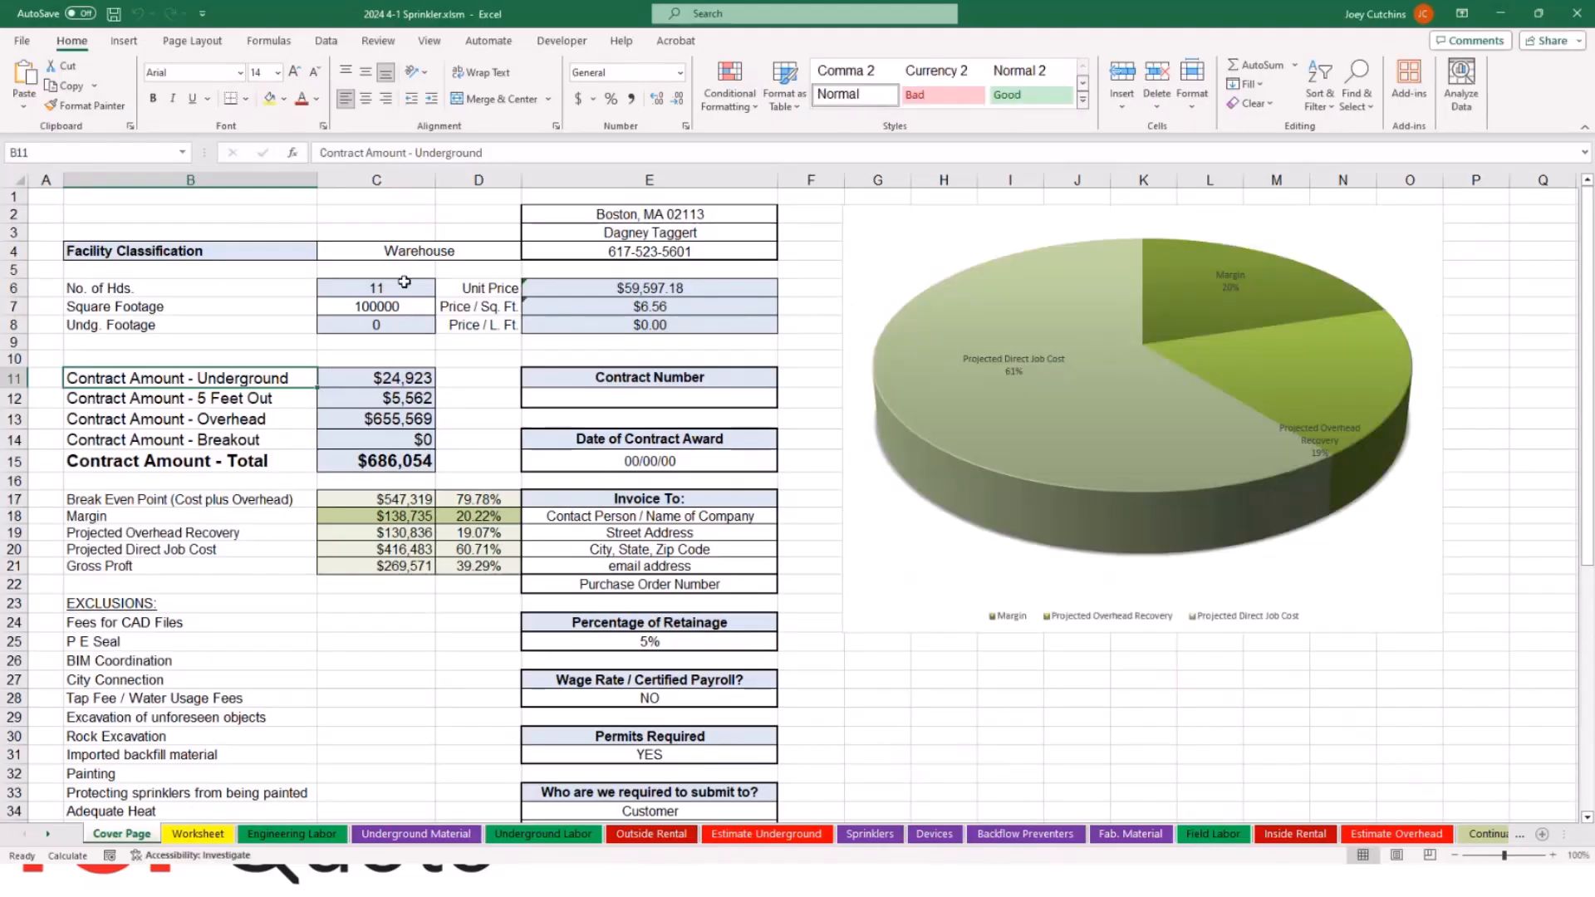
# Step: Examine the Cover Page contract amounts and total in 2024 4-1 Sprinkler.xlsm, and close the workbook
pyautogui.scroll(-3, 242, 634)
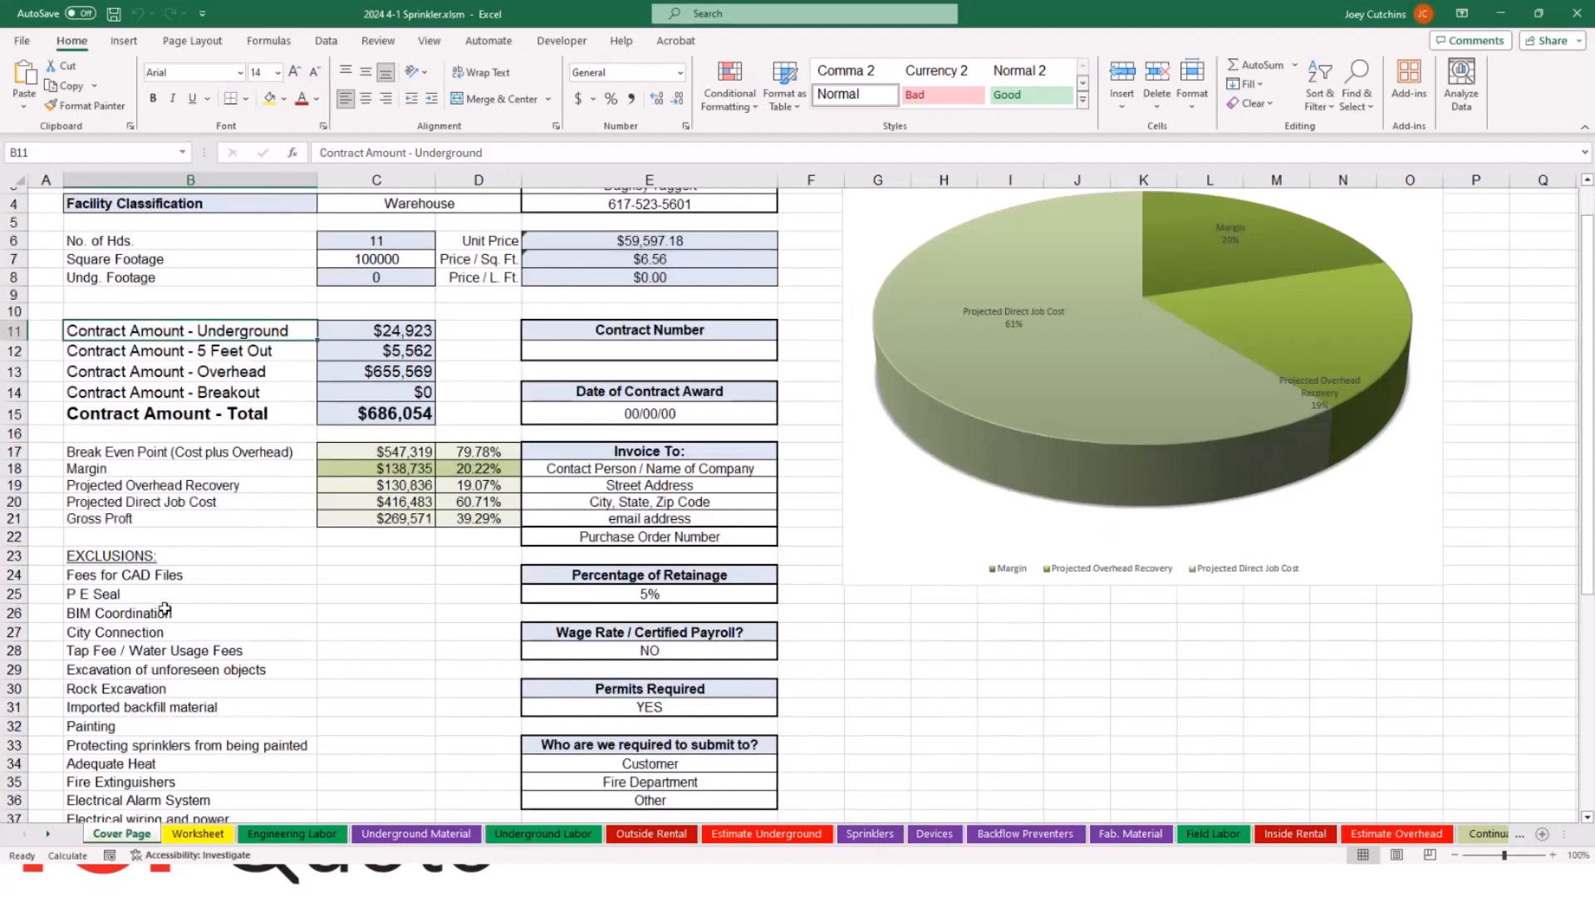
pyautogui.scroll(-1, 243, 635)
pyautogui.scroll(5, 399, 576)
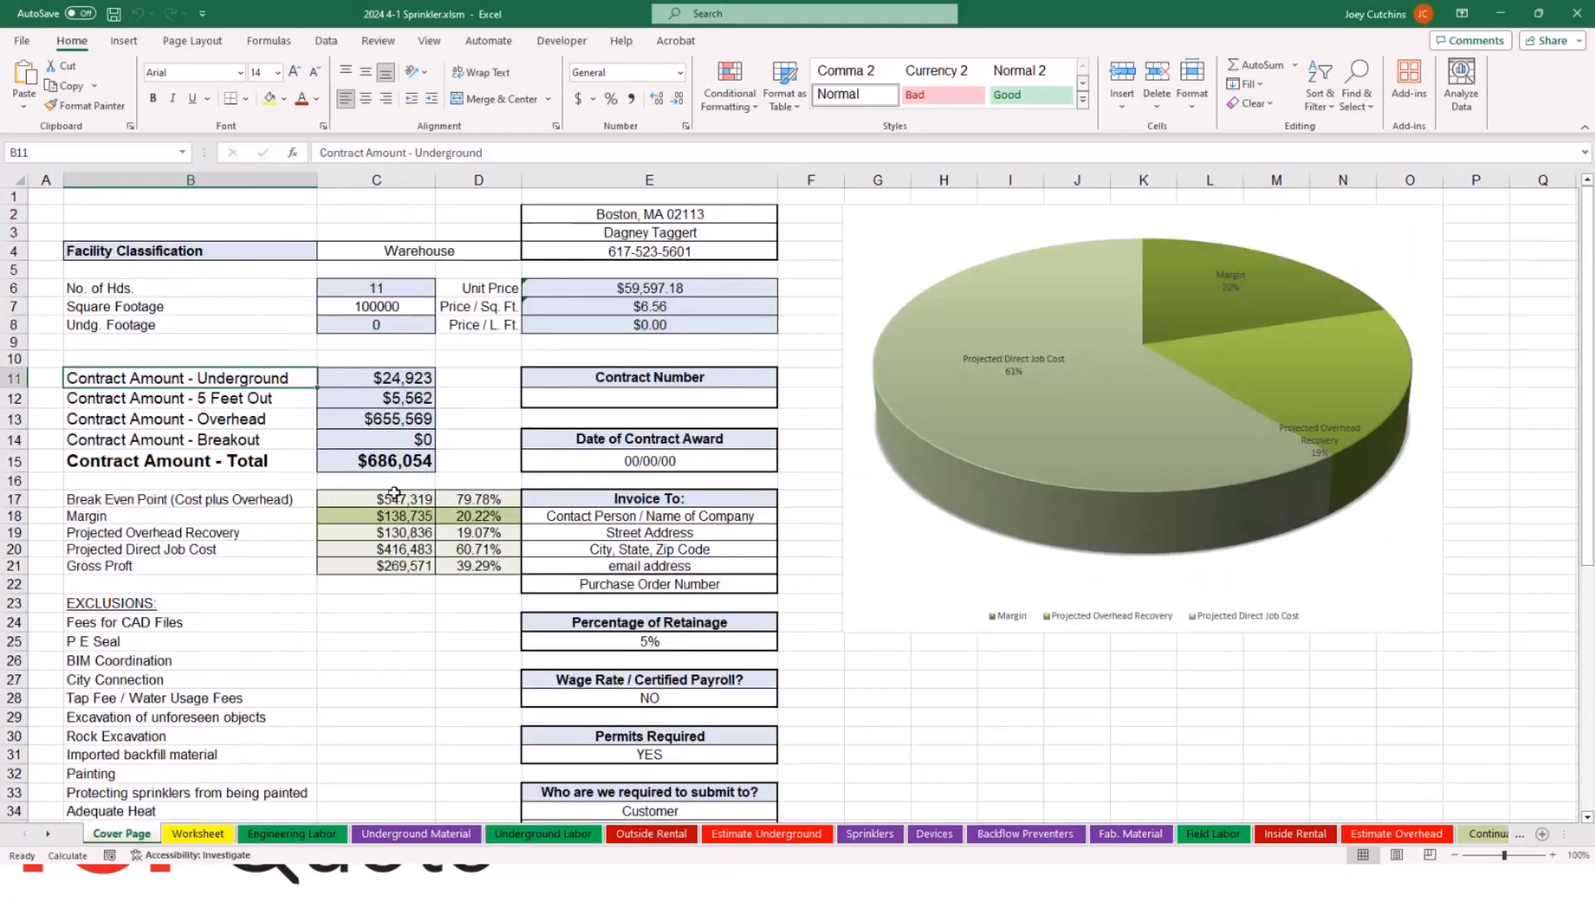
pyautogui.click(379, 467)
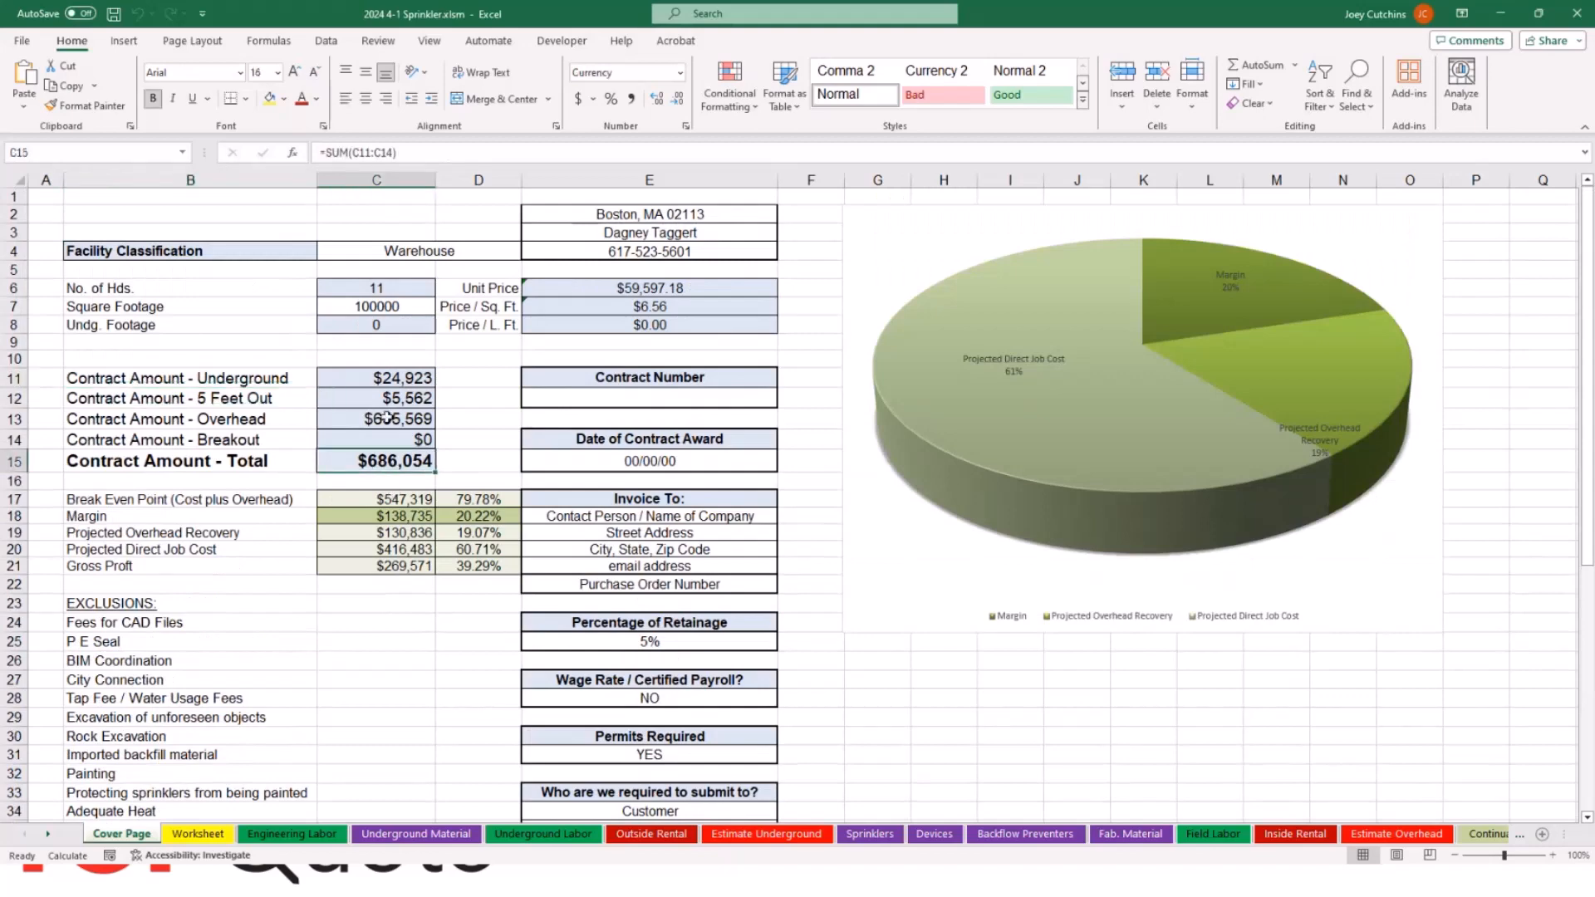
pyautogui.moveTo(380, 380); pyautogui.dragTo(382, 440)
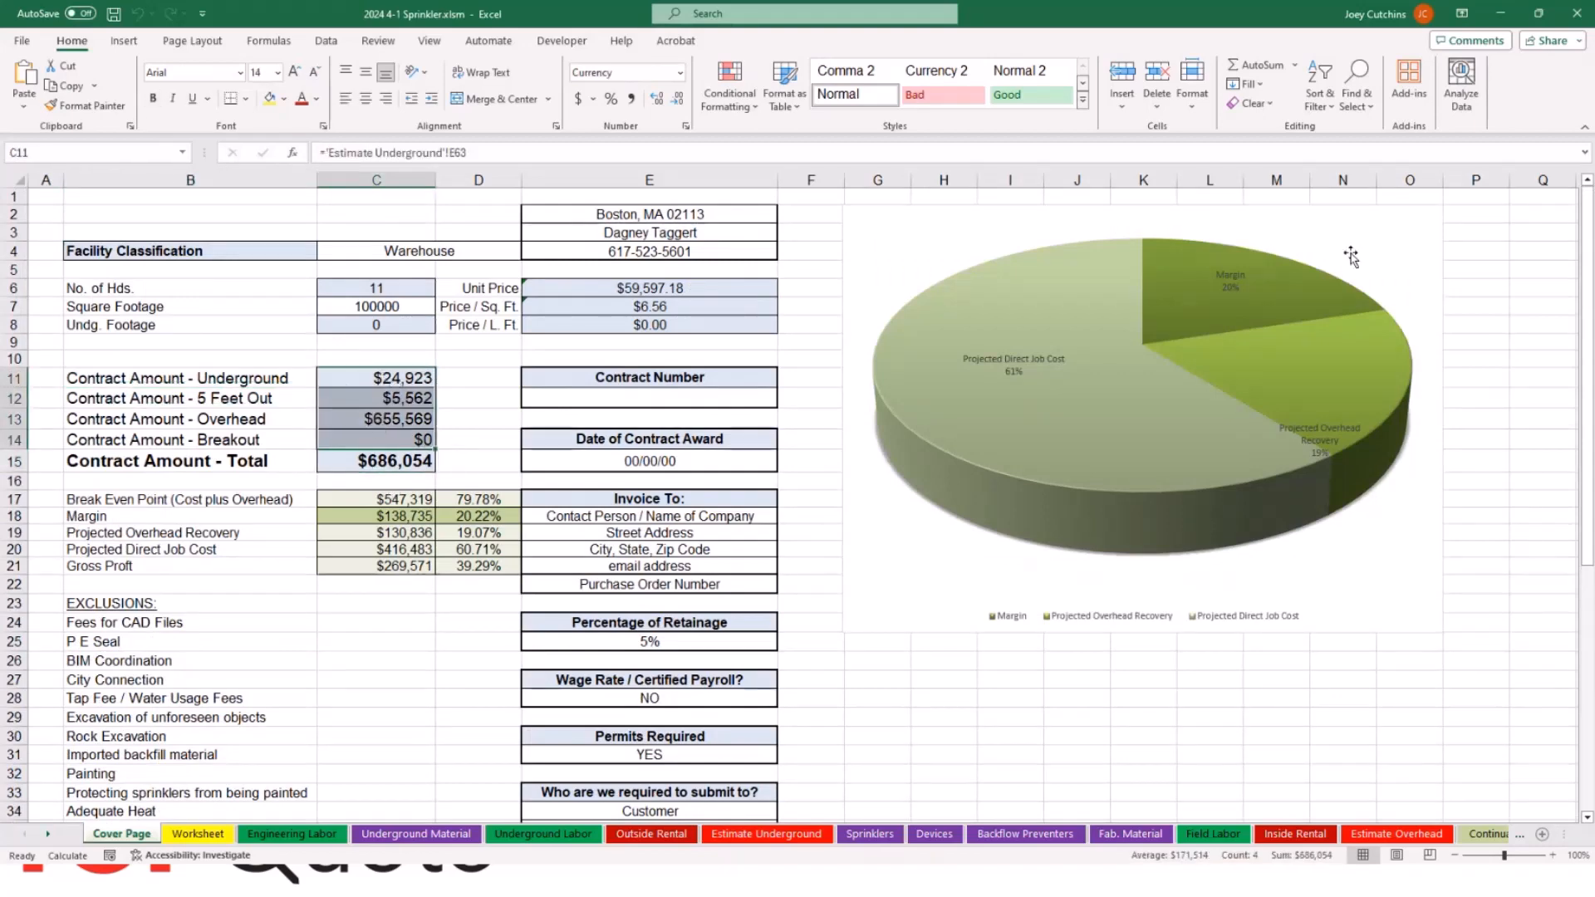
pyautogui.click(1576, 13)
pyautogui.click(817, 463)
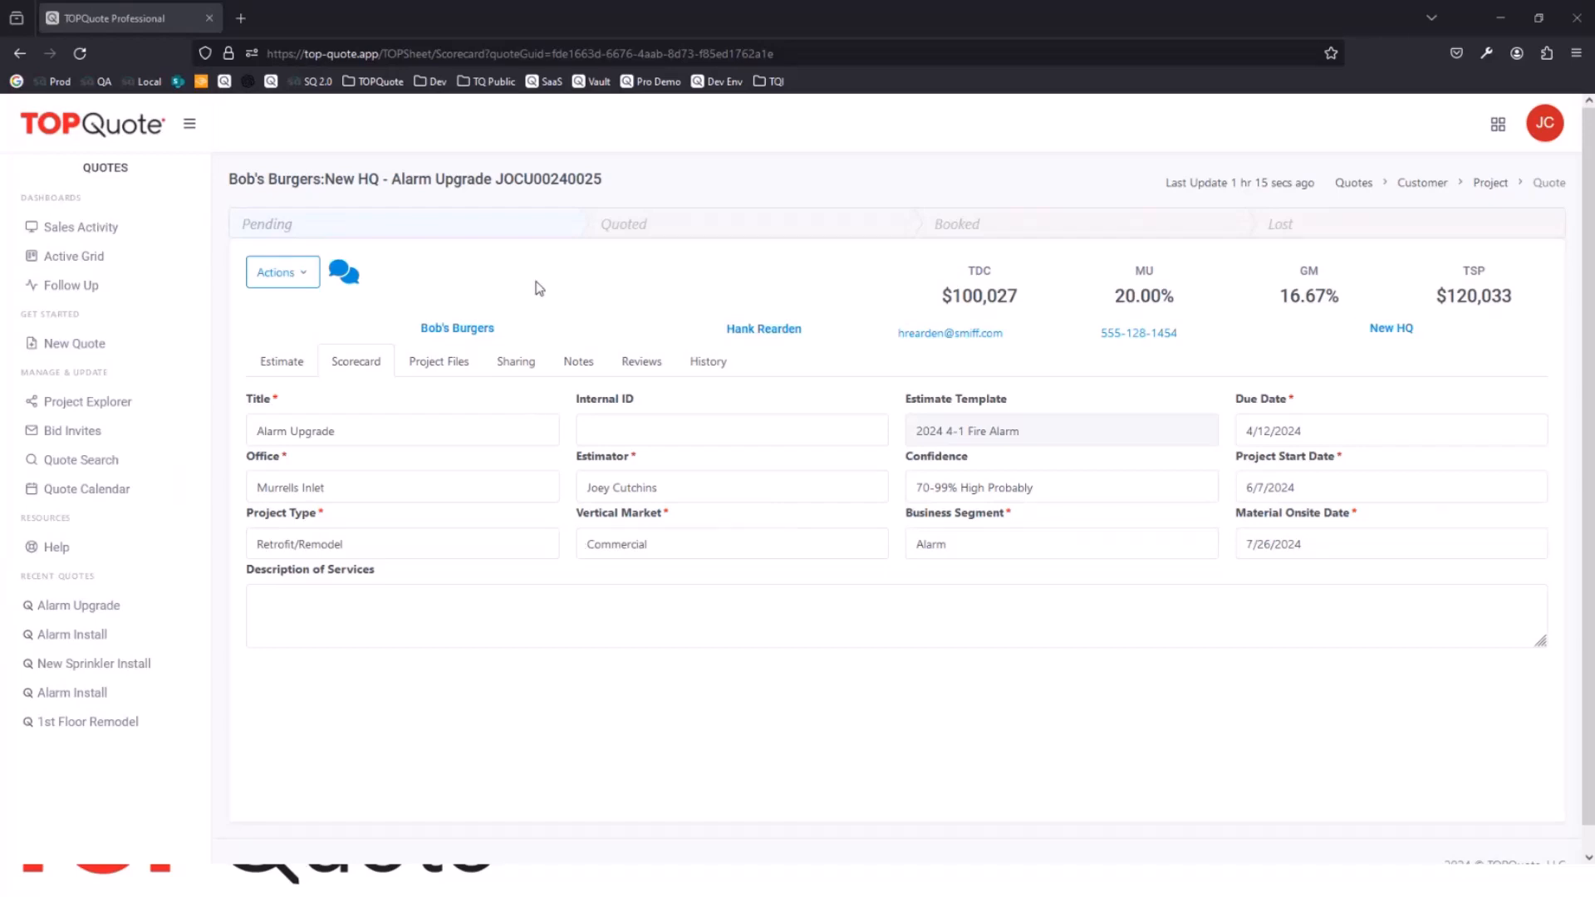
# Step: Start a new quote for the Sprinkler subsystem using the Import quote form
pyautogui.click(79, 344)
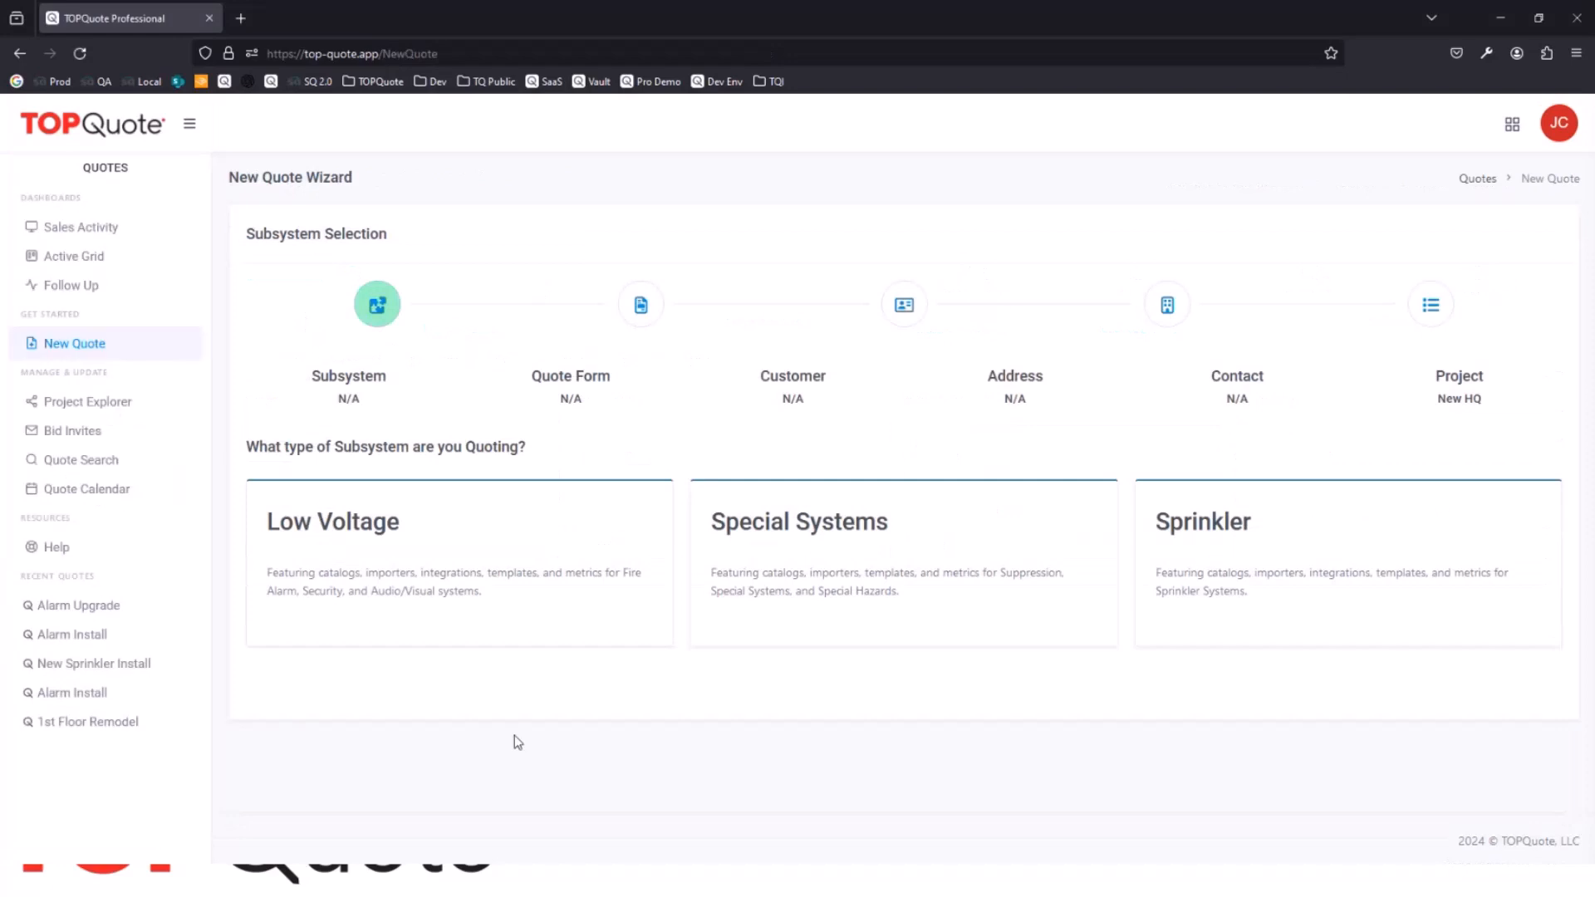
pyautogui.click(1342, 545)
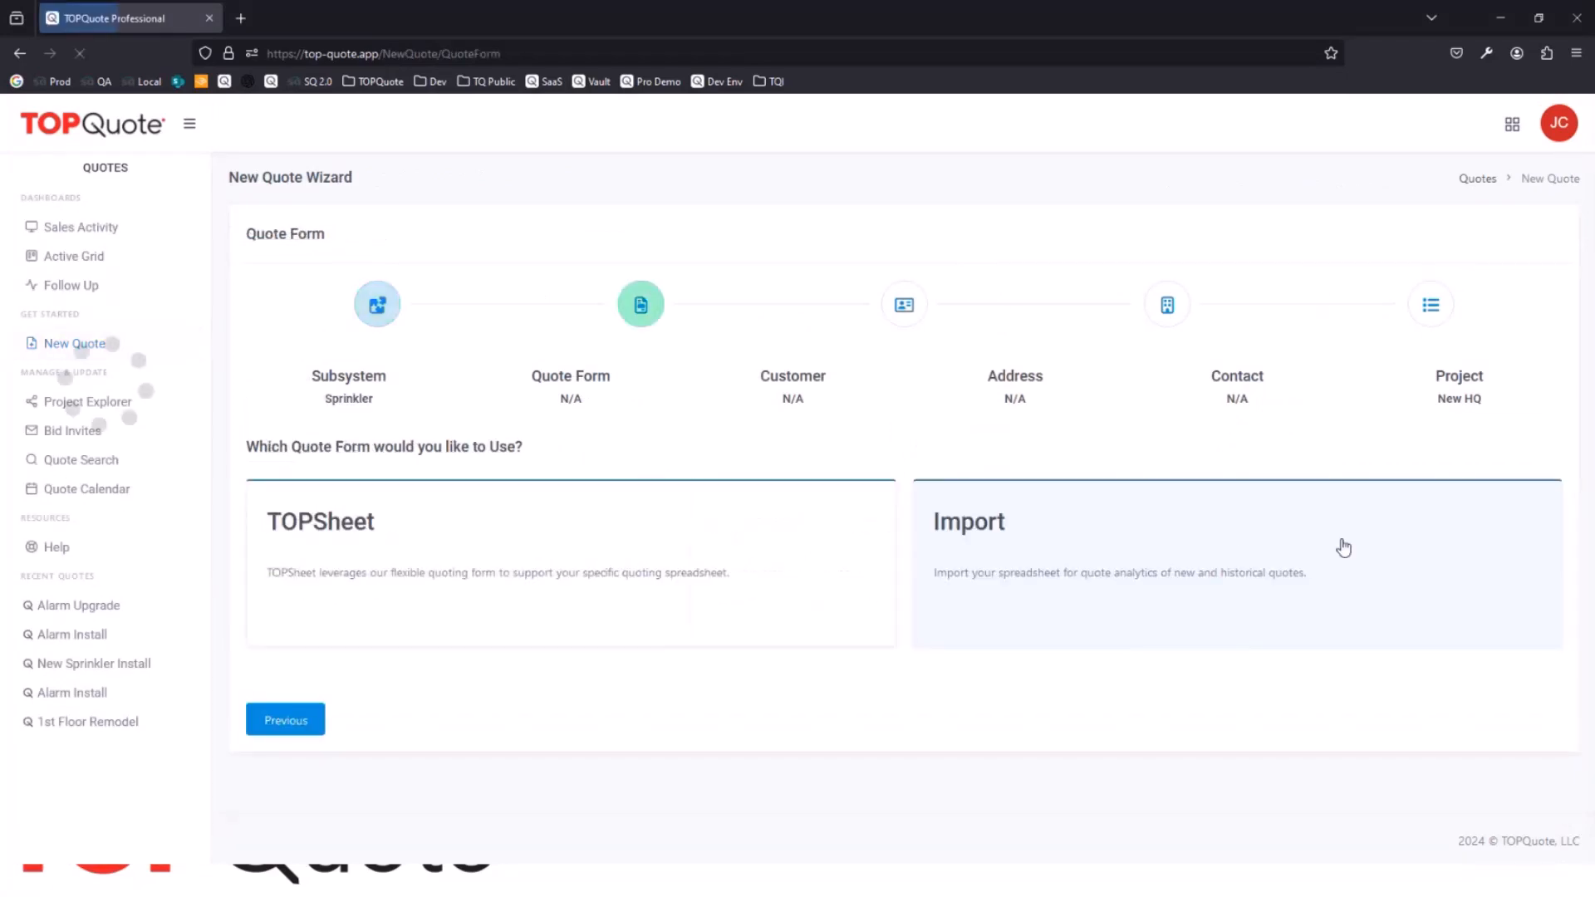
pyautogui.click(1004, 566)
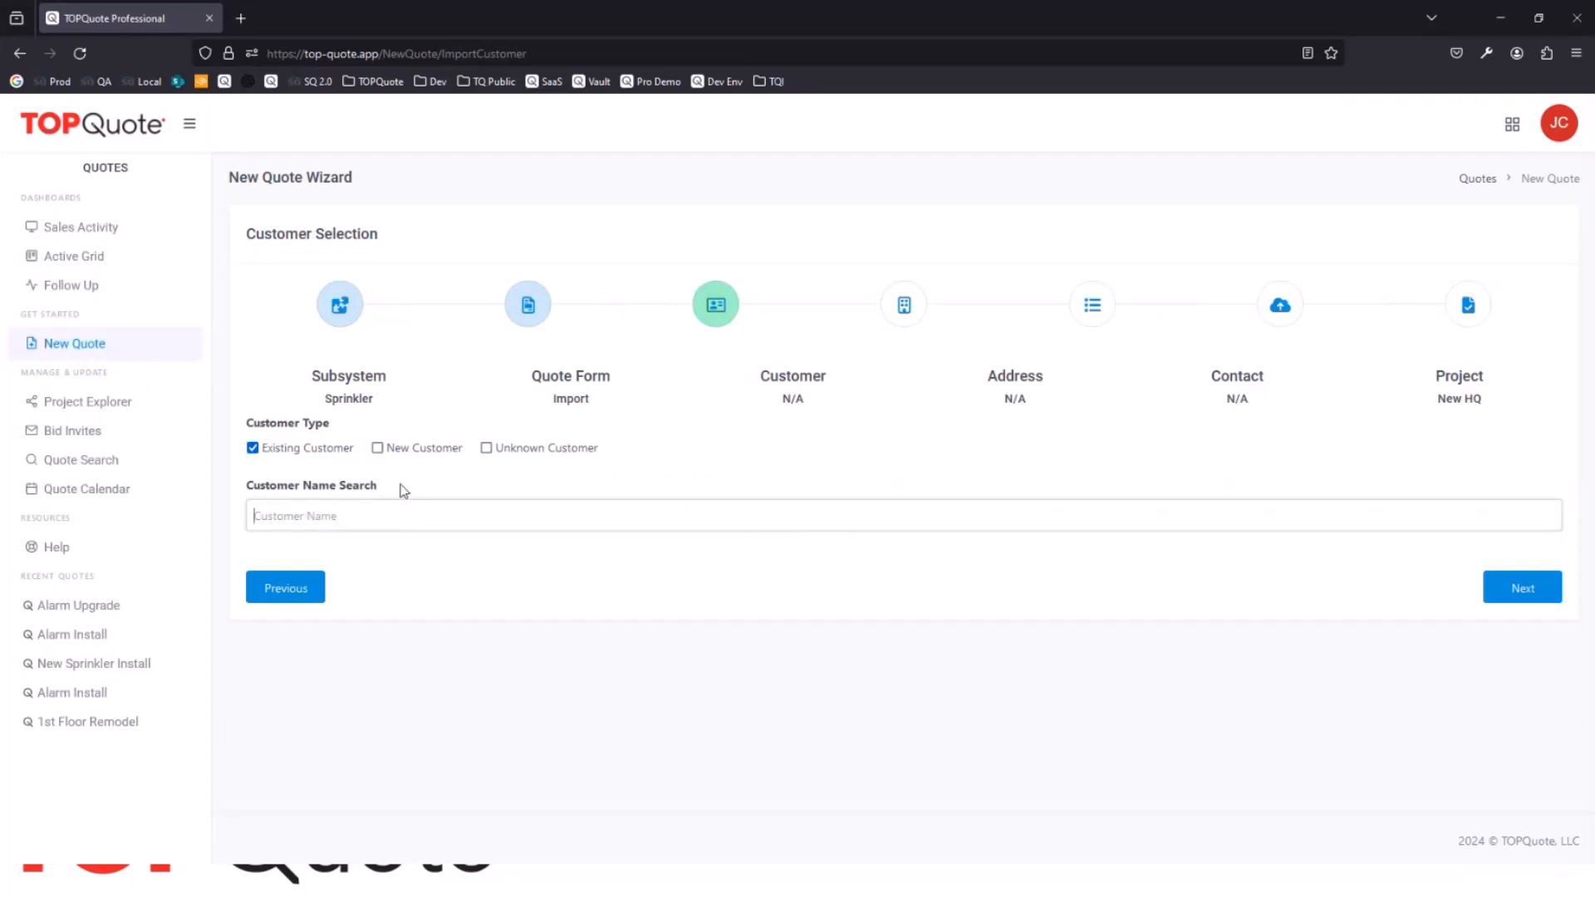
# Step: Assign the quote to existing customer Bob's Burgers with its HQ Building address and PM contact, and select the existing project New HQ
pyautogui.write('Bob')
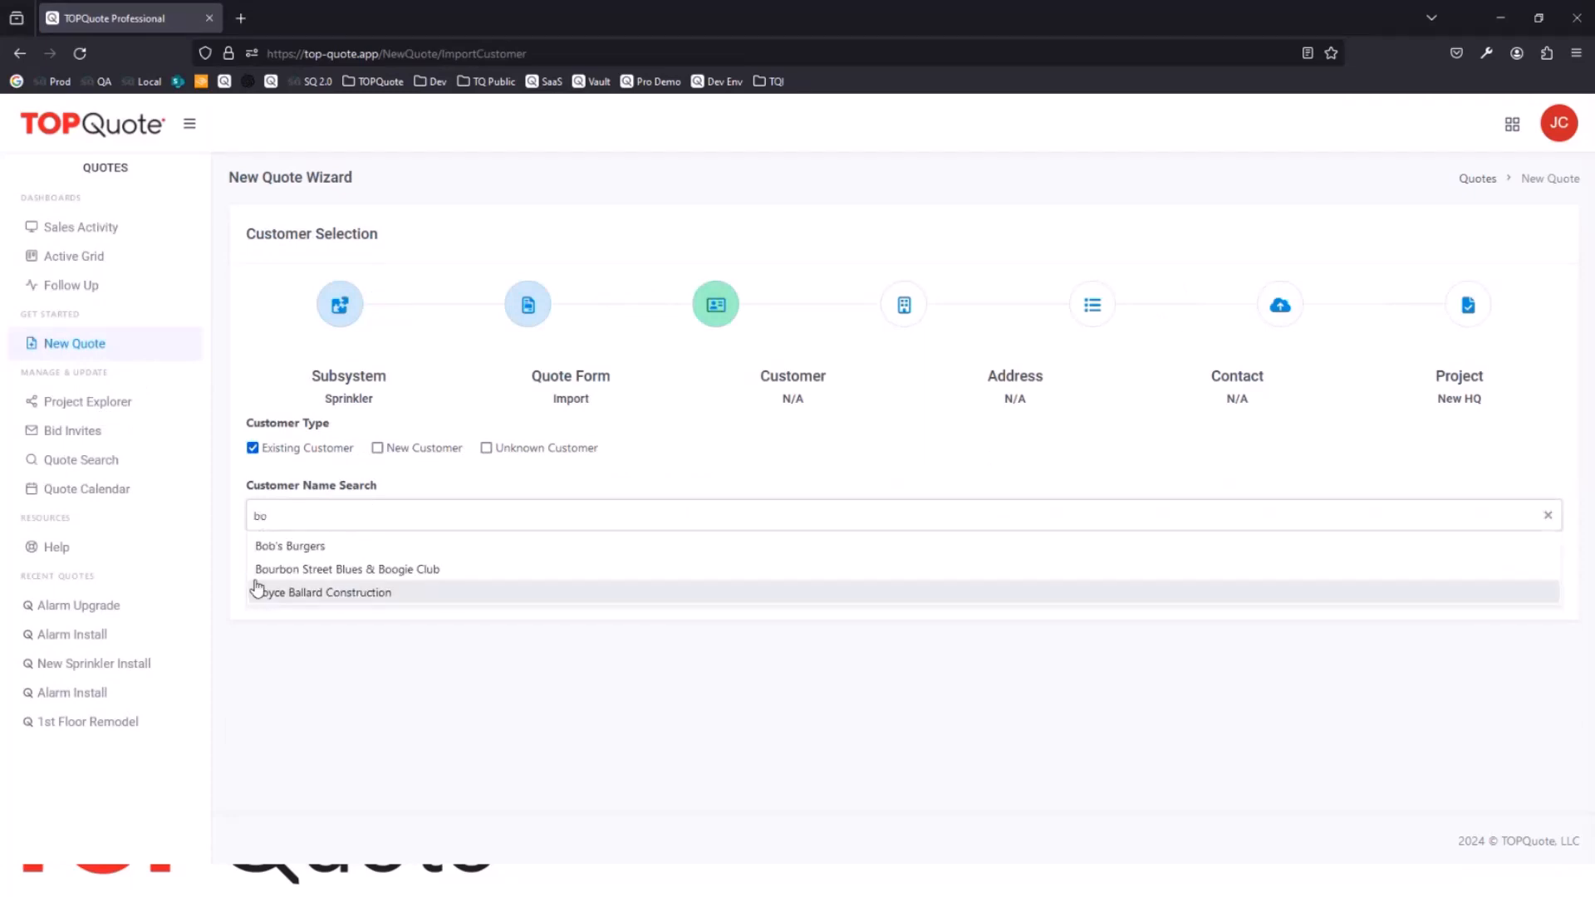
pyautogui.click(333, 545)
pyautogui.click(259, 603)
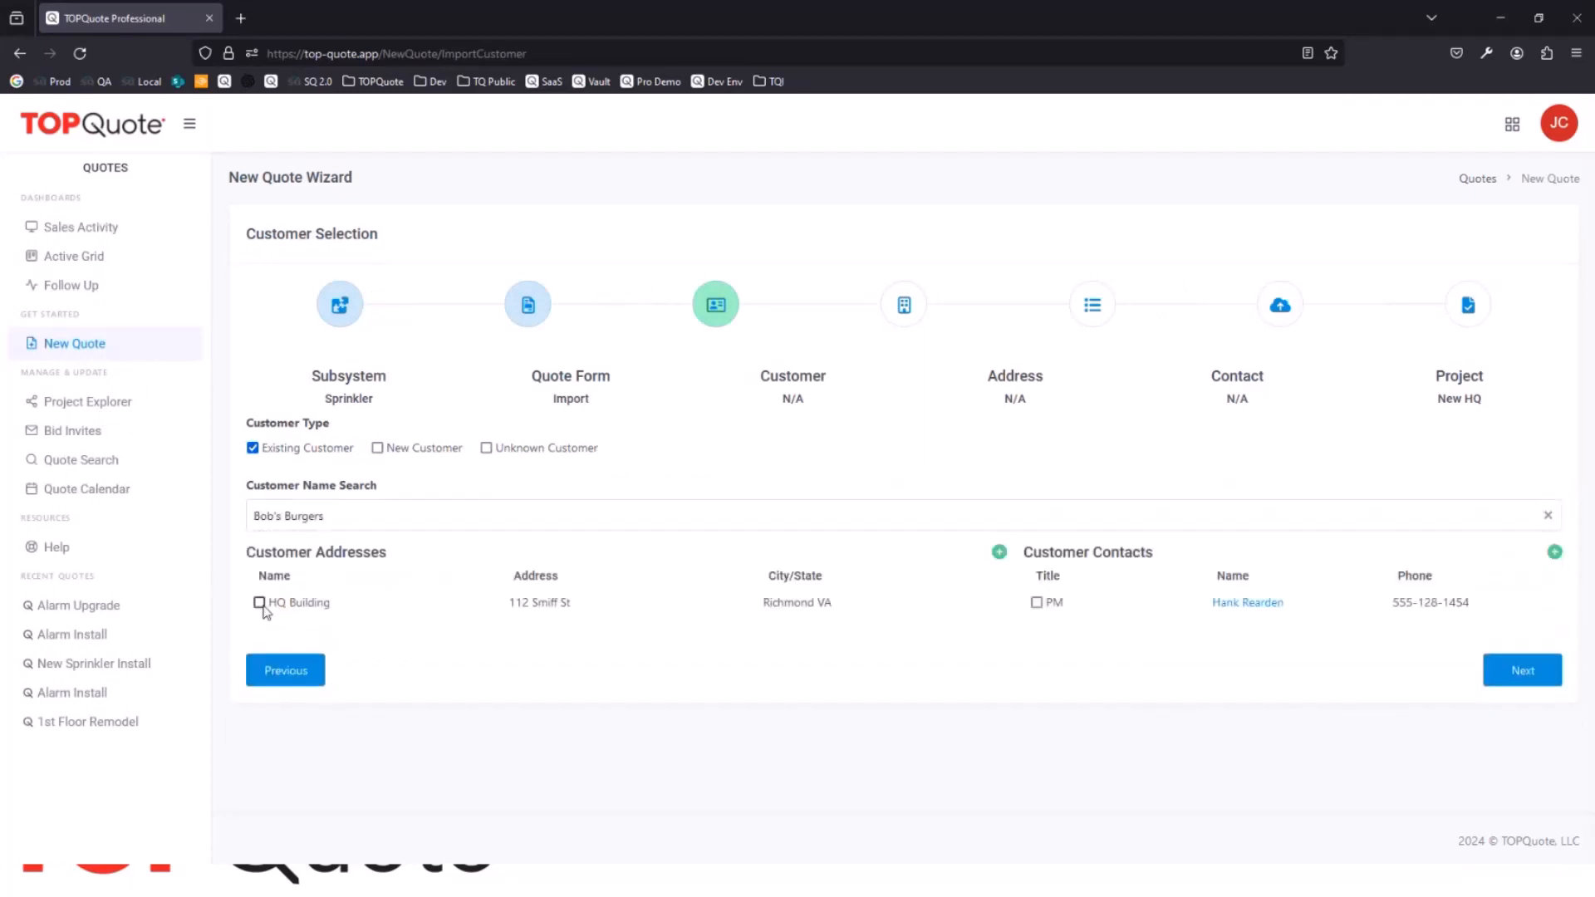
pyautogui.click(1037, 603)
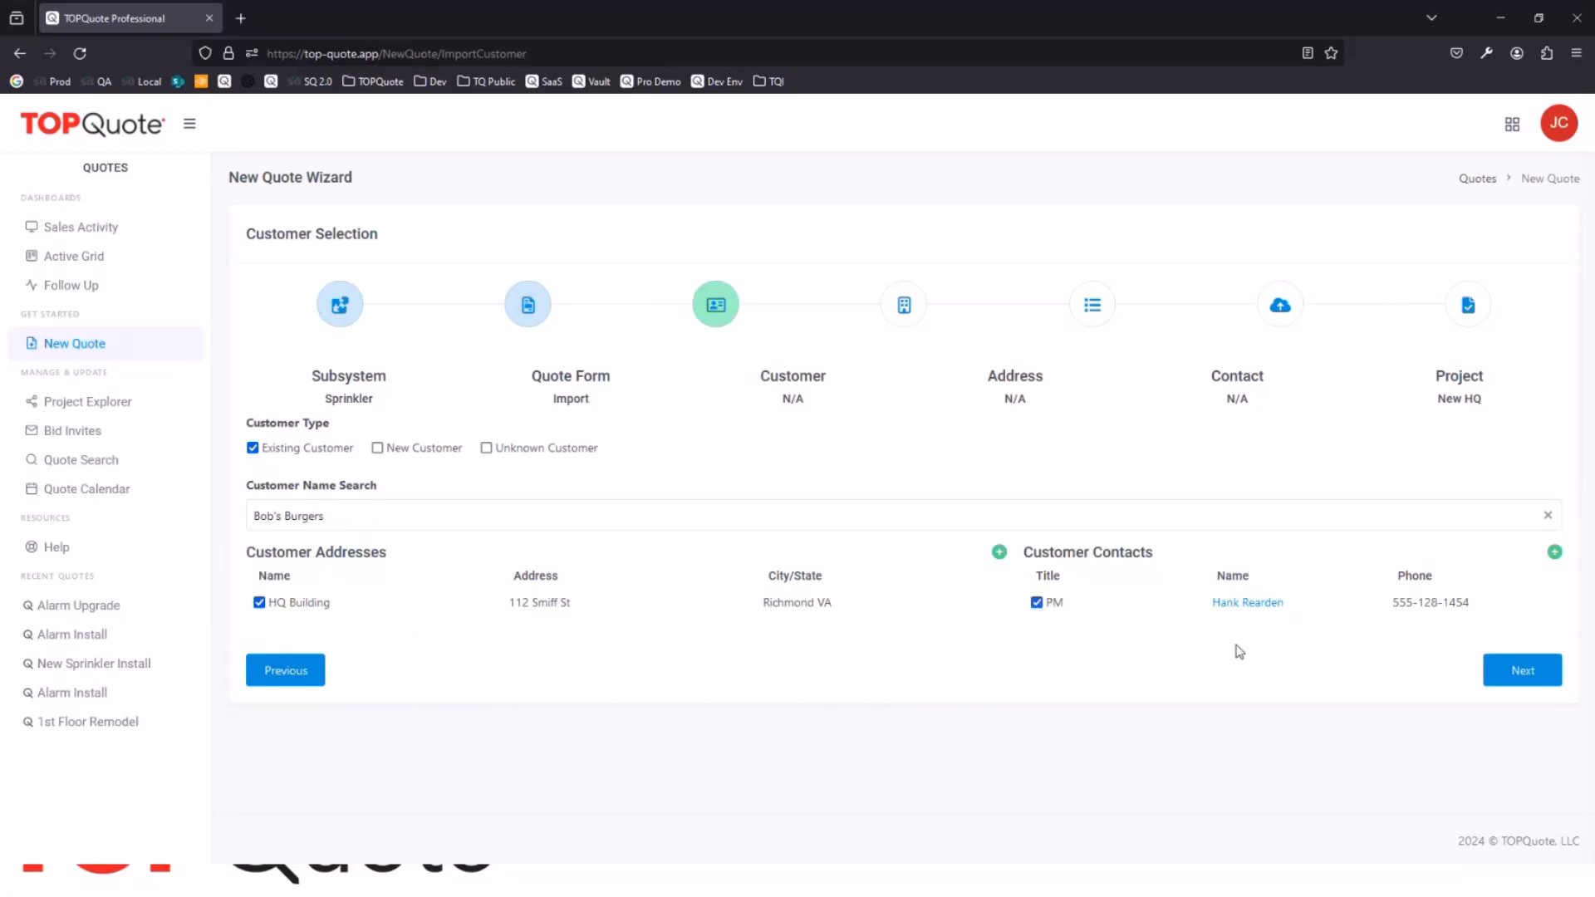
pyautogui.click(1522, 670)
pyautogui.click(281, 516)
pyautogui.click(305, 572)
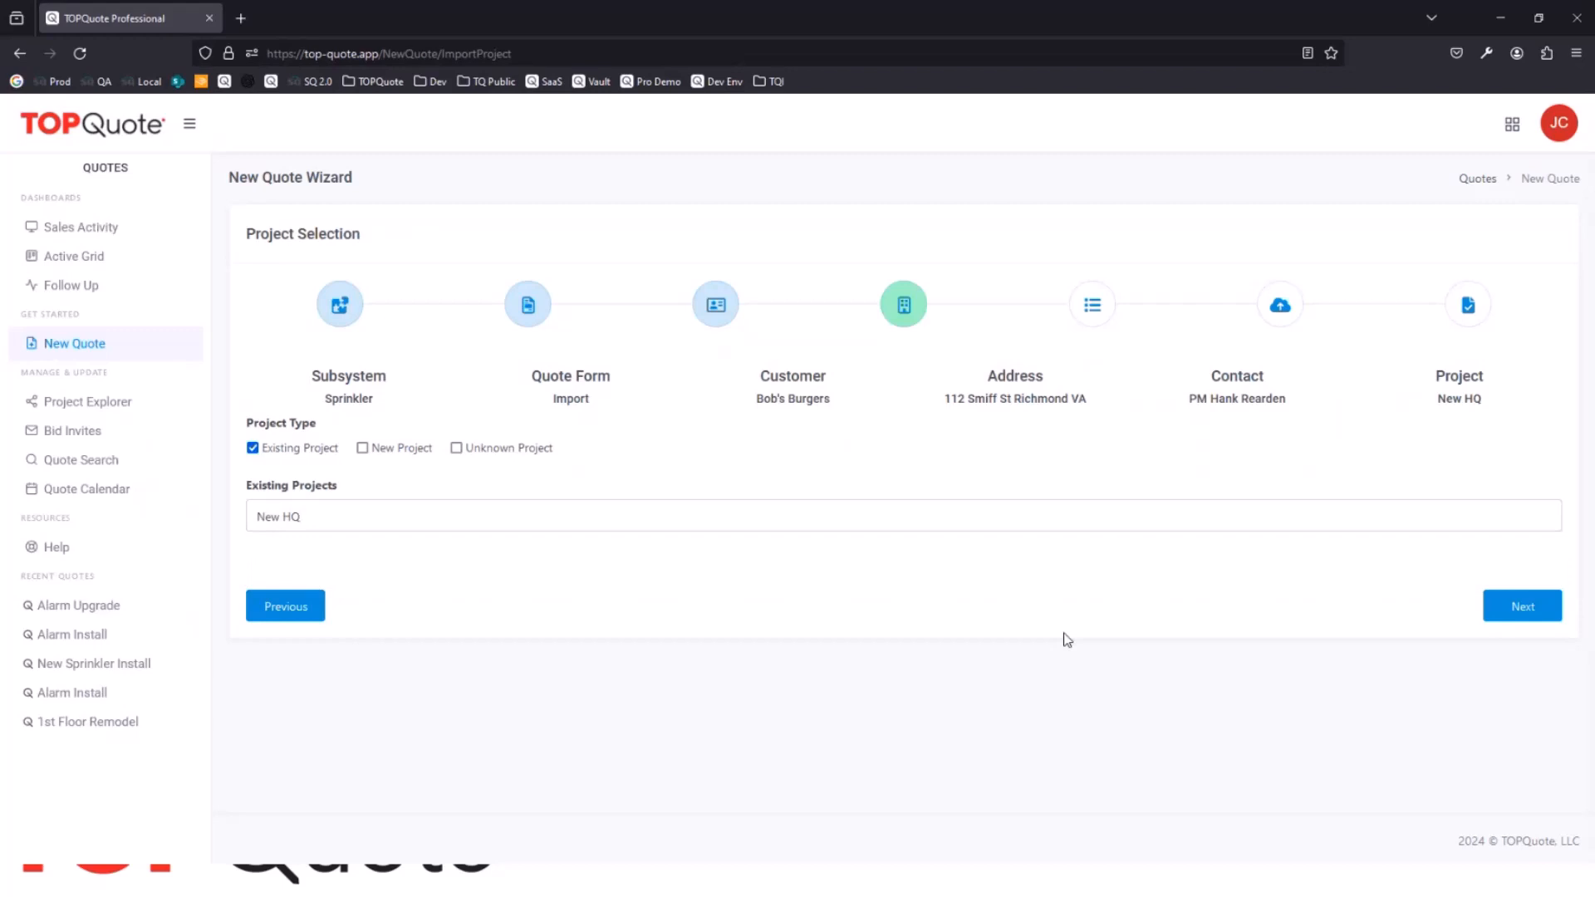
# Step: Title the quote Sprinkler Install, with project type New Construction and vertical market Commercial
pyautogui.click(268, 465)
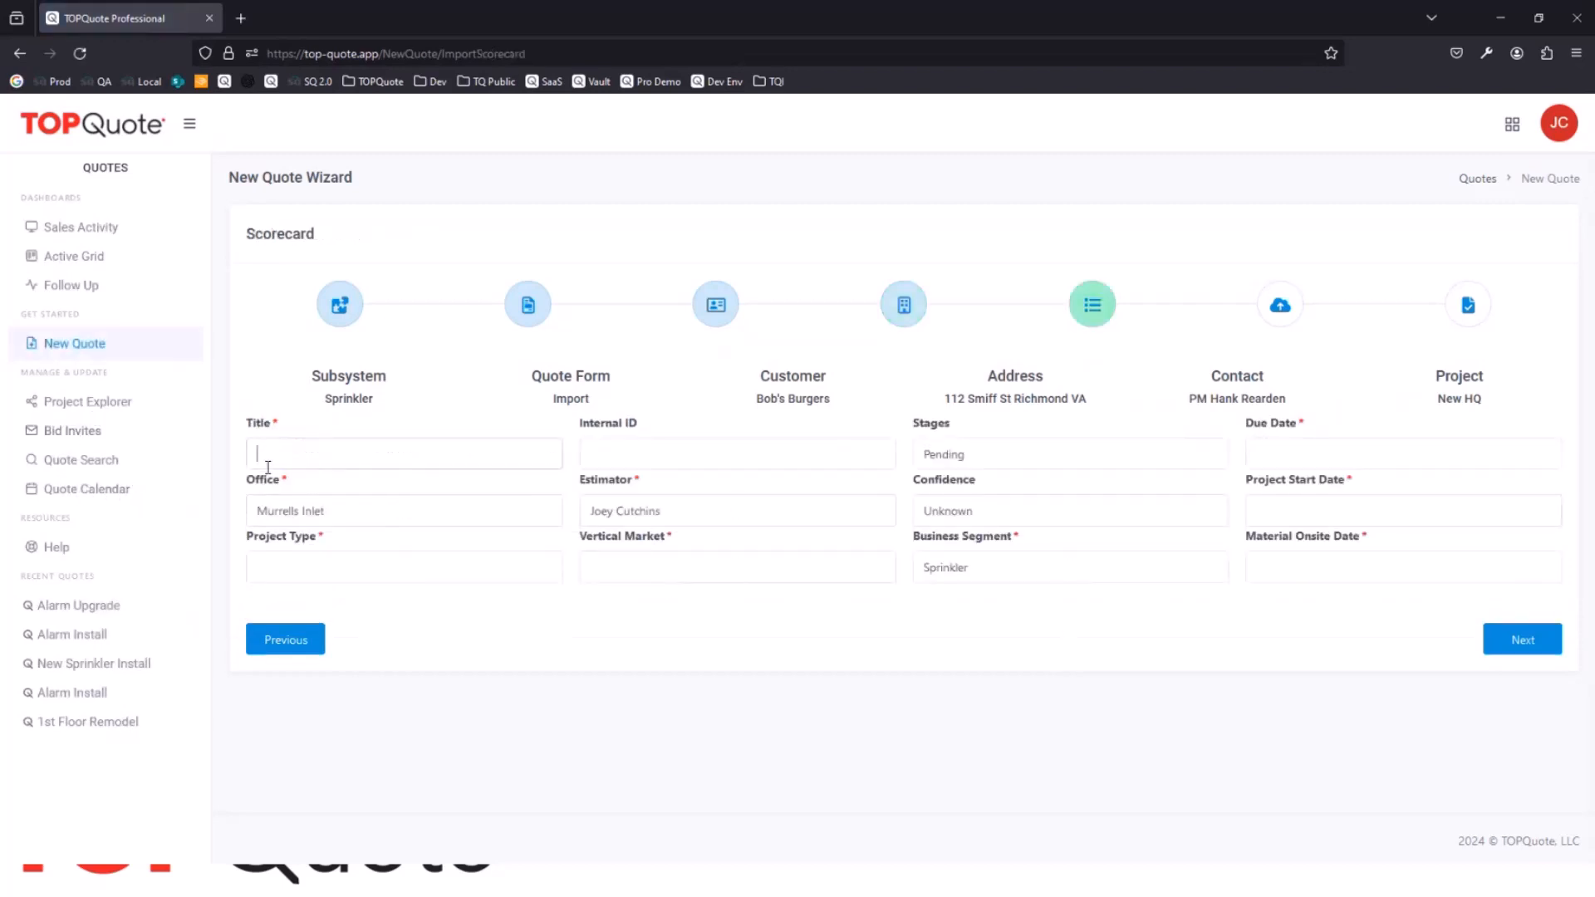
pyautogui.write('Sprinkler Install')
pyautogui.click(387, 574)
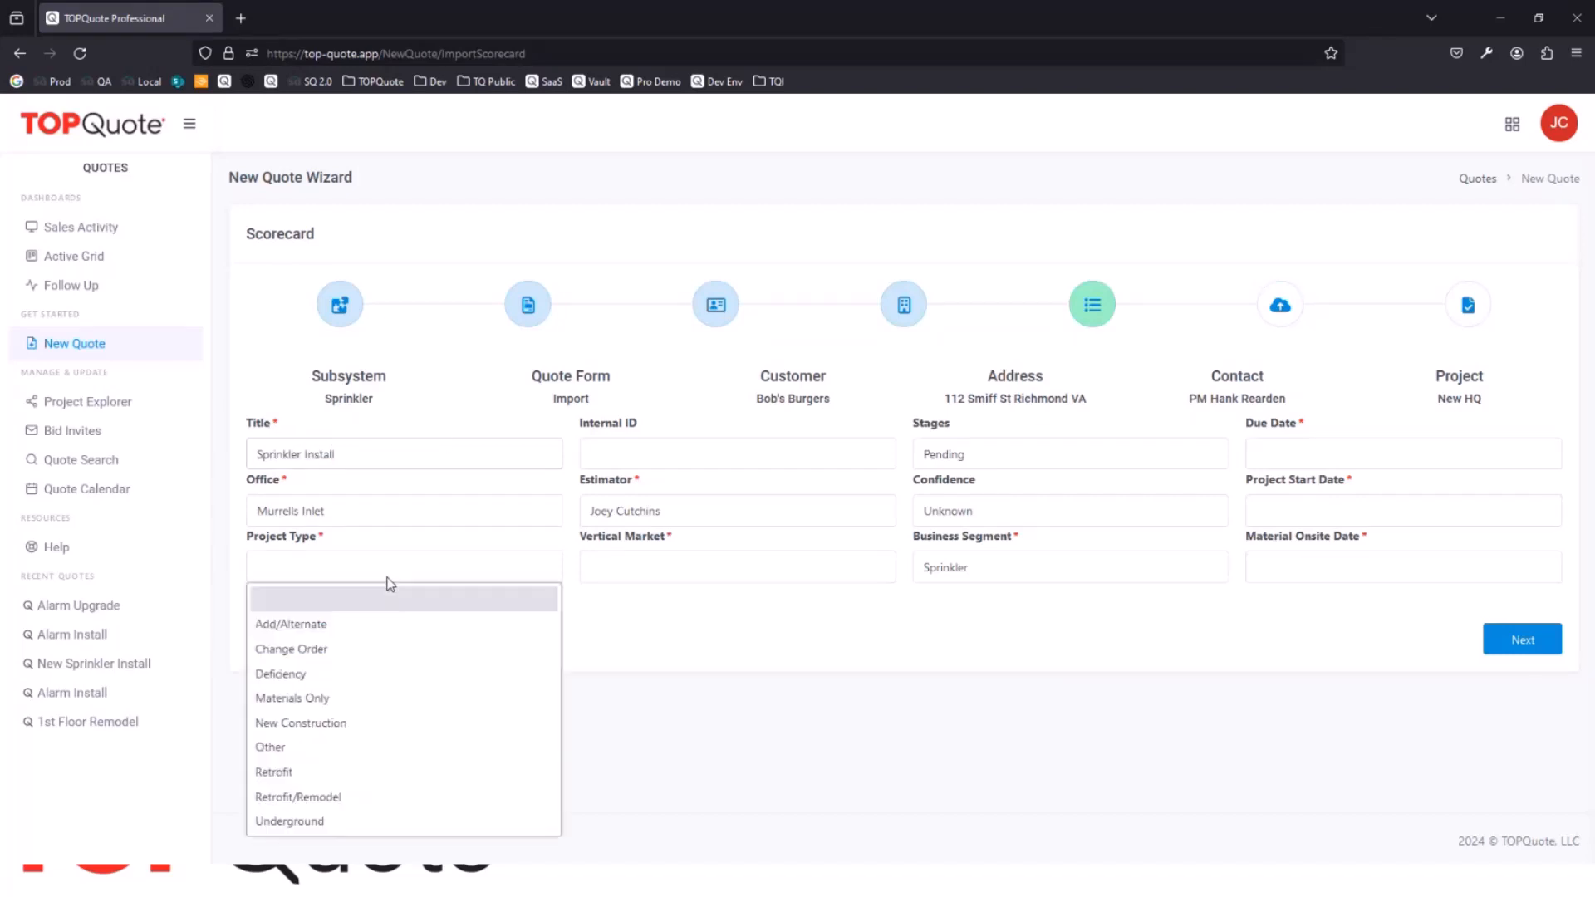
pyautogui.click(338, 721)
pyautogui.click(701, 577)
pyautogui.click(694, 625)
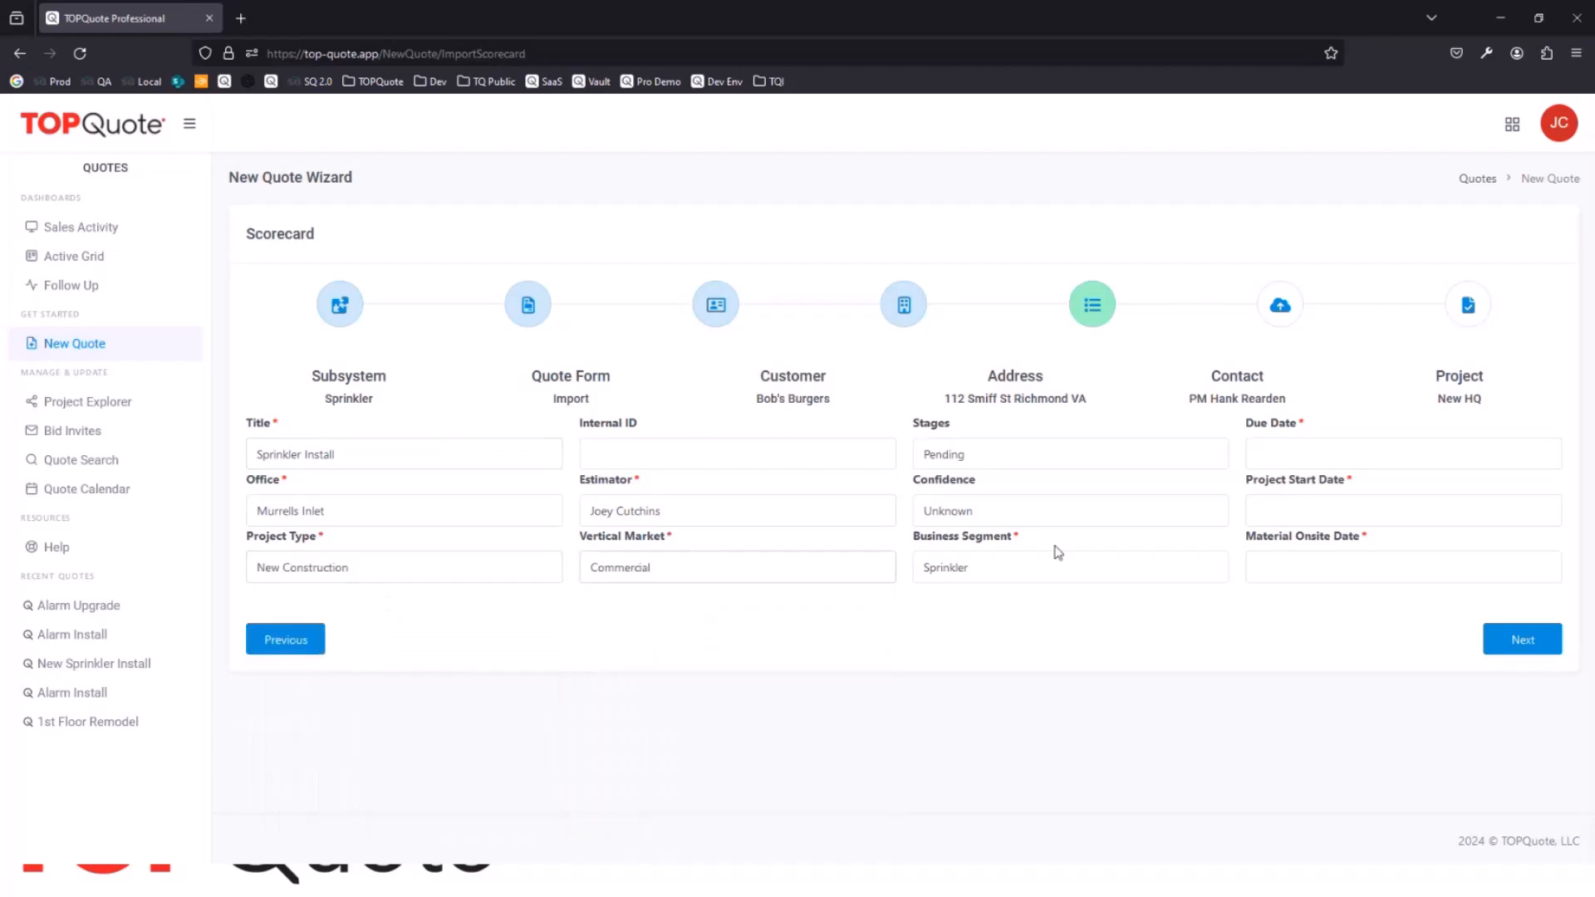
# Step: Set the due date to 04/12/2024, project start to 04/19/2024 and material onsite to 04/26/2024, and continue to the file import
pyautogui.click(1386, 455)
pyautogui.click(1438, 581)
pyautogui.click(1436, 669)
pyautogui.click(1435, 759)
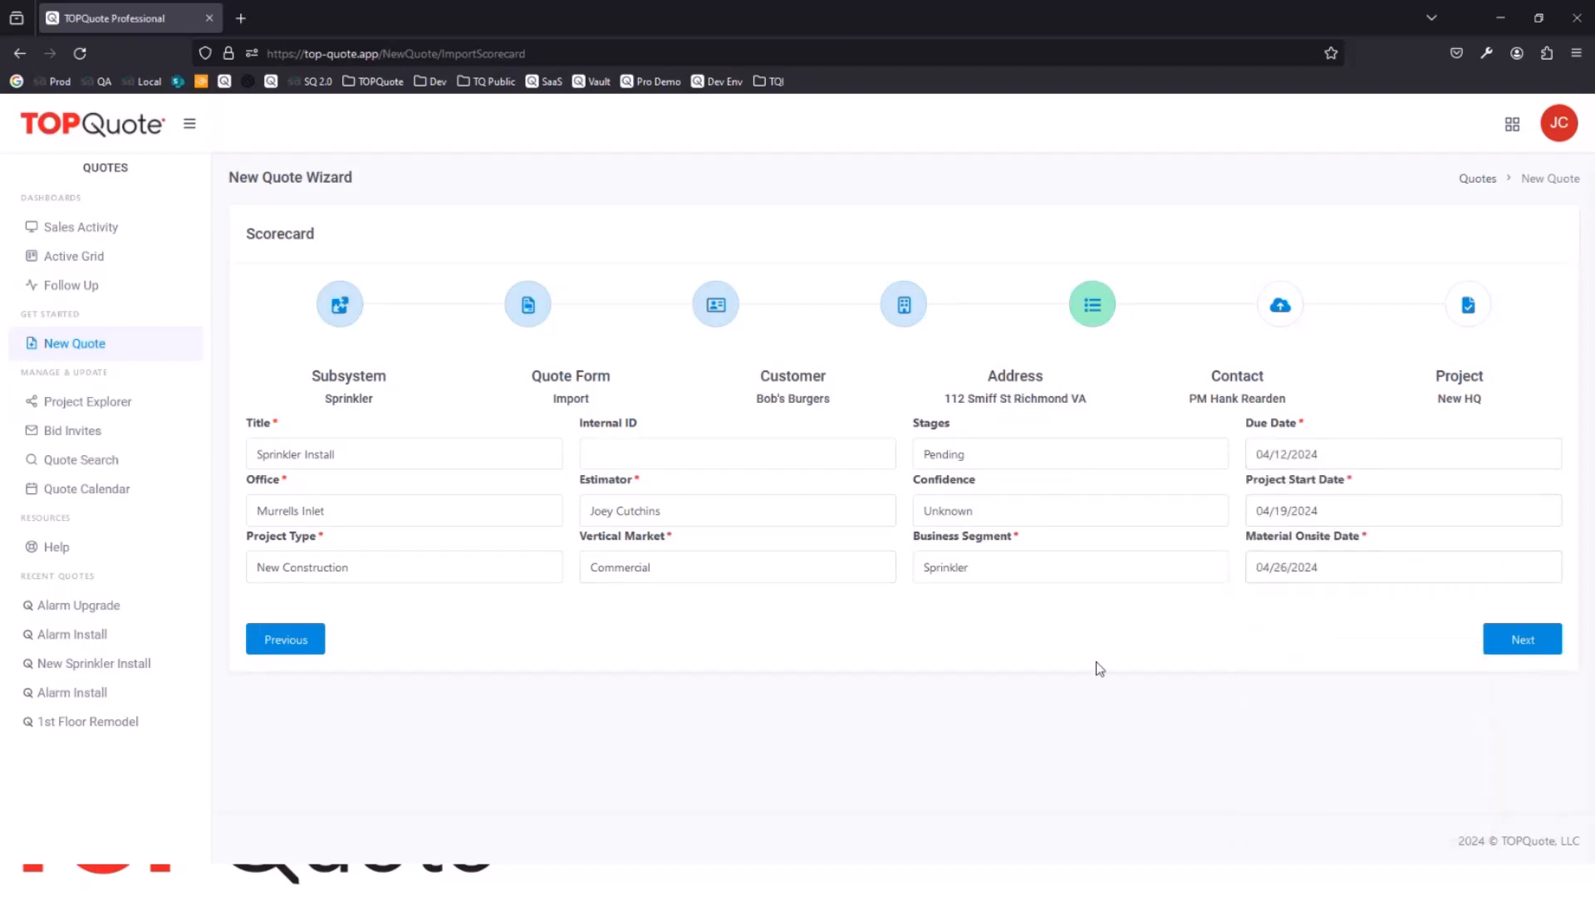
pyautogui.click(1522, 640)
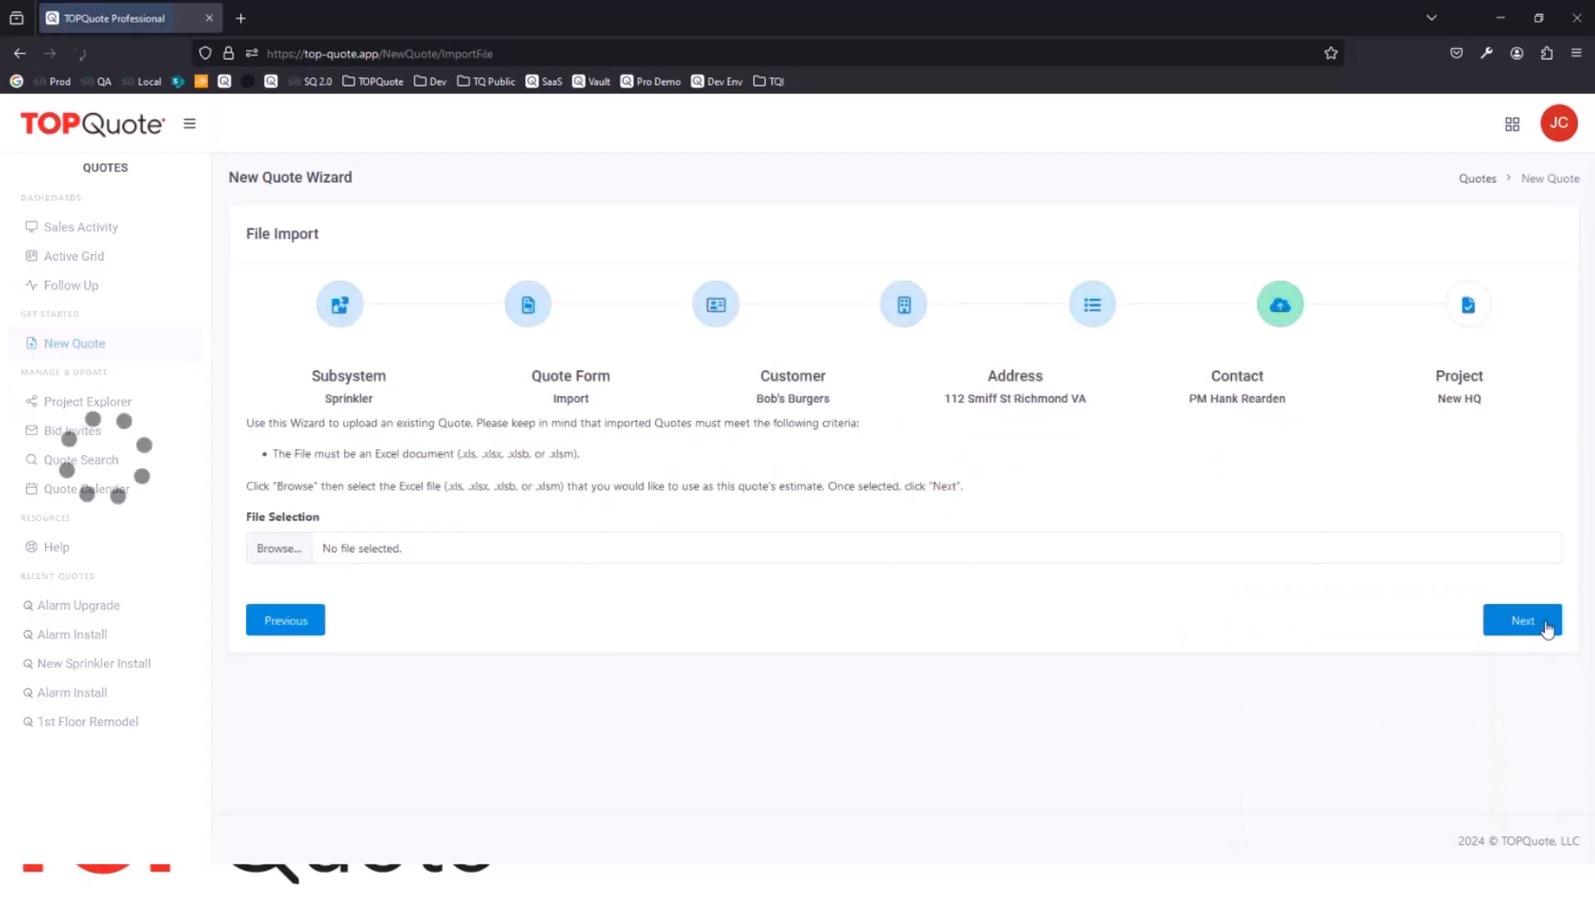
# Step: Select 2024 4-1 Sprinkler.xlsm as the quote's estimate file and continue to the import file information
pyautogui.click(288, 555)
pyautogui.doubleClick(209, 156)
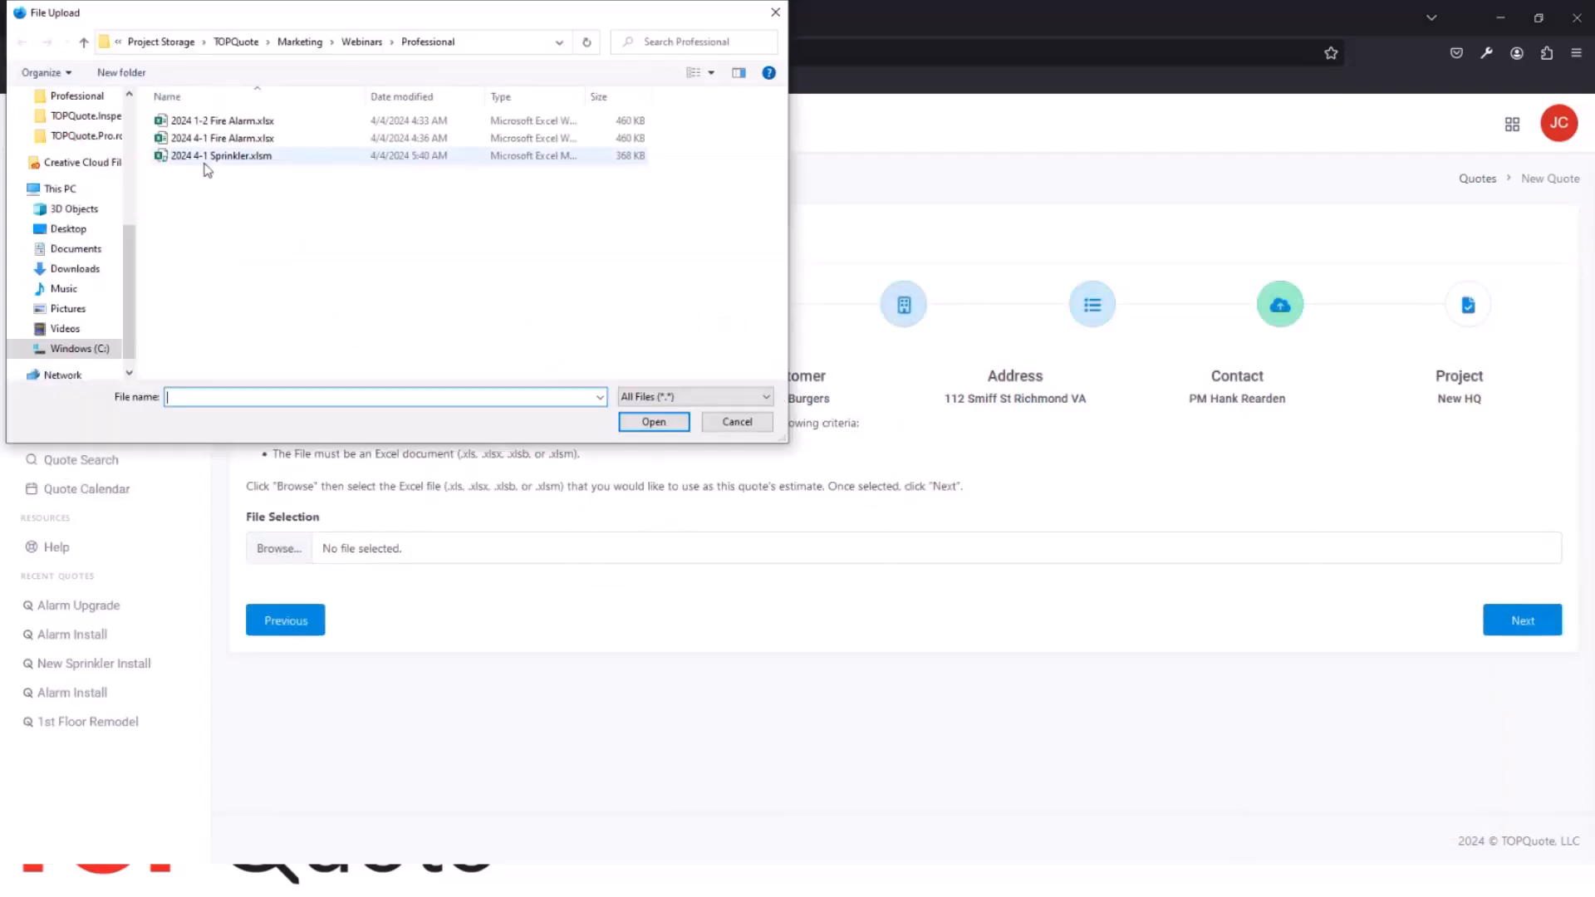
pyautogui.click(1520, 622)
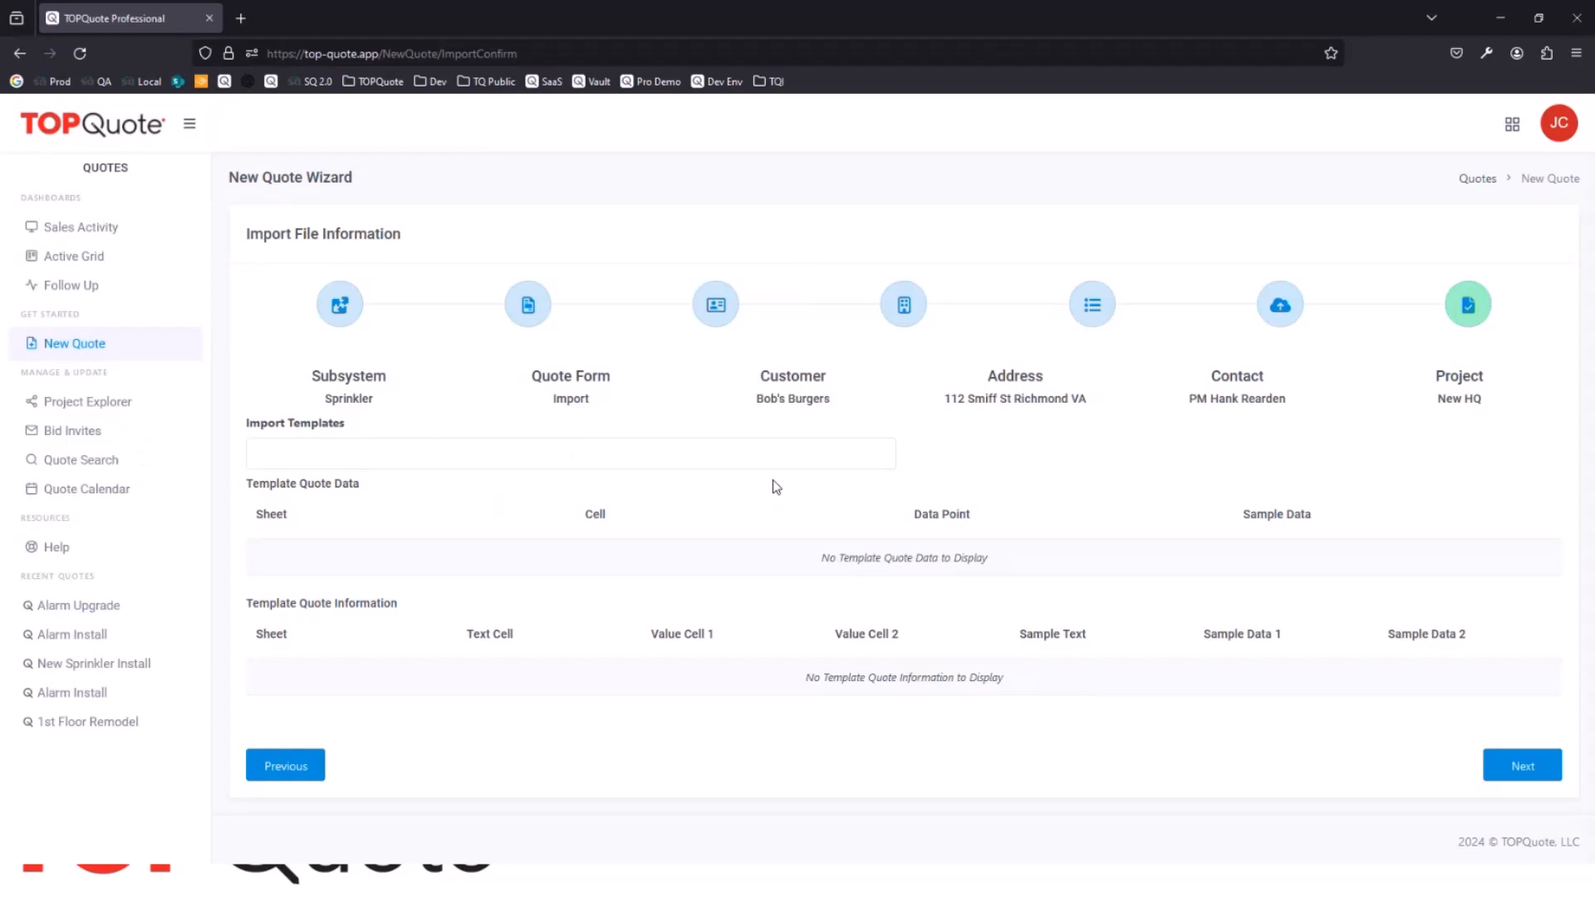
# Step: Apply the 2024 Standard Sprinkler import template, review its mapped cells and sample data, and complete the quote import
pyautogui.click(266, 462)
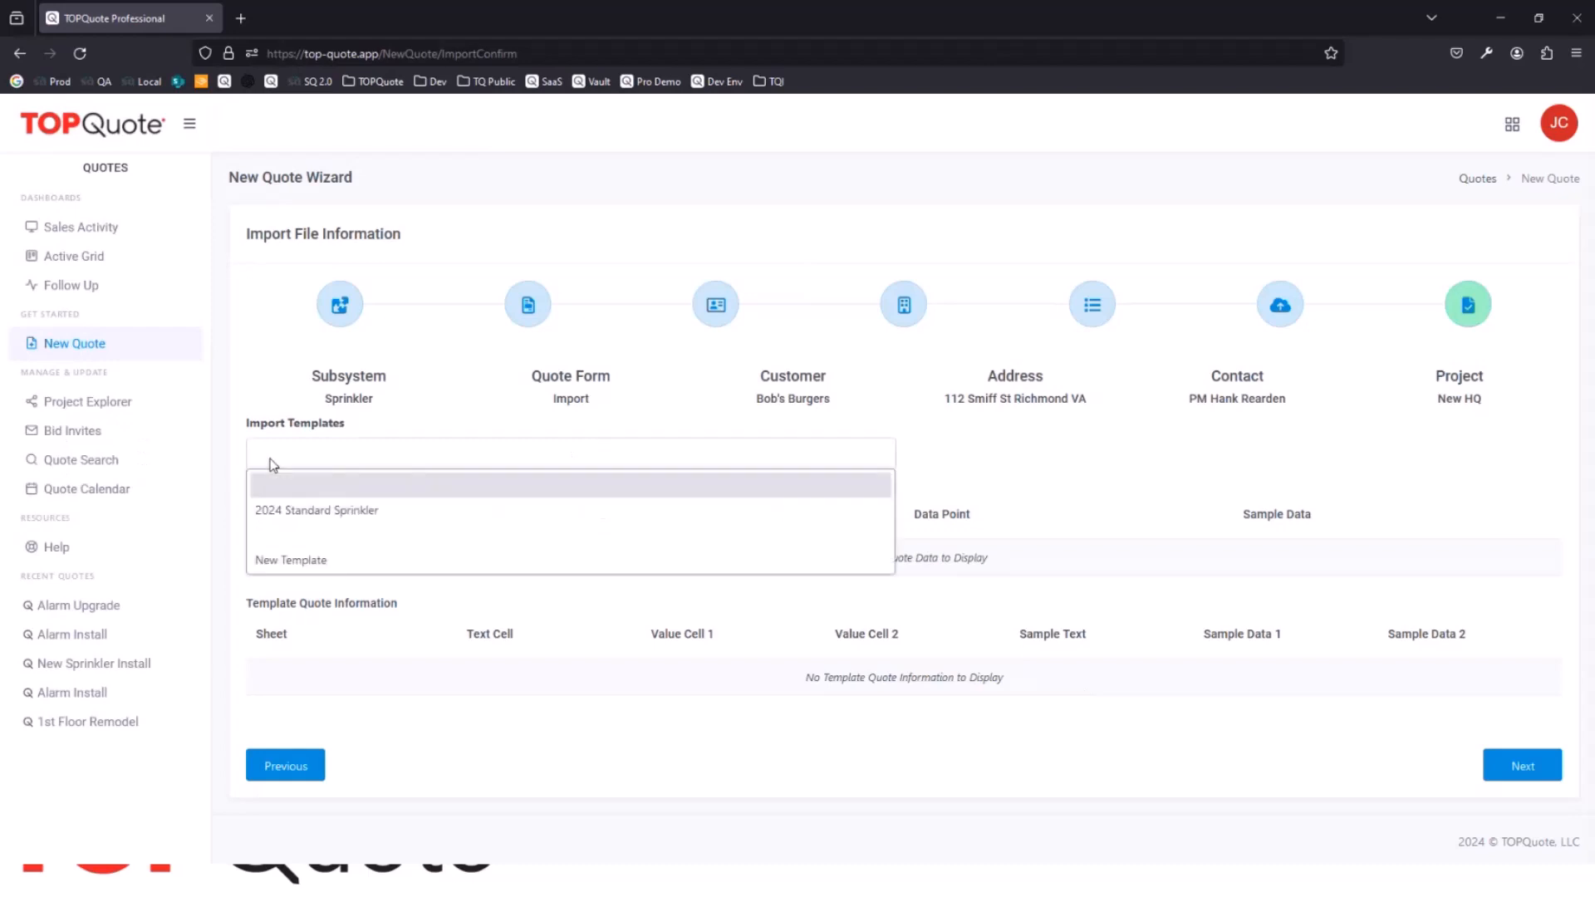
pyautogui.click(333, 510)
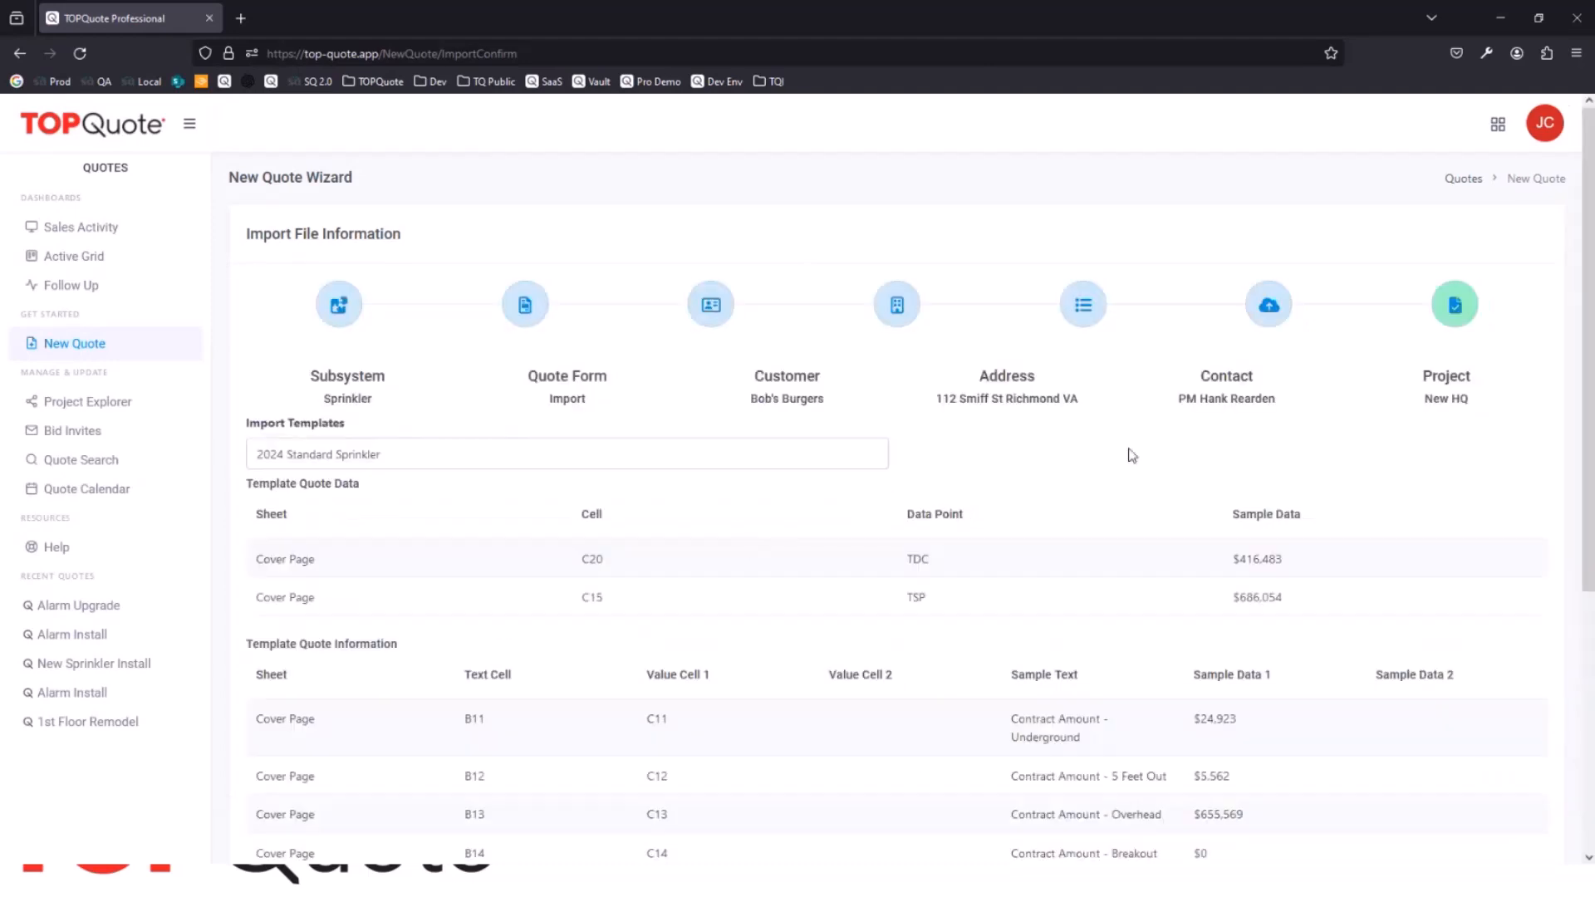
pyautogui.scroll(-5, 1171, 432)
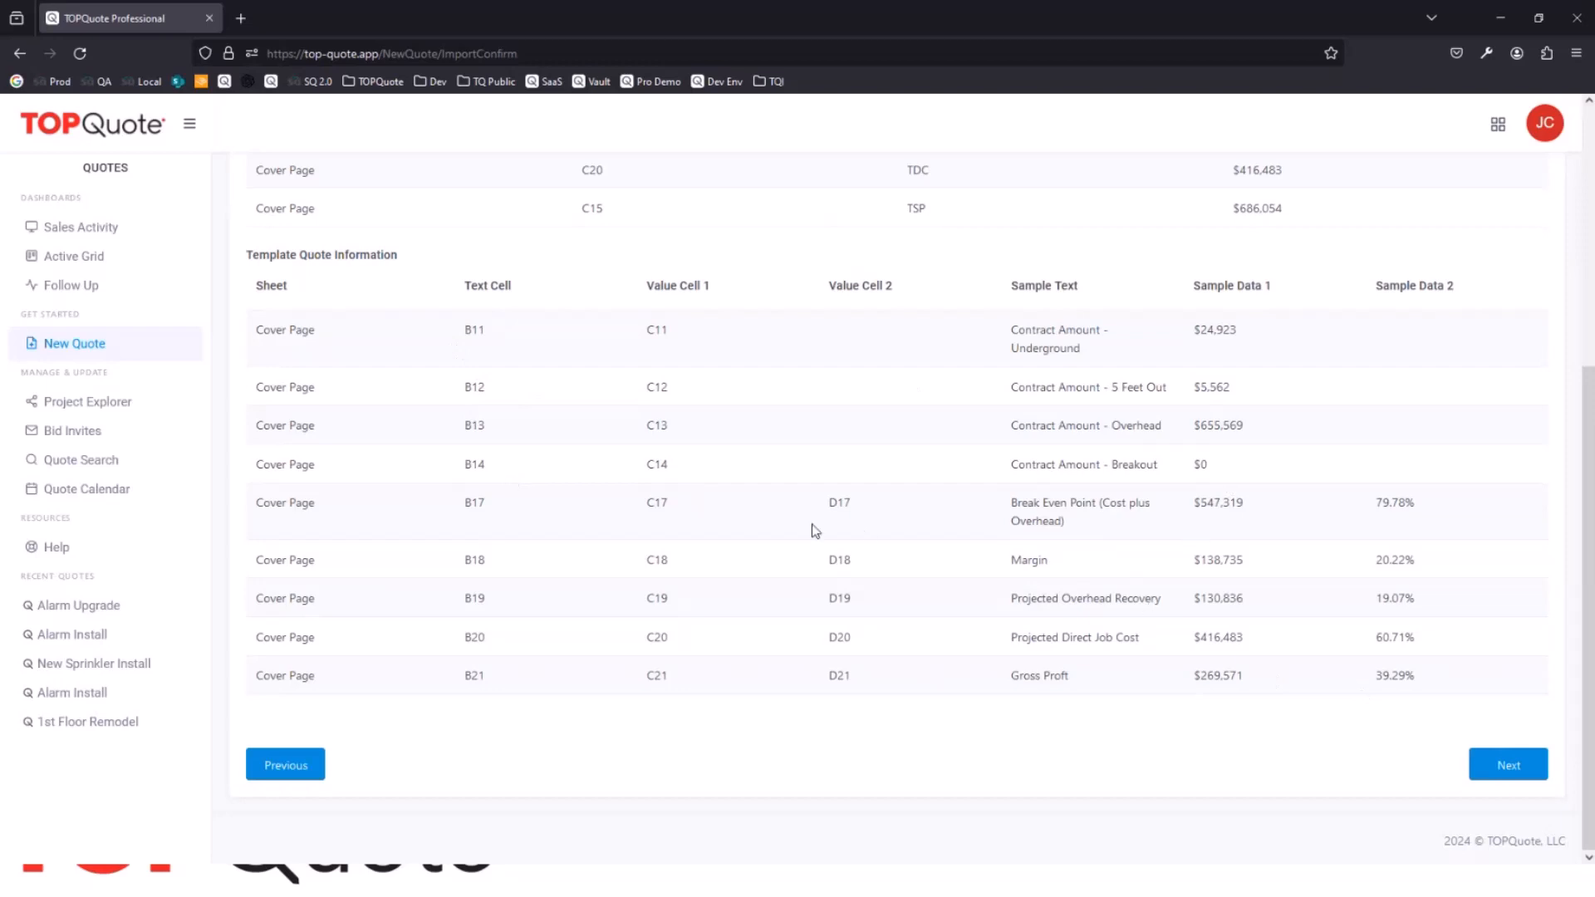
pyautogui.scroll(2, 681, 502)
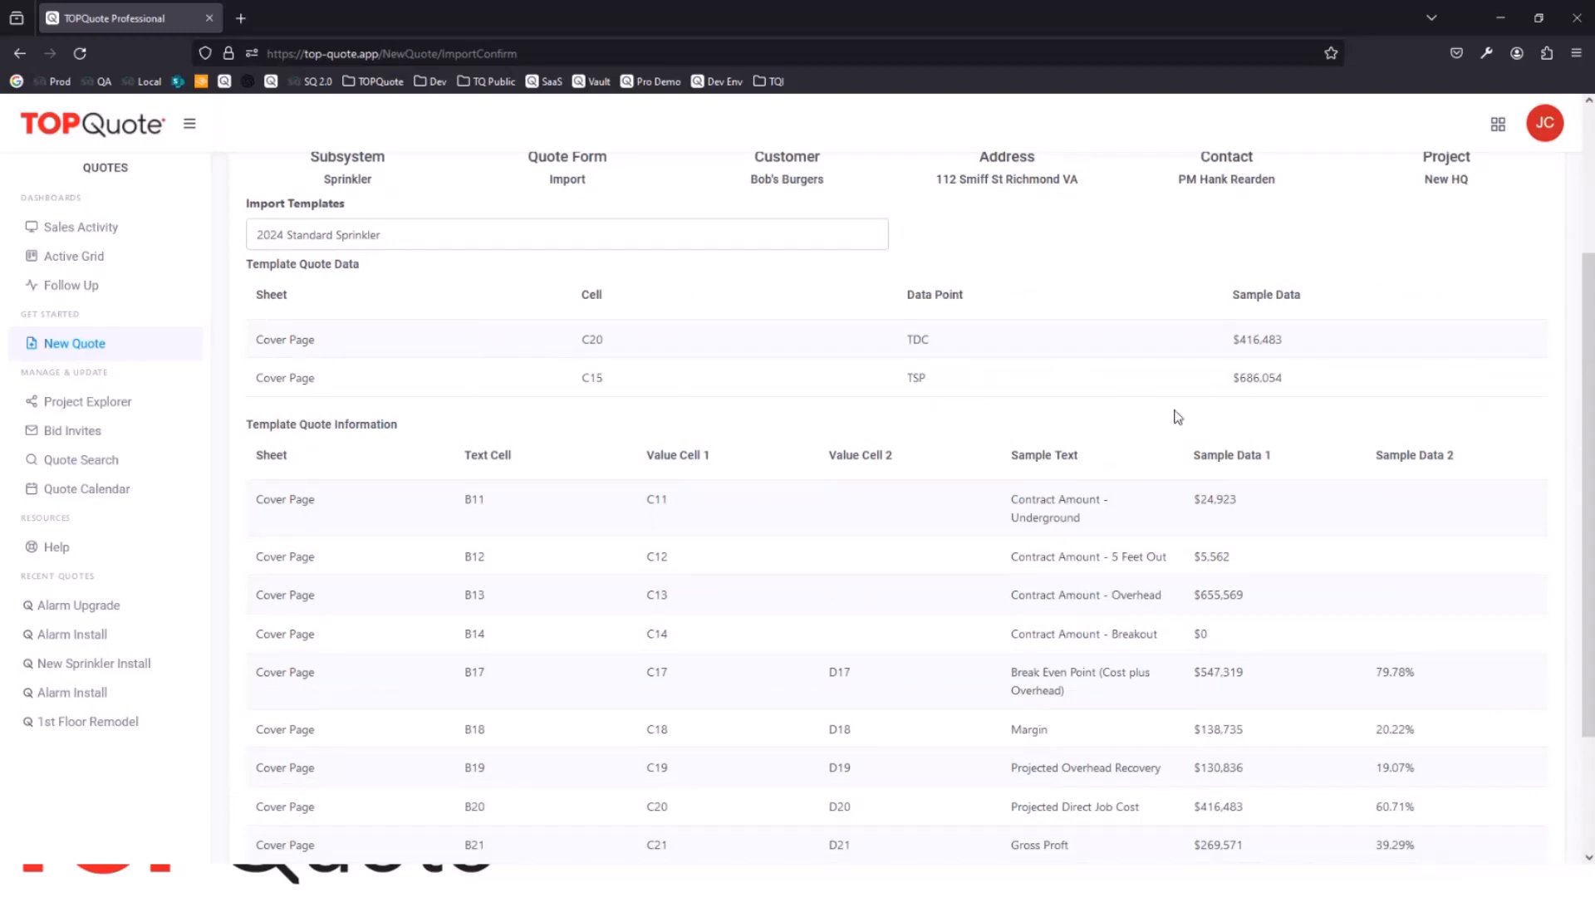
pyautogui.scroll(-2, 1178, 419)
pyautogui.click(1488, 758)
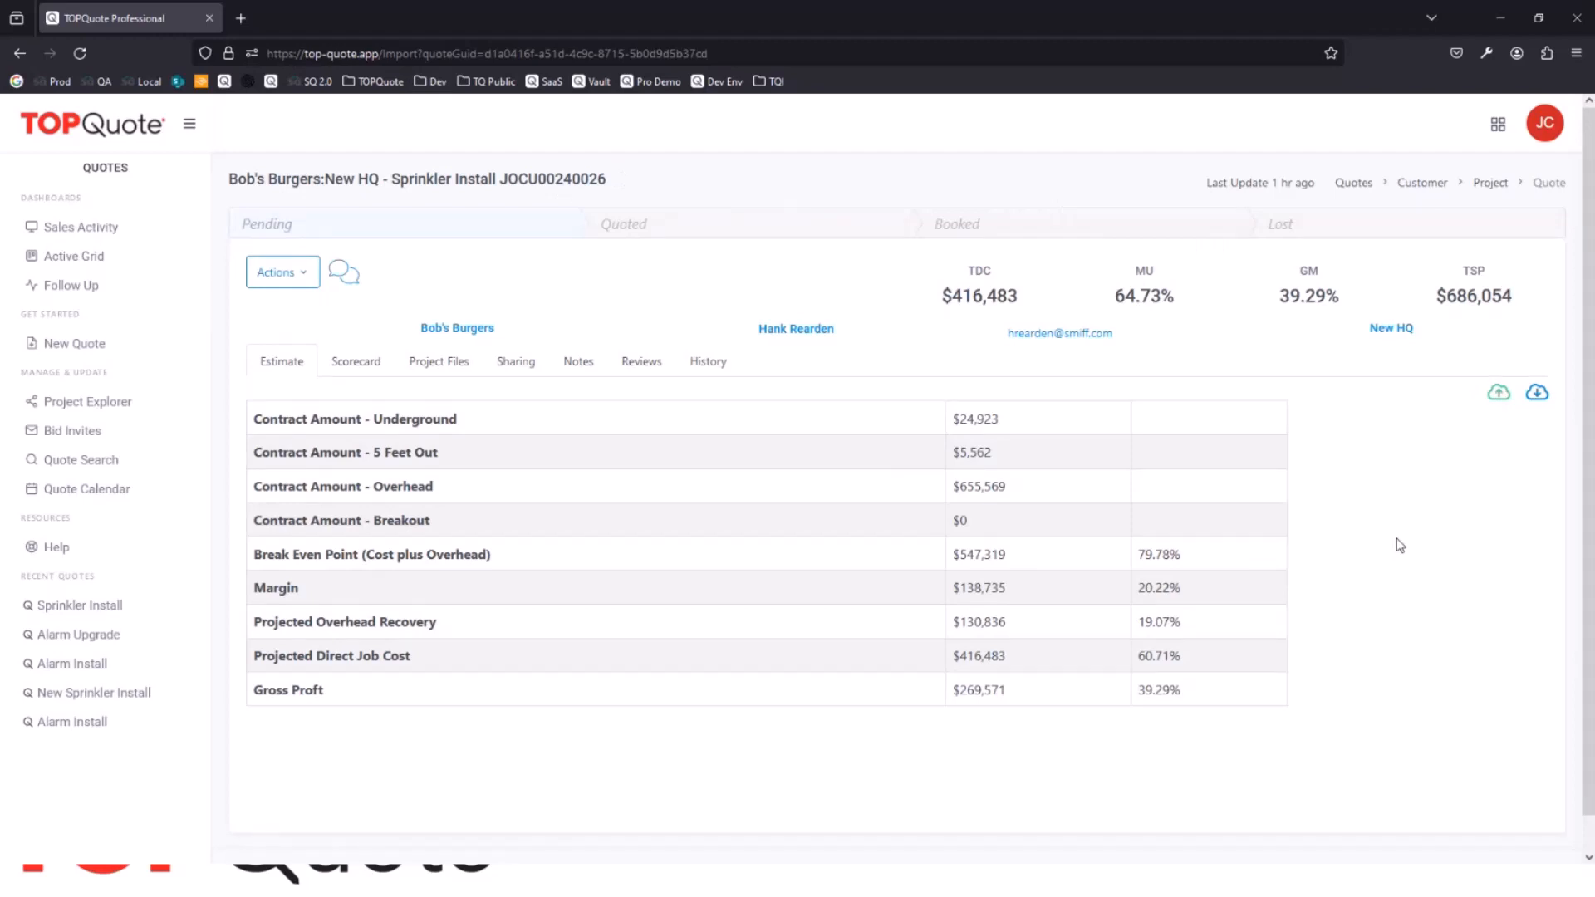
# Step: Open the Sales Activity dashboard
pyautogui.click(93, 228)
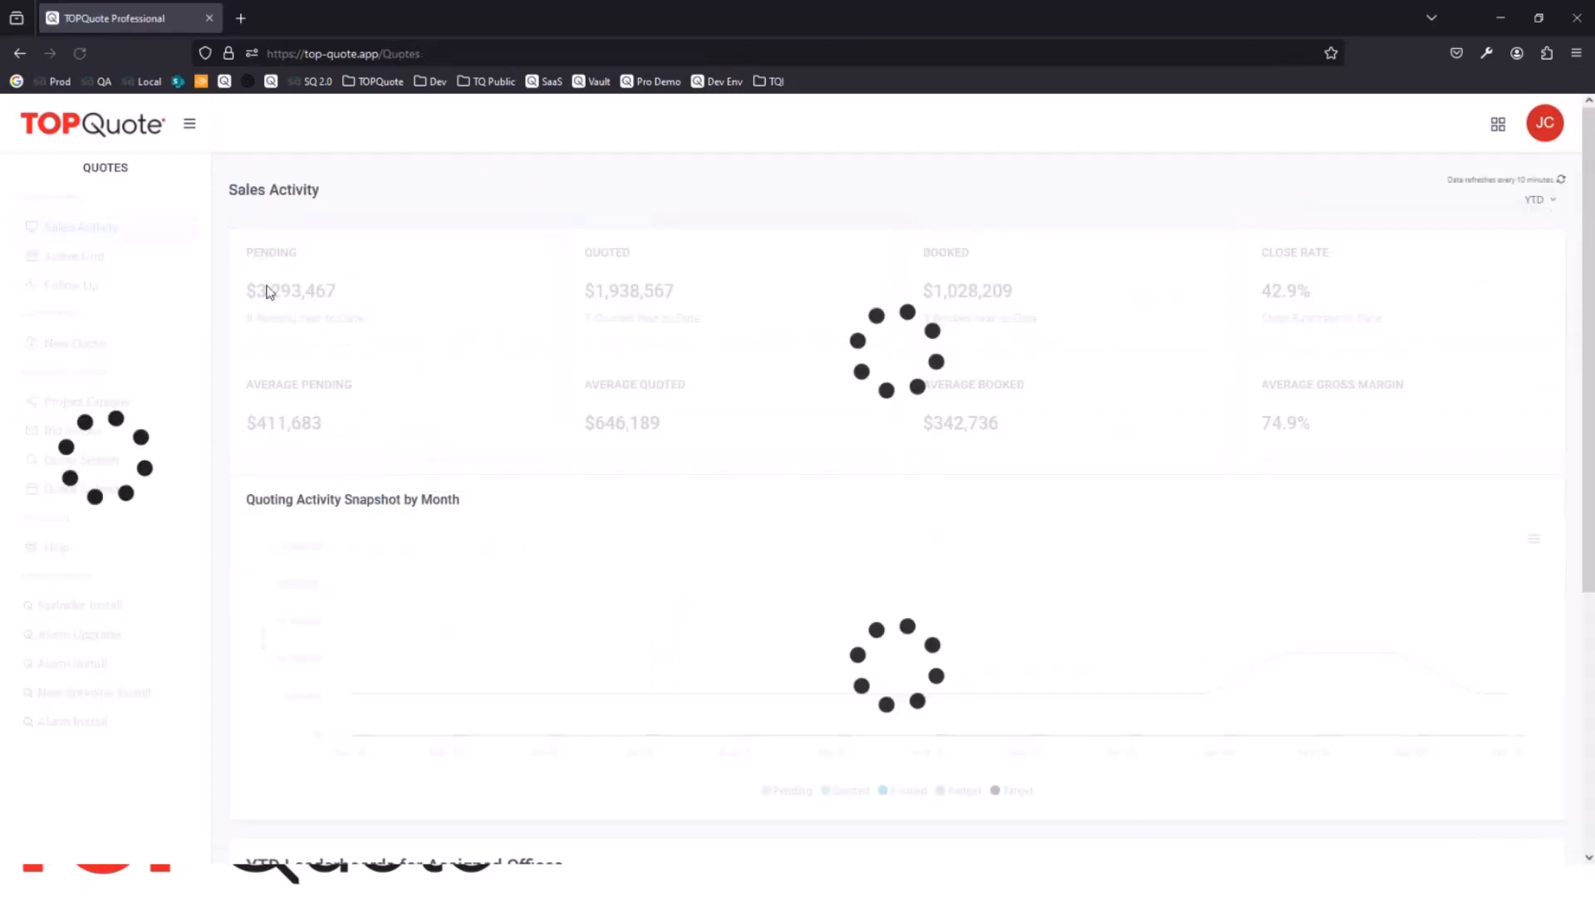